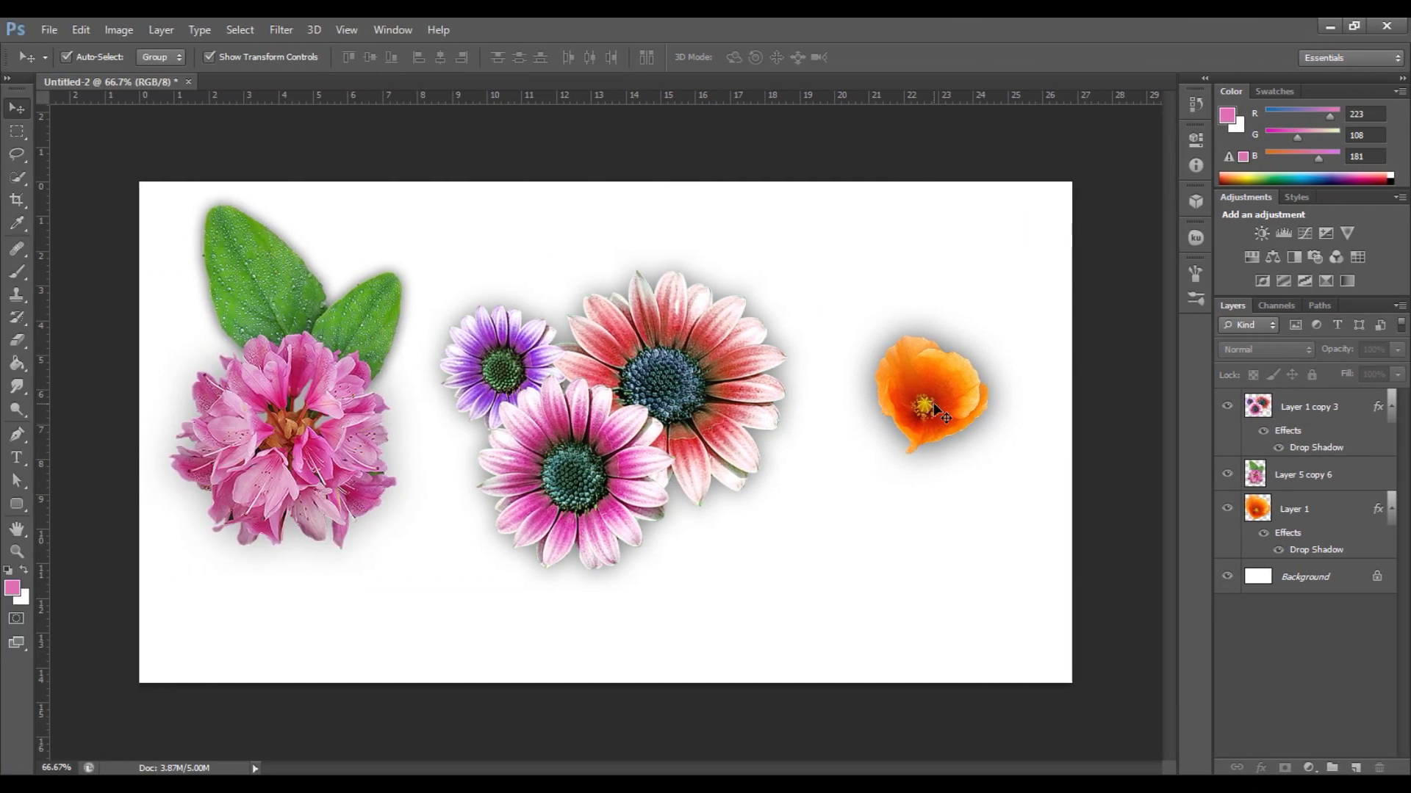
Nudge the orange flower, daisy cluster and pink flower slightly into place, then deselect.
drag(482, 403, 501, 427)
drag(616, 426, 623, 417)
drag(302, 419, 302, 408)
drag(581, 419, 580, 412)
drag(942, 438, 941, 434)
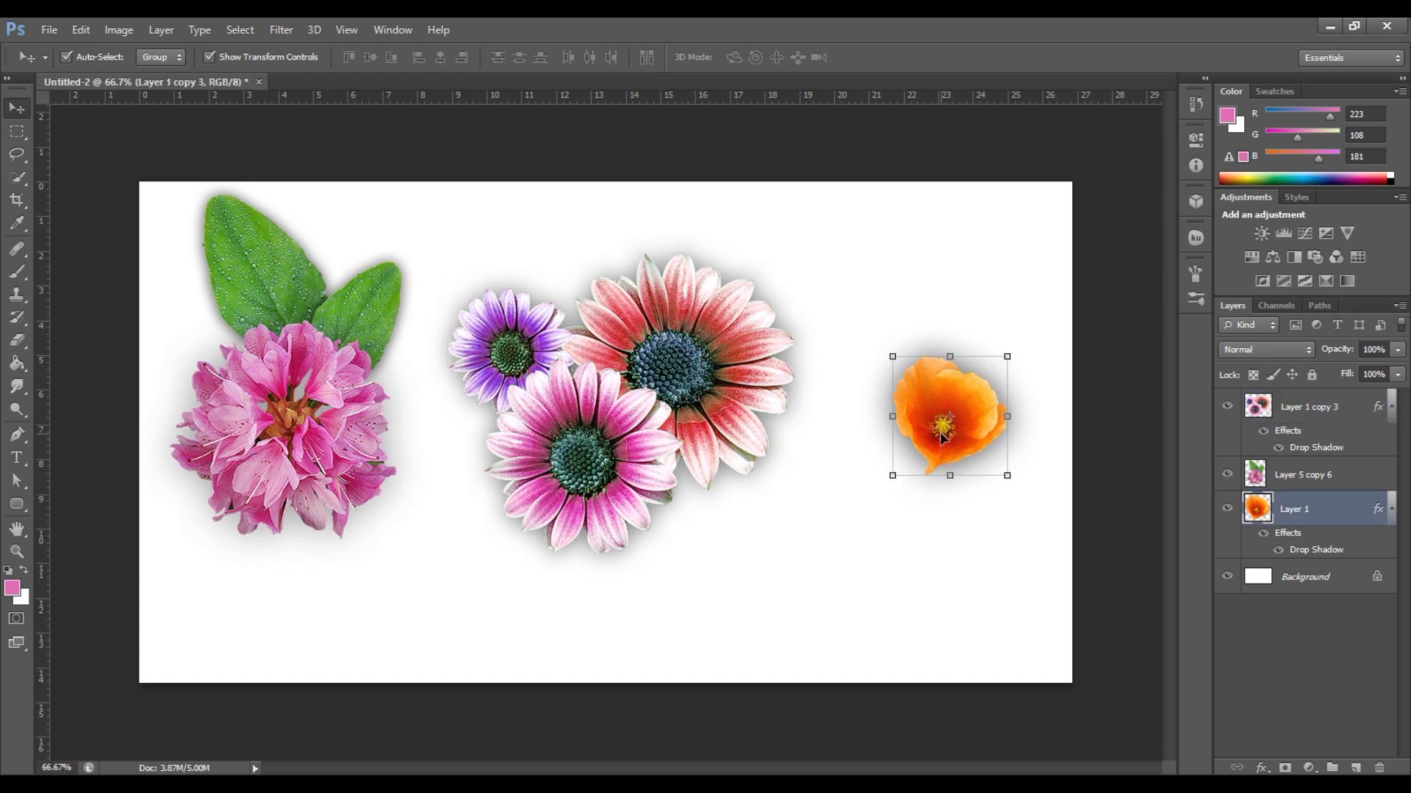
click(859, 518)
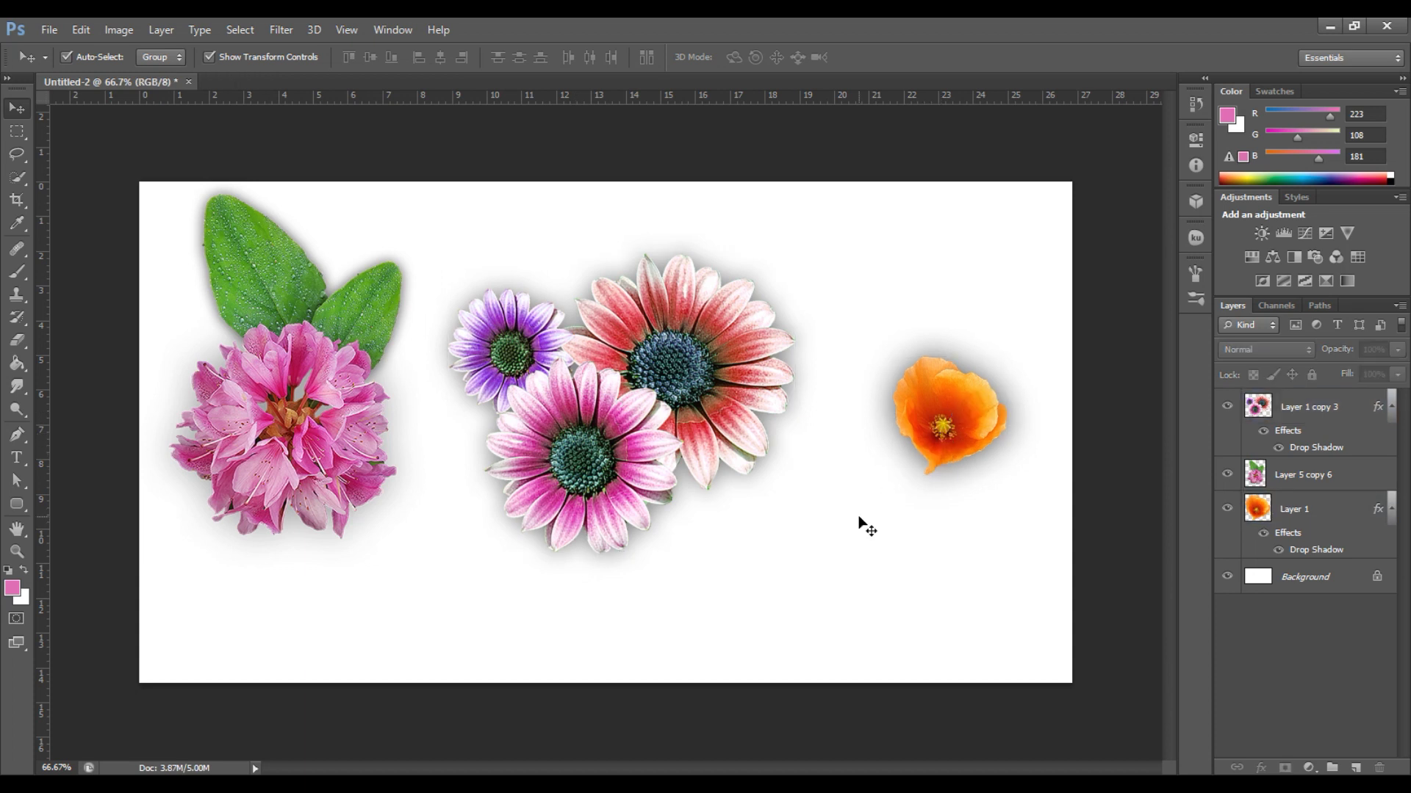
key(ctrl+n)
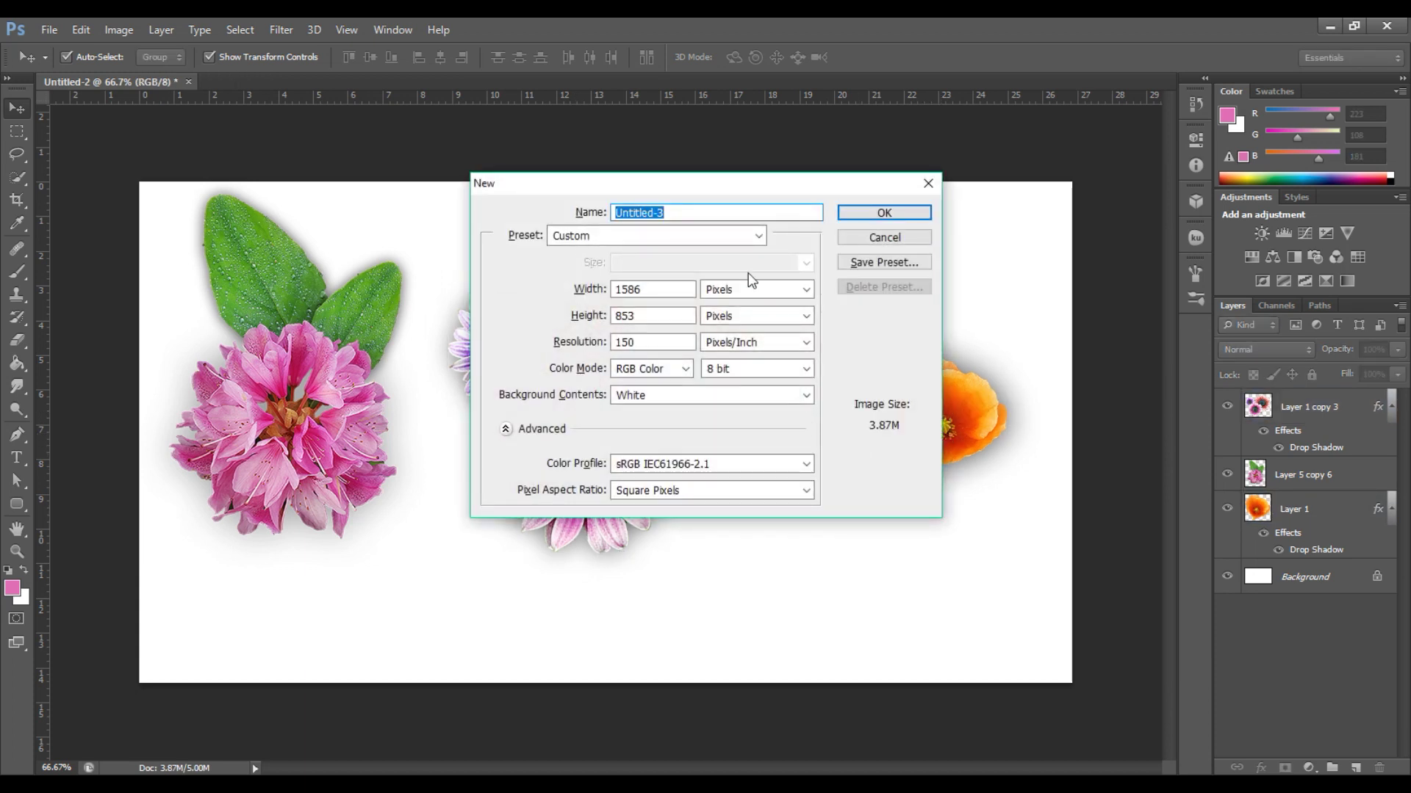
Create an International Paper A4 document in centimetres, 21 × 29.7 cm at 300 pixels/inch.
click(750, 238)
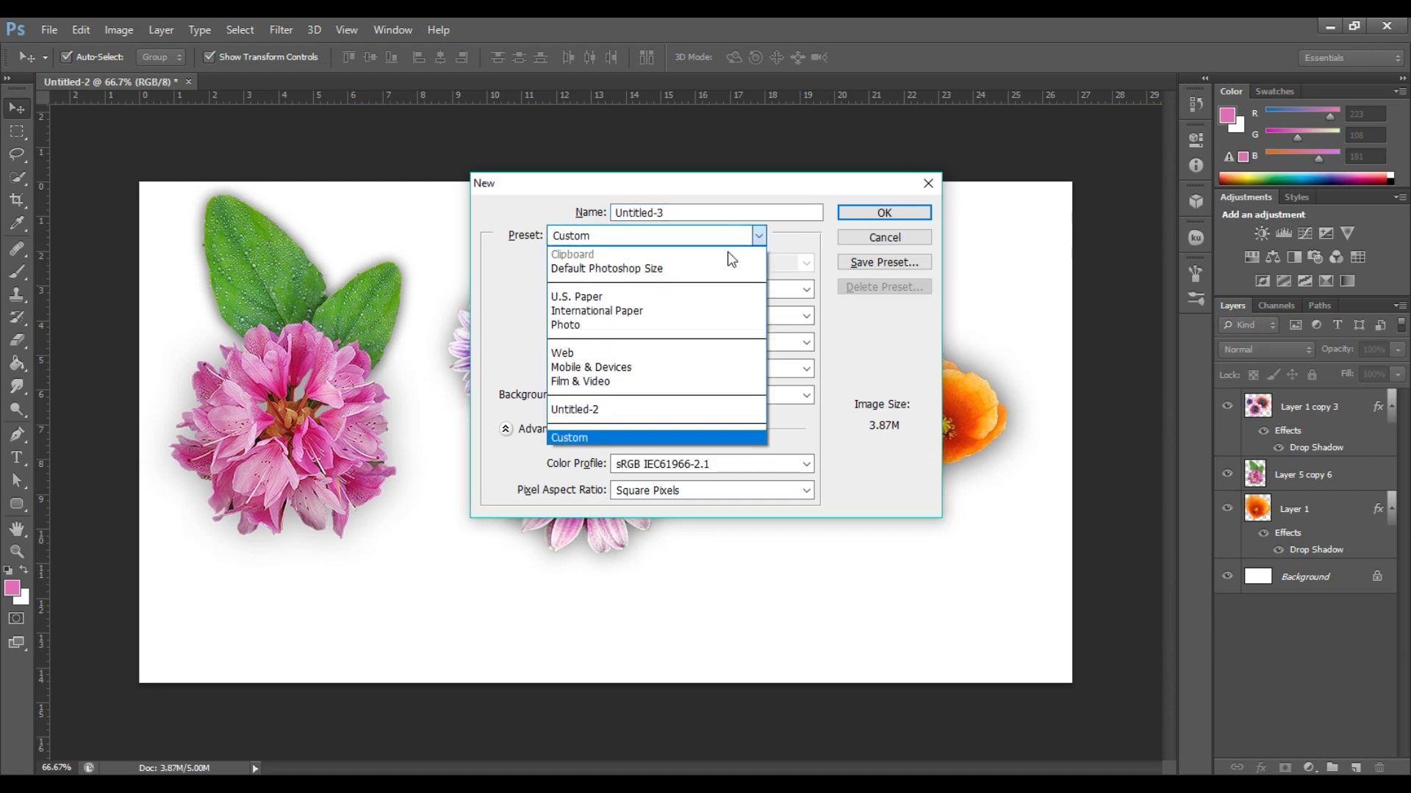
click(639, 311)
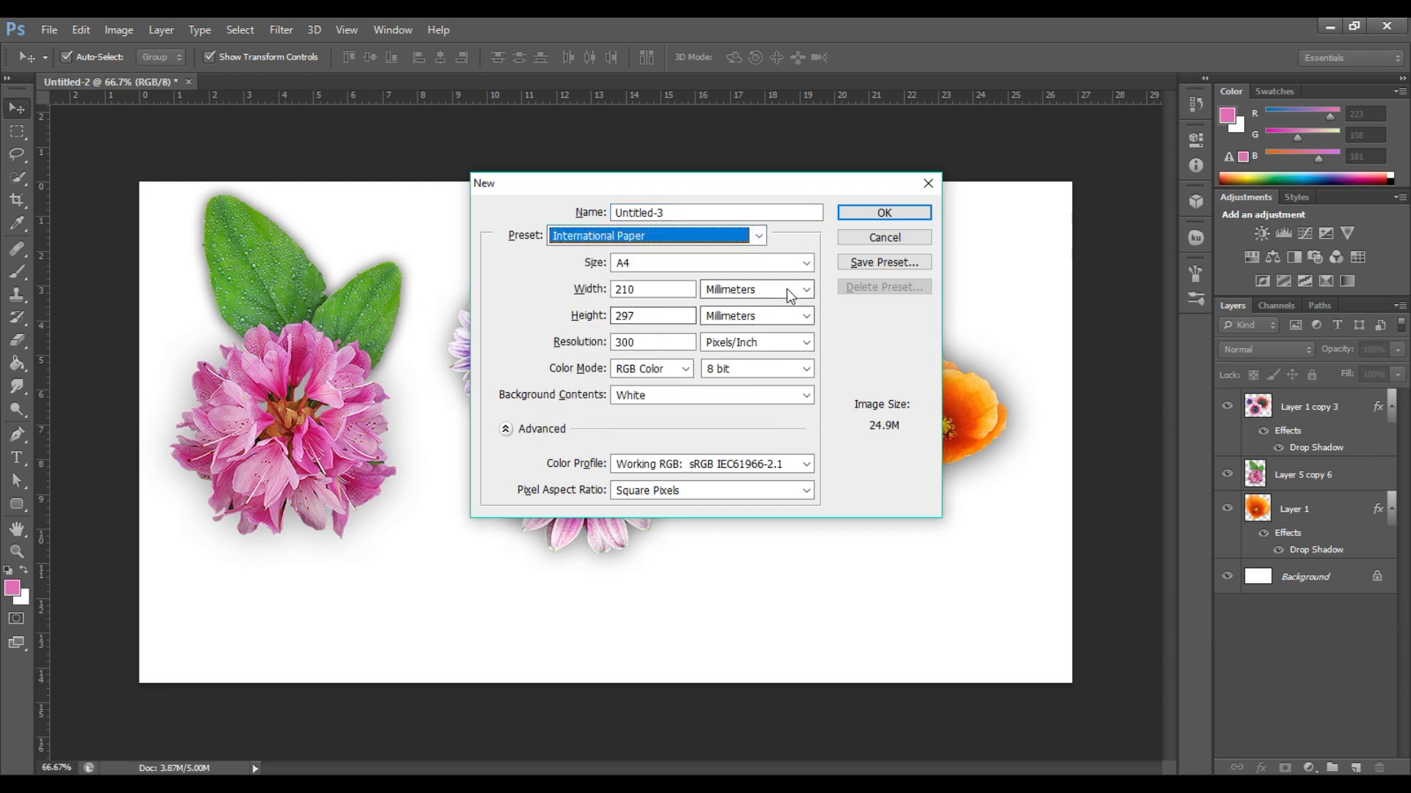
click(790, 294)
click(760, 329)
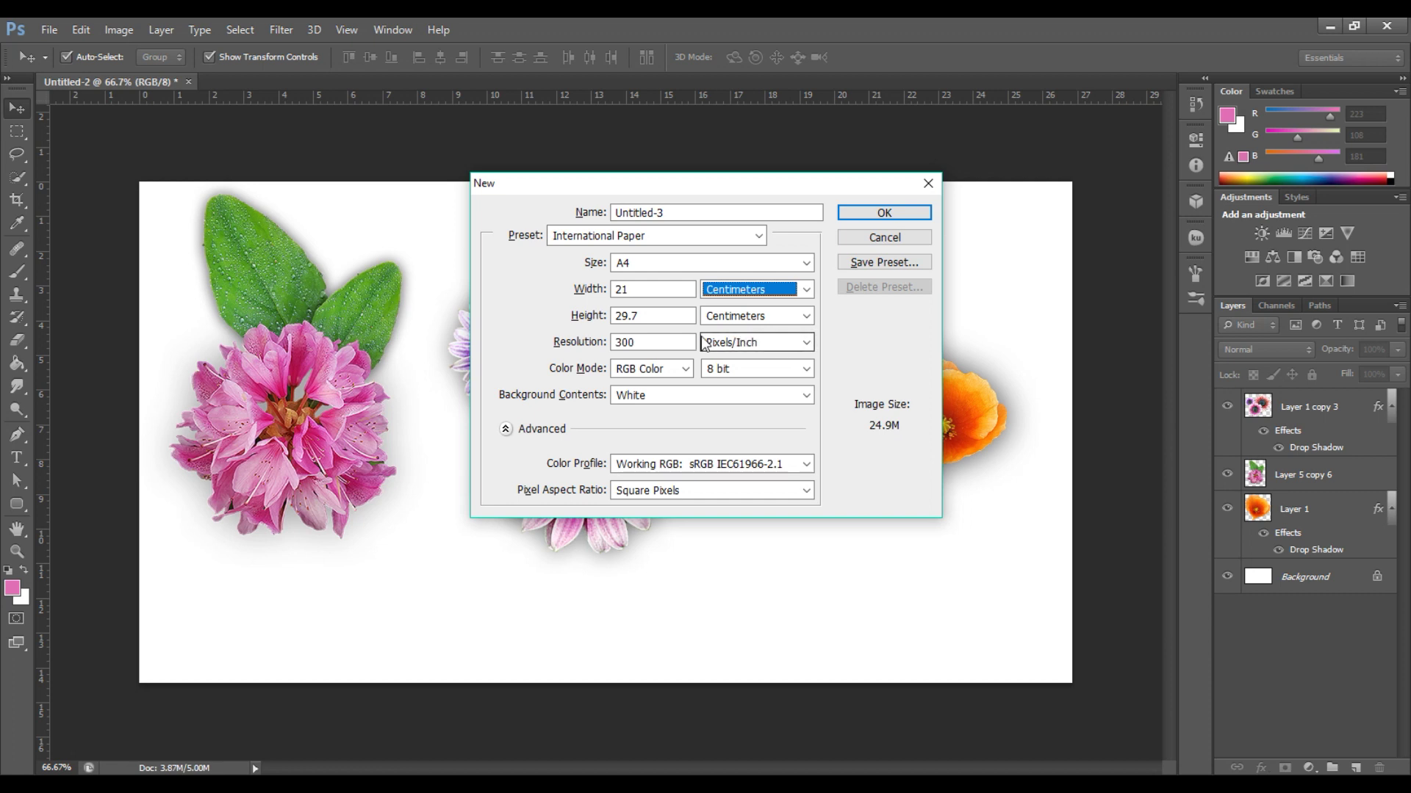
key(Tab)
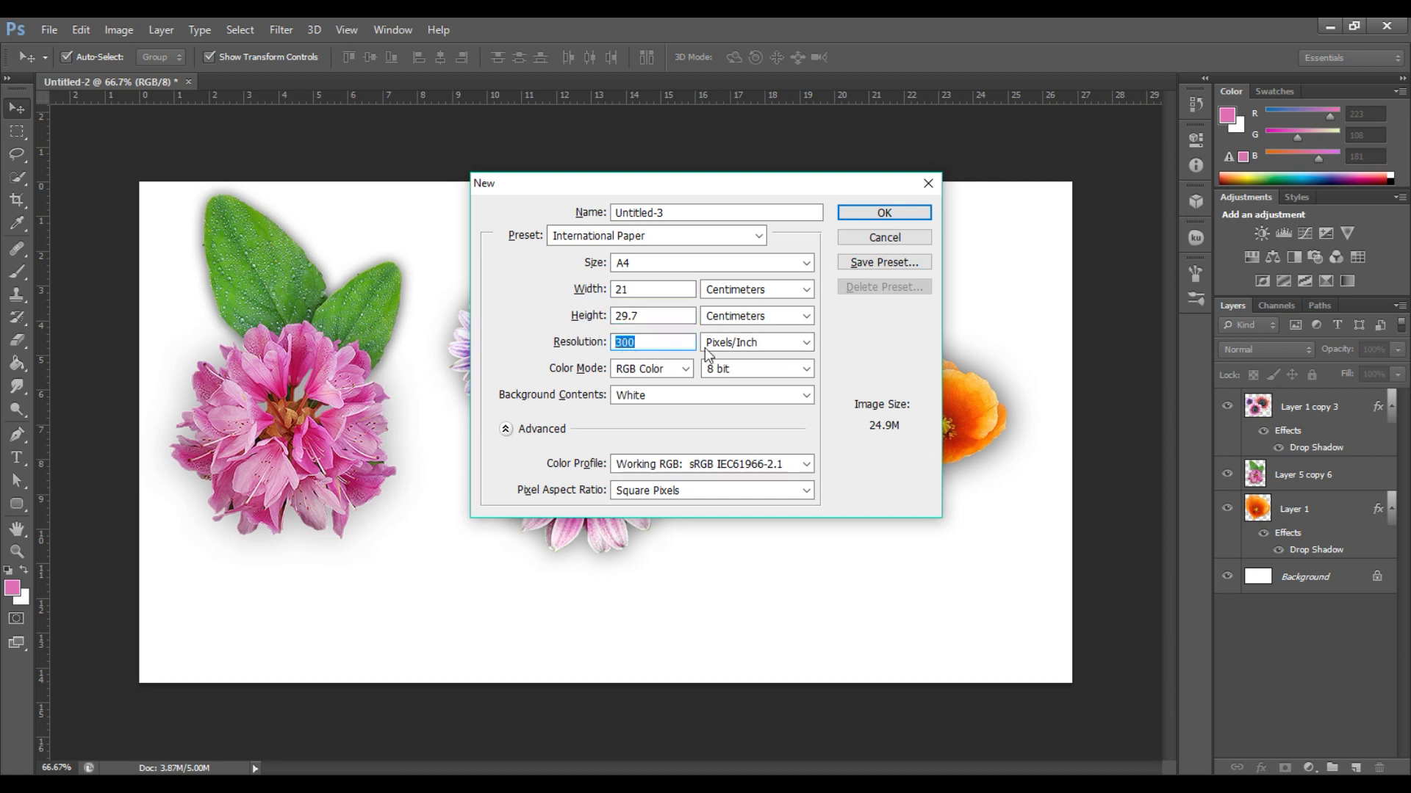
click(867, 217)
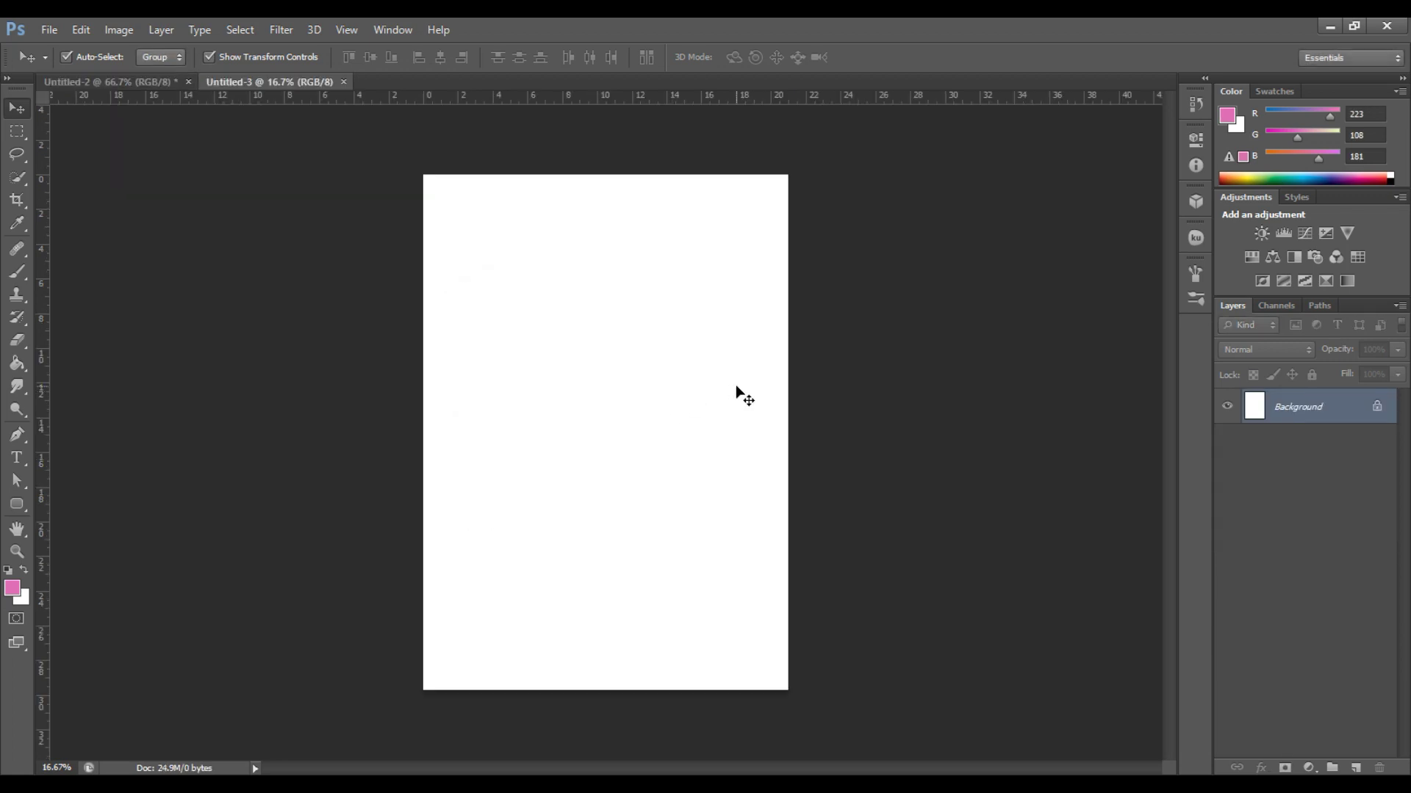
Drag the pink flower onto the A4 page, enlarged and tilted in the bottom-right corner.
click(140, 82)
drag(294, 396, 699, 570)
drag(702, 618, 702, 621)
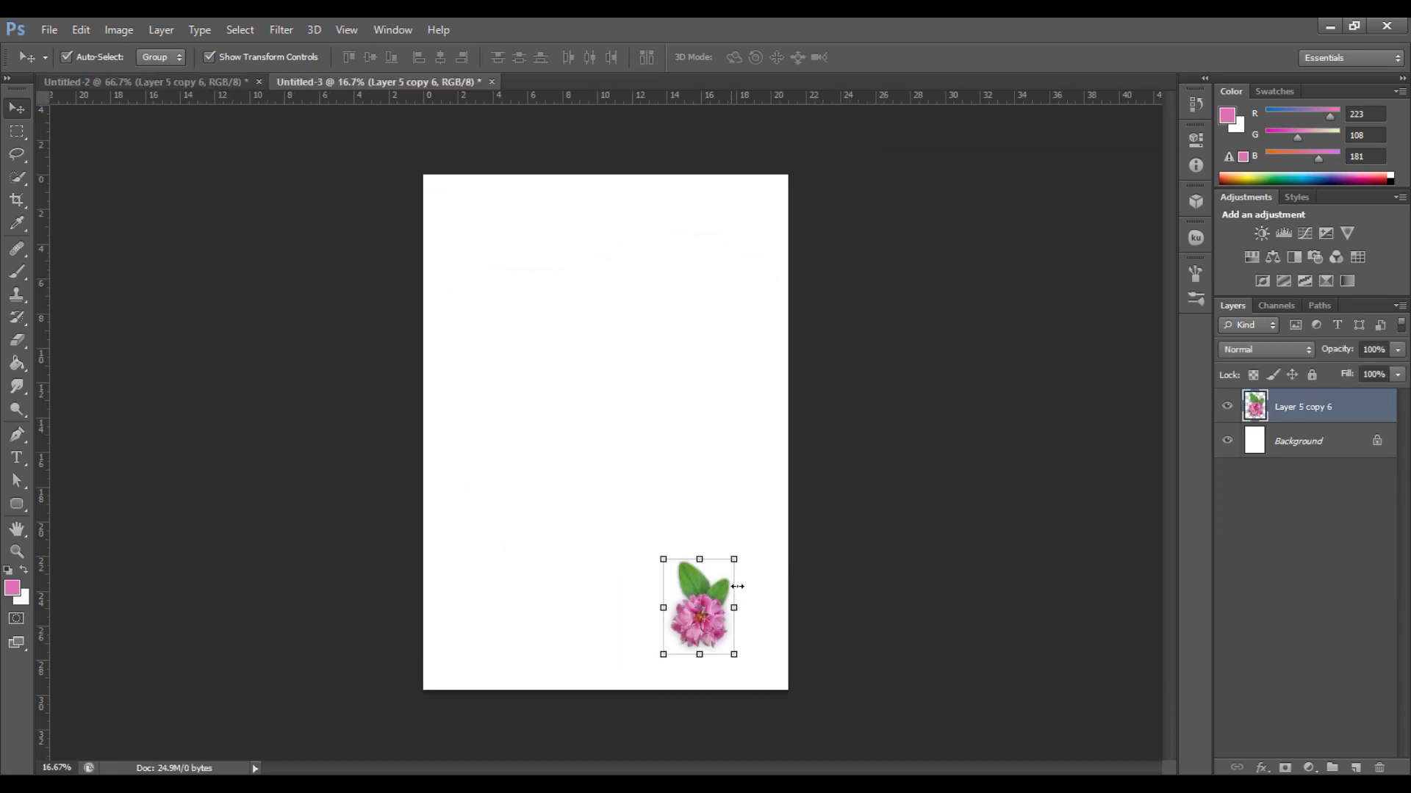
drag(734, 559, 765, 588)
key(Return)
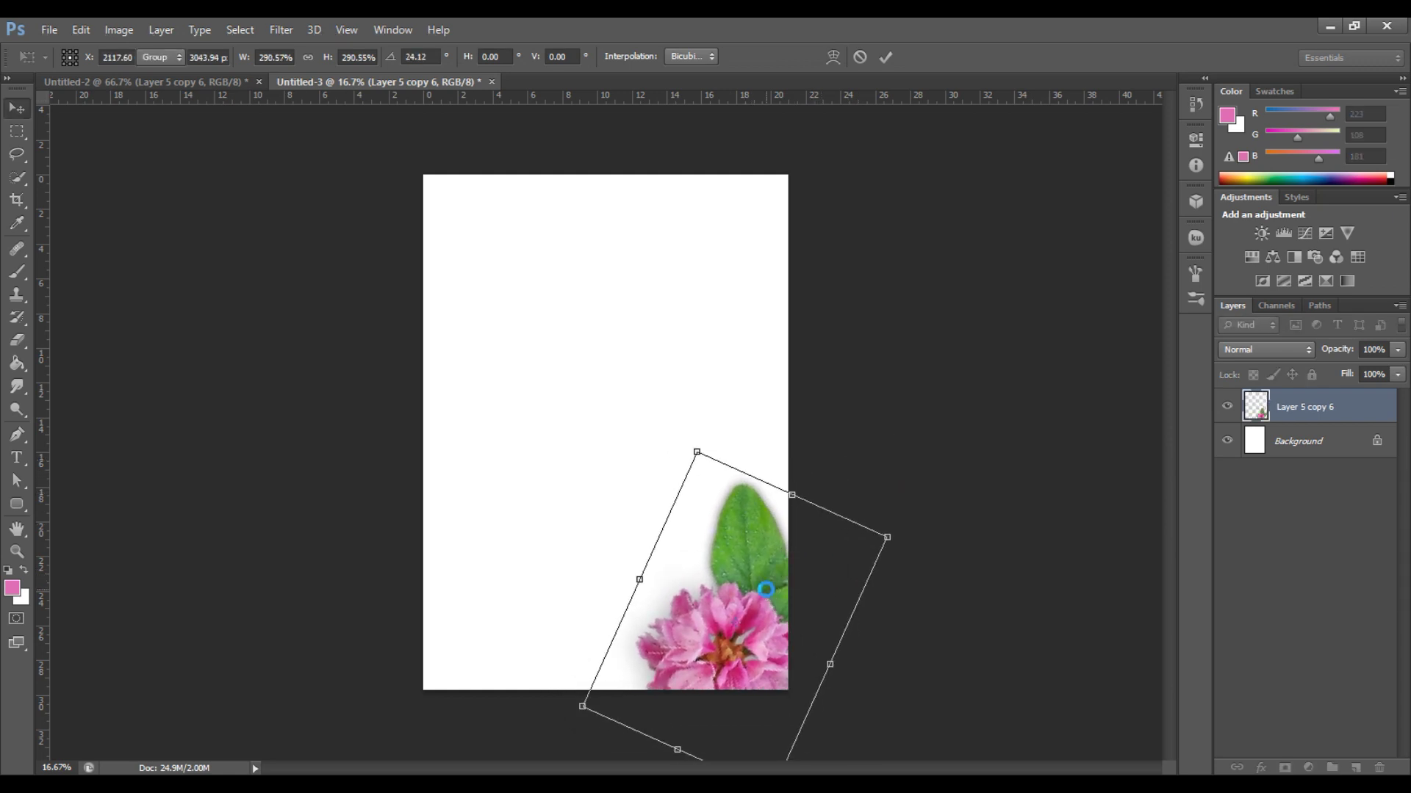
Bring a second pink flower from the flower layout into the A4 document.
scroll(758, 625, up, 1)
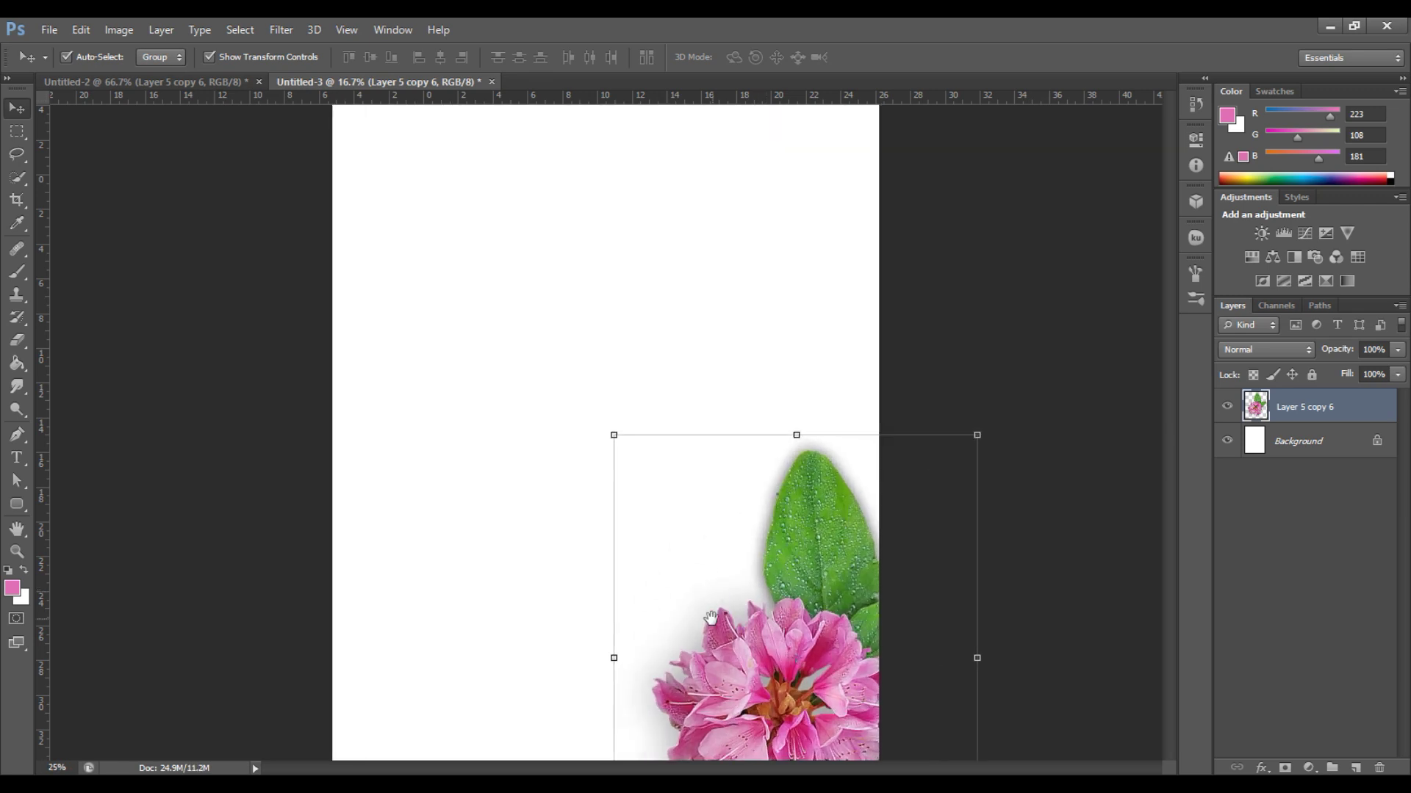
scroll(755, 637, down, 1)
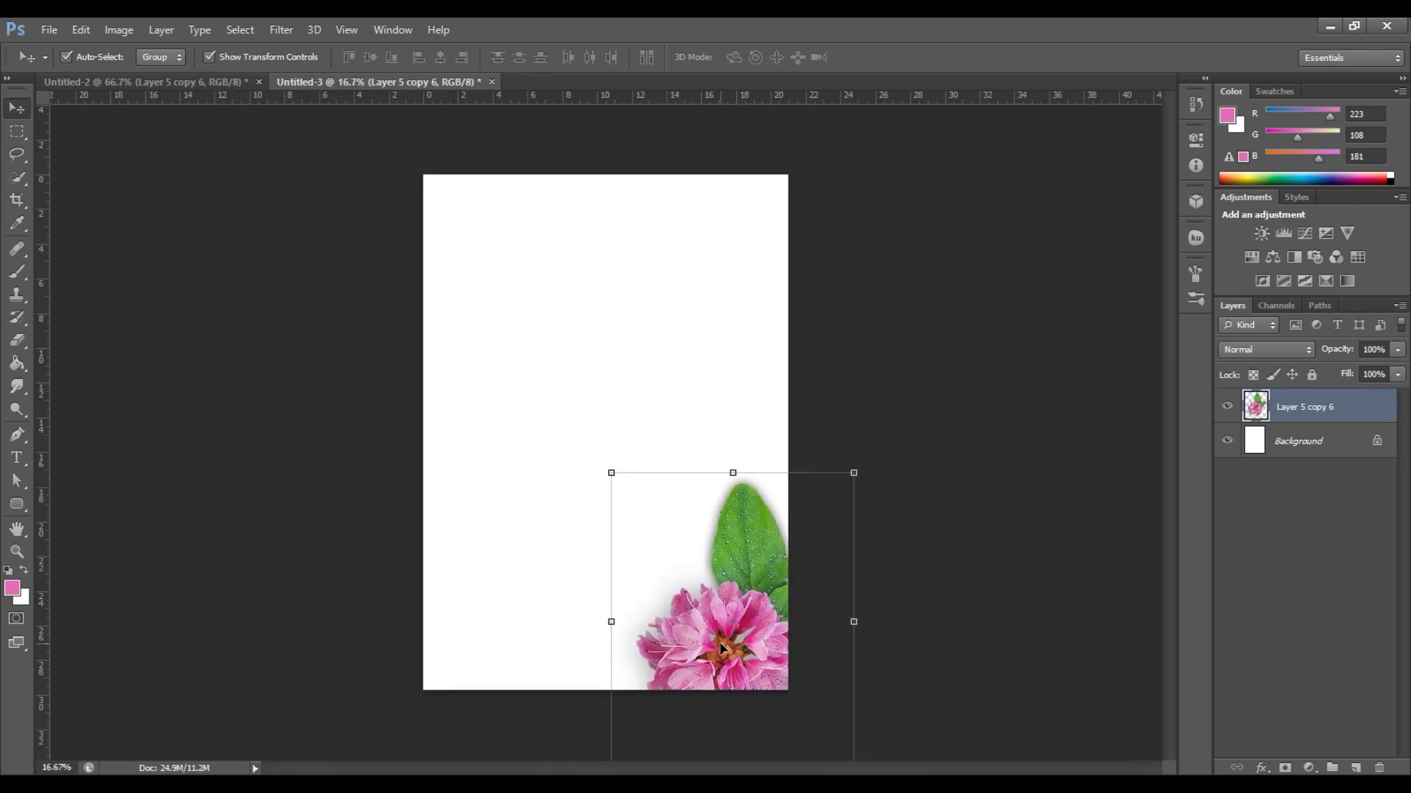
click(103, 78)
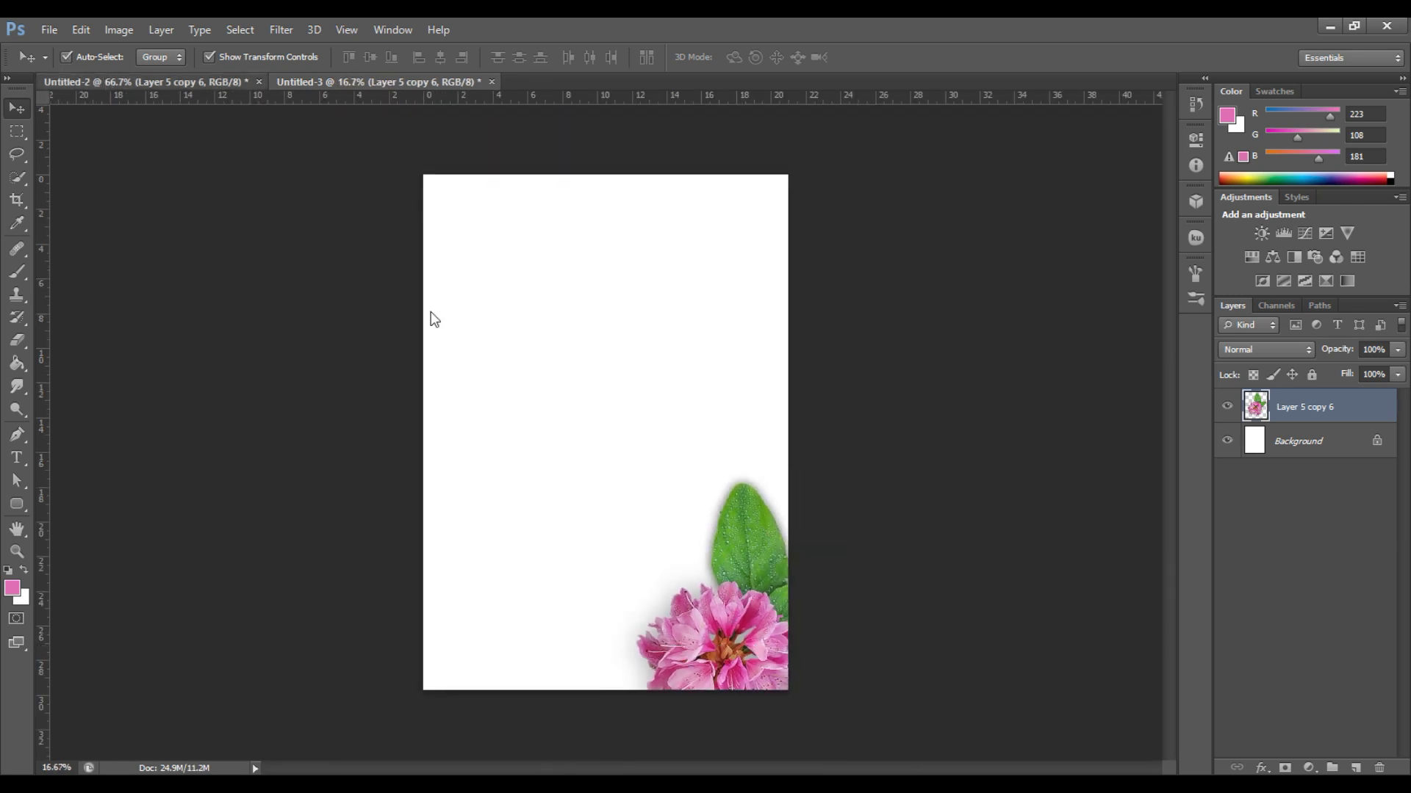
drag(297, 353, 504, 340)
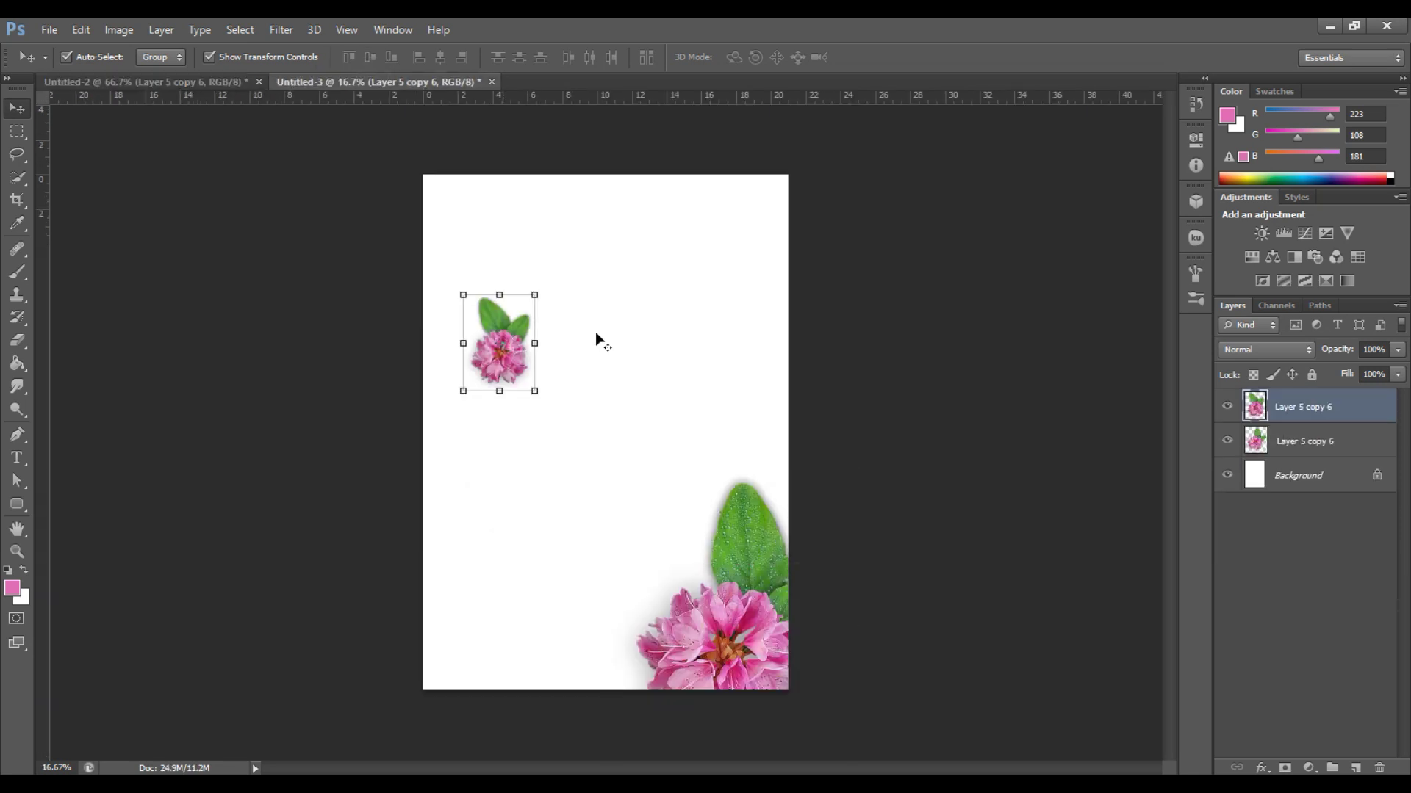
Enlarge the second pink flower, rotate it upside down and place it in the top-left corner.
drag(536, 295, 580, 233)
key(Return)
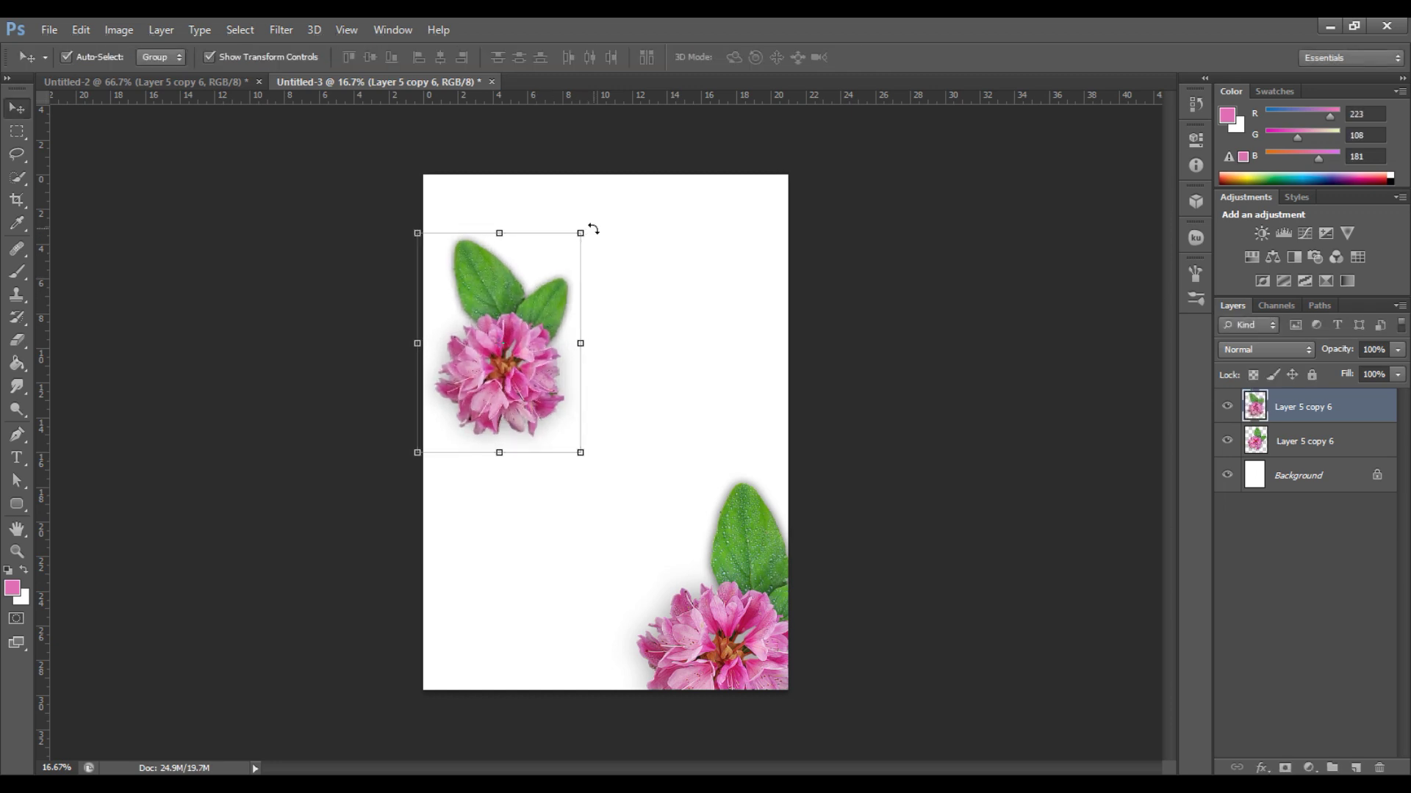
drag(561, 205, 363, 334)
drag(639, 329, 671, 318)
drag(542, 318, 514, 235)
drag(642, 246, 636, 190)
drag(531, 214, 529, 208)
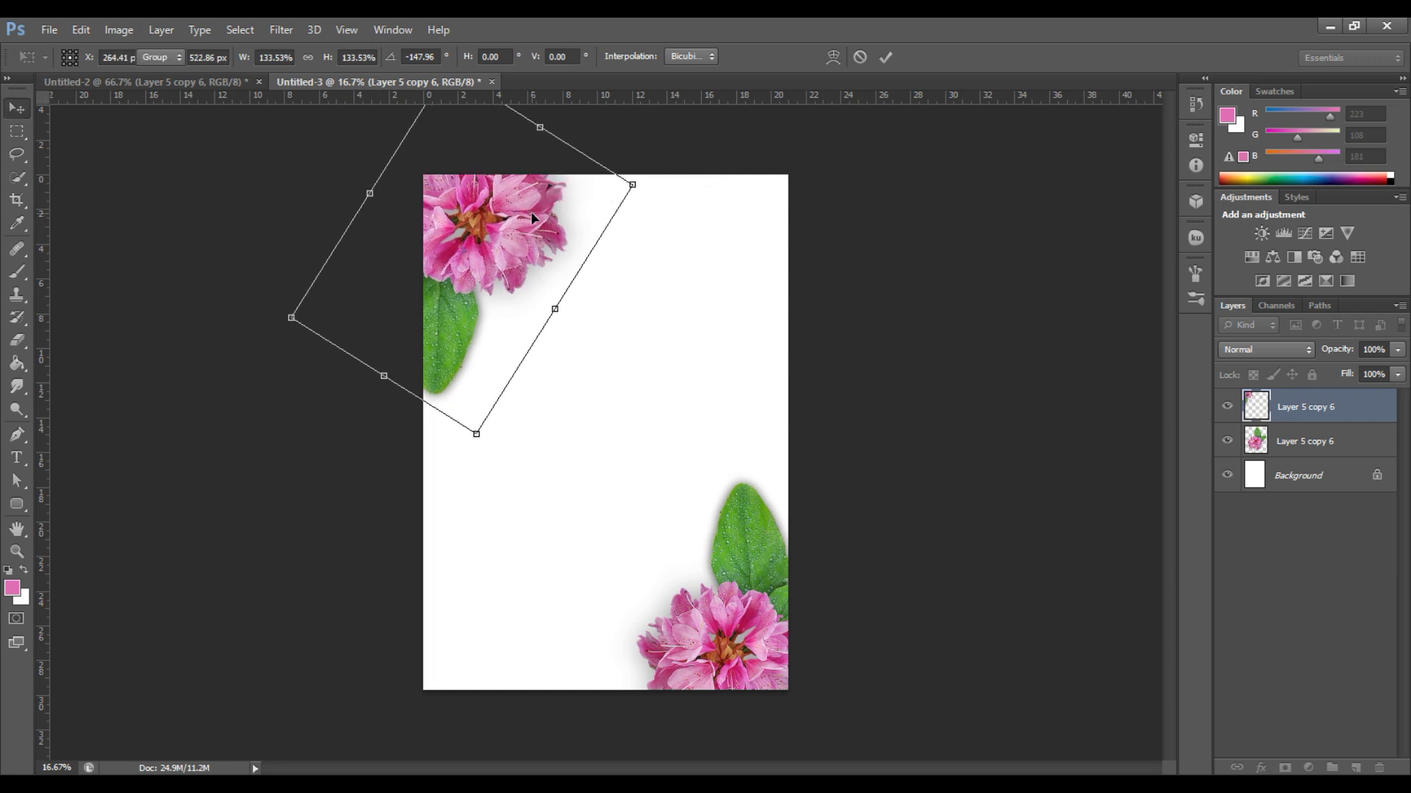
key(Return)
Nudge the top-left flower down slightly and carry the daisy cluster into the A4 document.
drag(525, 219, 522, 224)
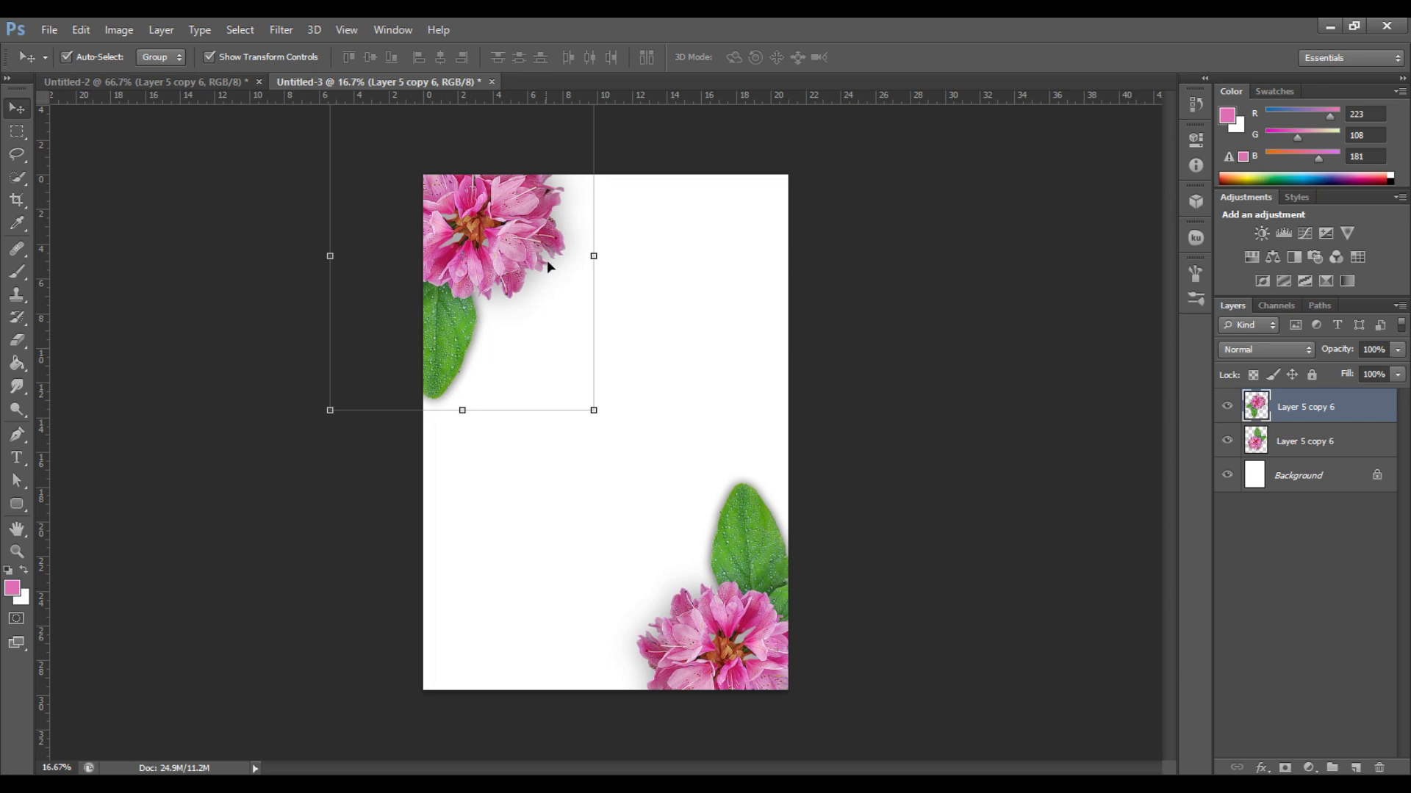
click(169, 82)
drag(696, 365, 757, 389)
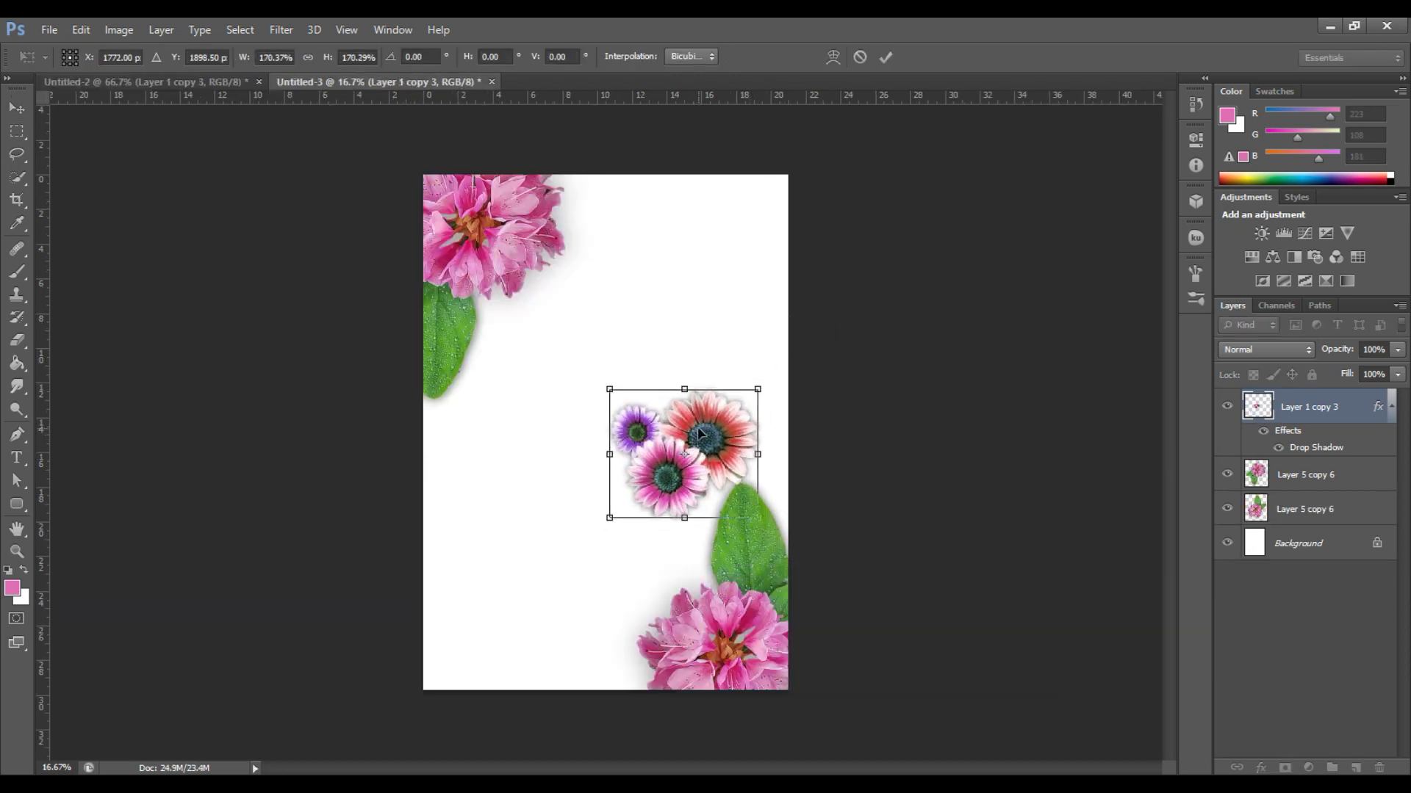
Place the daisy cluster in the bottom-right corner, scaled to about 78% and tilted about 43°.
key(Return)
drag(698, 441, 791, 547)
drag(856, 507, 772, 570)
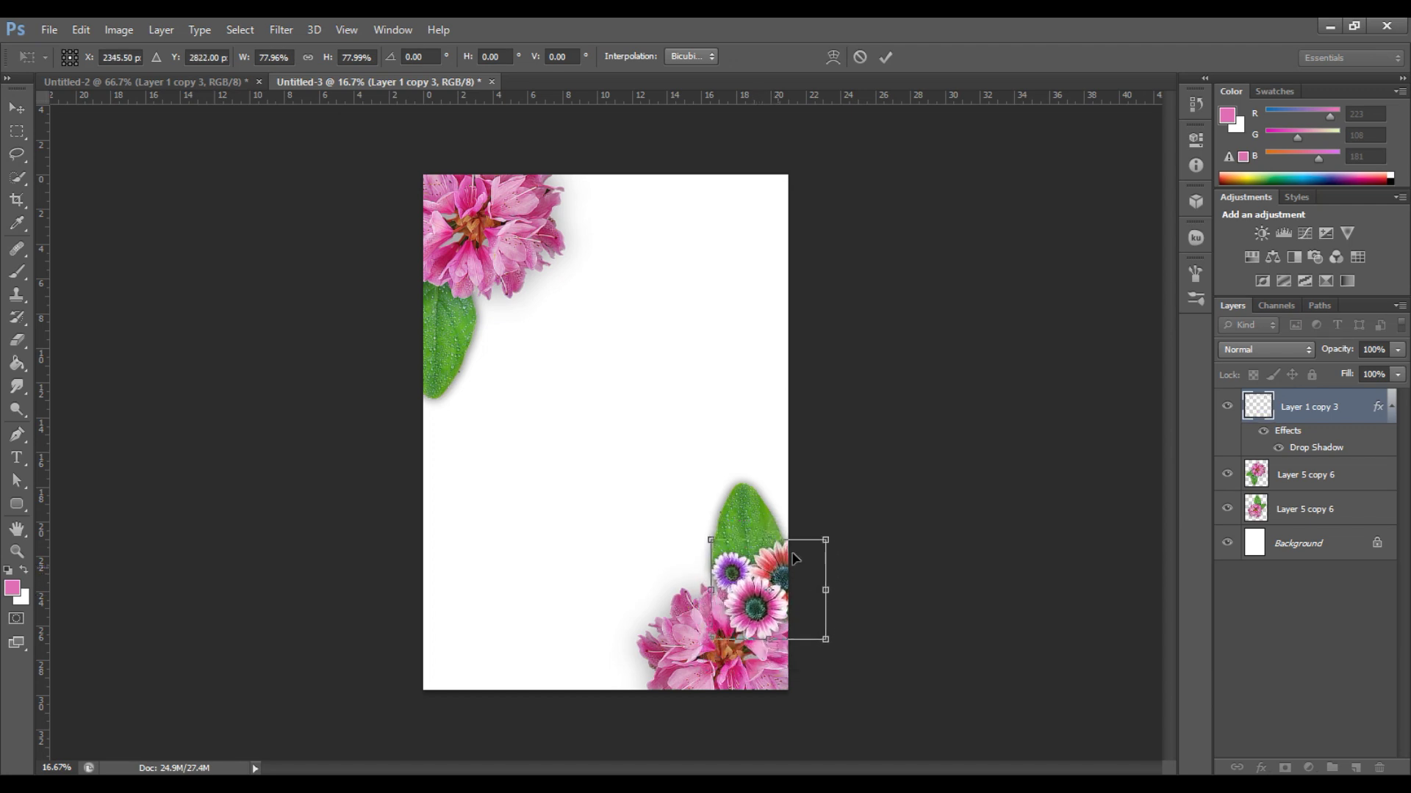
drag(851, 534, 782, 501)
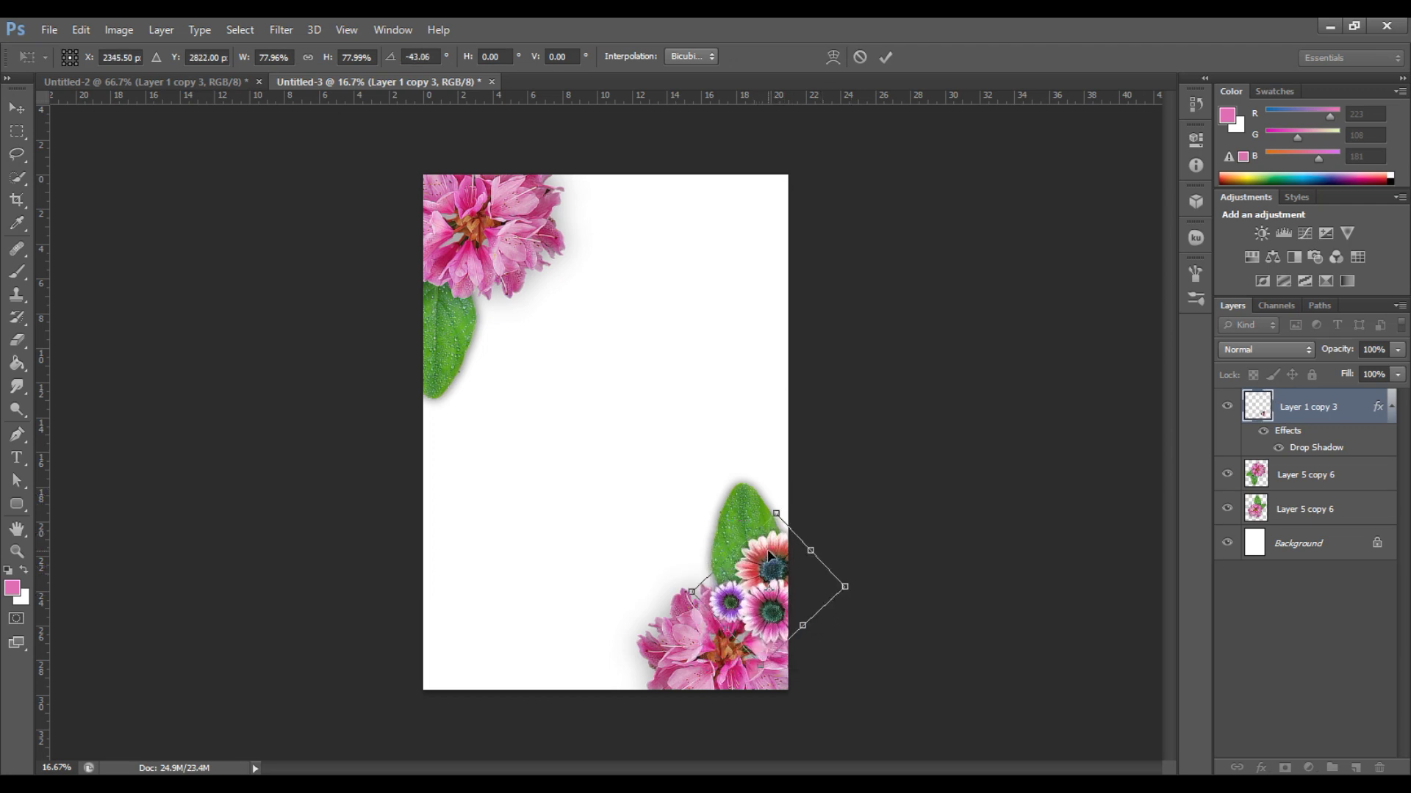
key(Return)
Duplicate the daisy cluster, shrink the copy along the bottom edge, then reselect the original.
shift+click(673, 661)
click(915, 568)
click(780, 570)
drag(767, 567, 622, 602)
drag(632, 650, 670, 674)
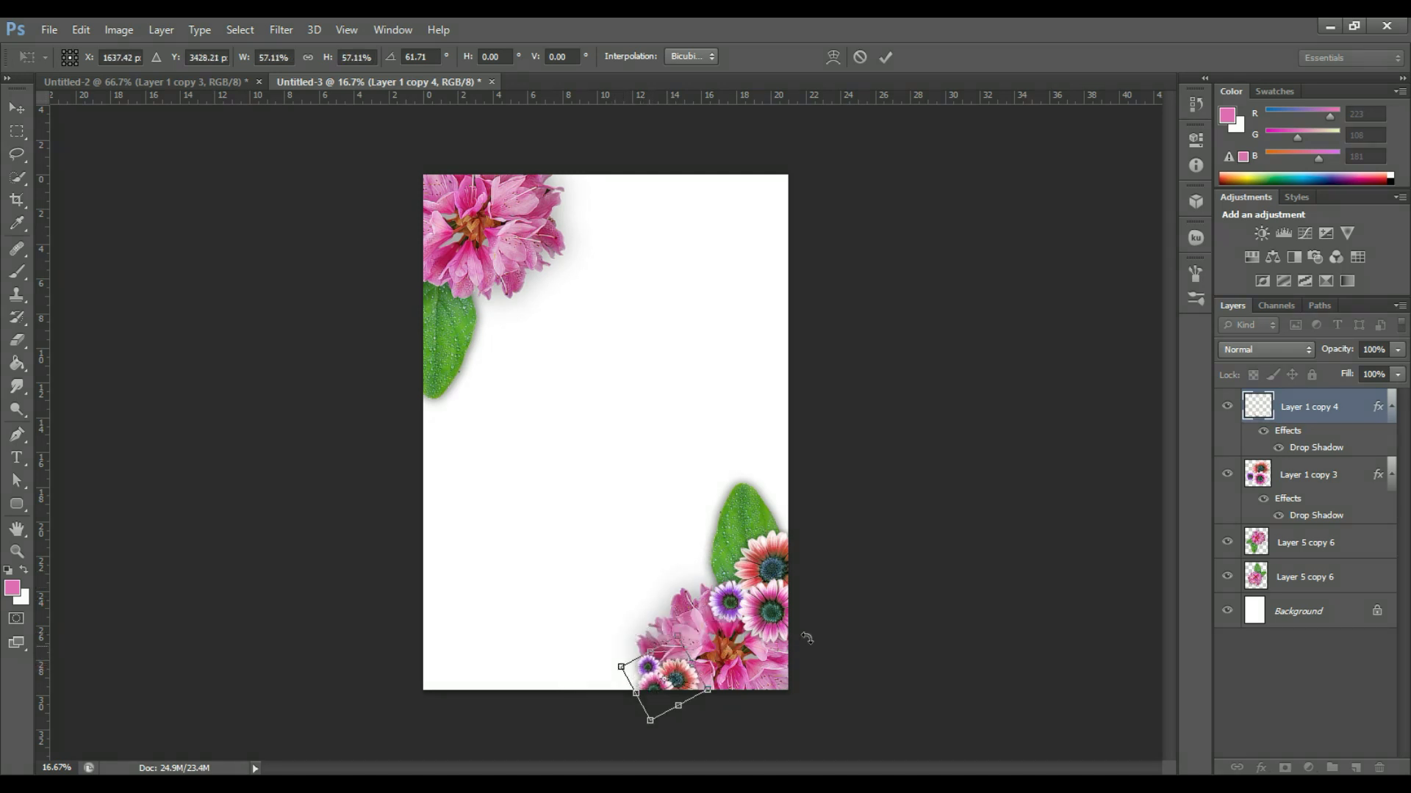
key(Return)
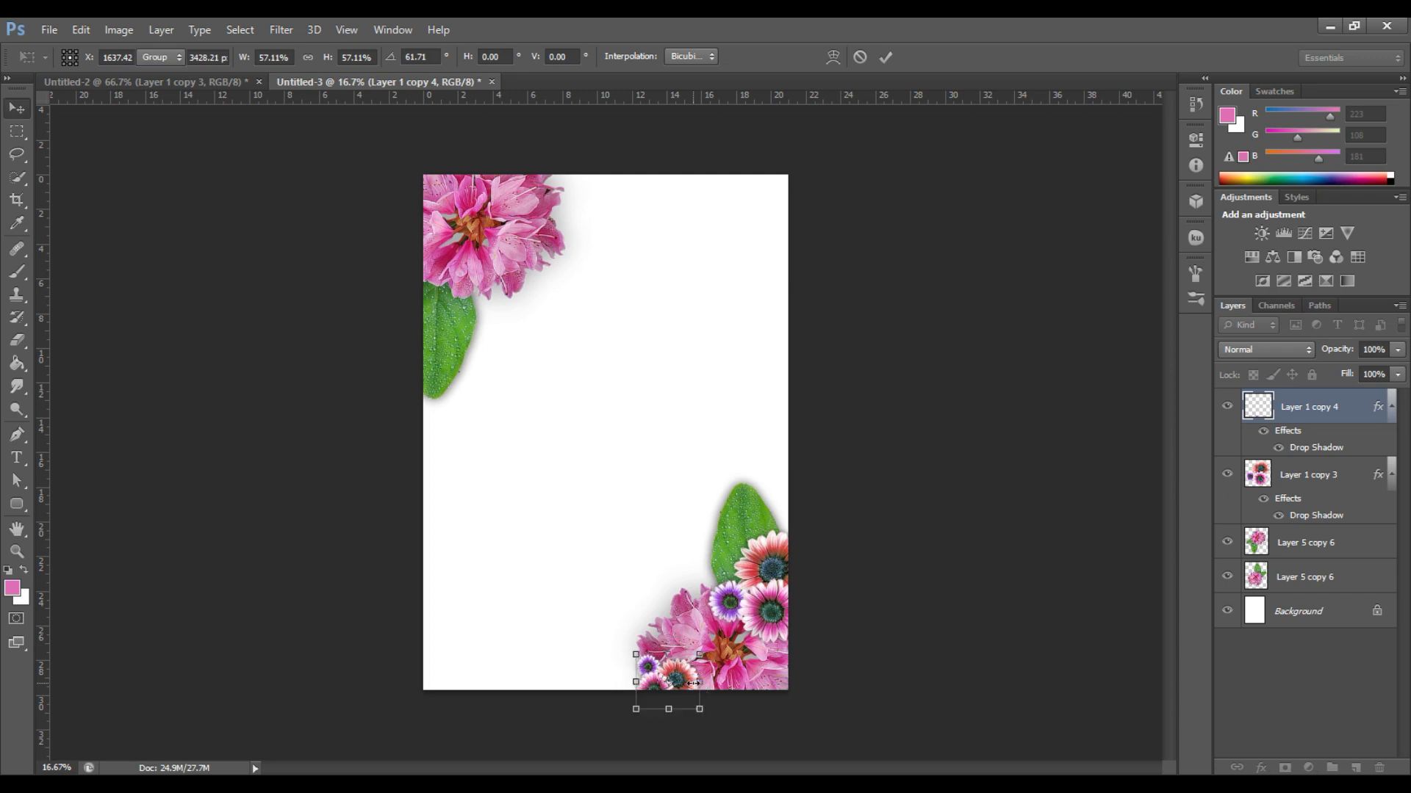
click(784, 585)
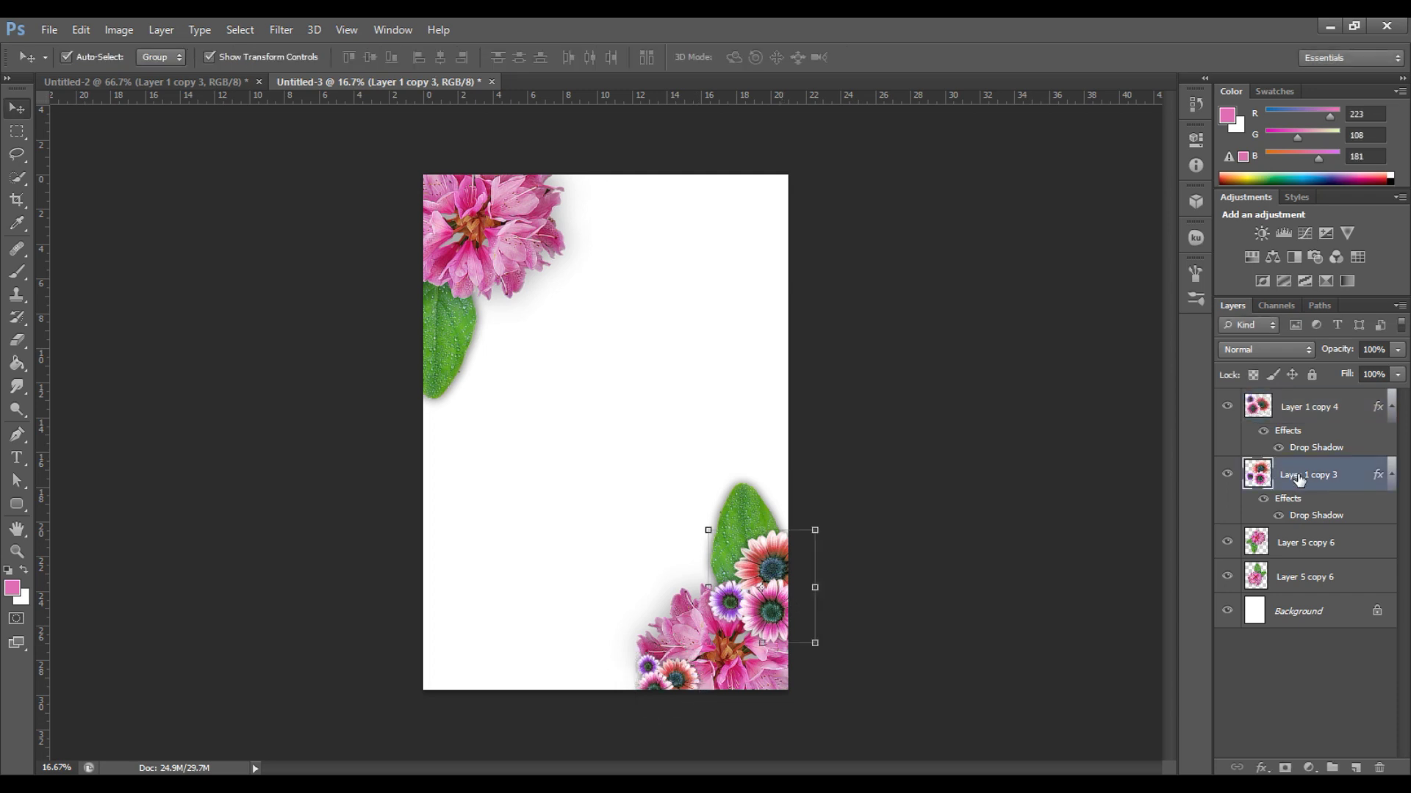
Copy the daisy cluster up to the top-left flower, rotated to about 132°.
drag(764, 566, 586, 474)
drag(668, 393, 447, 289)
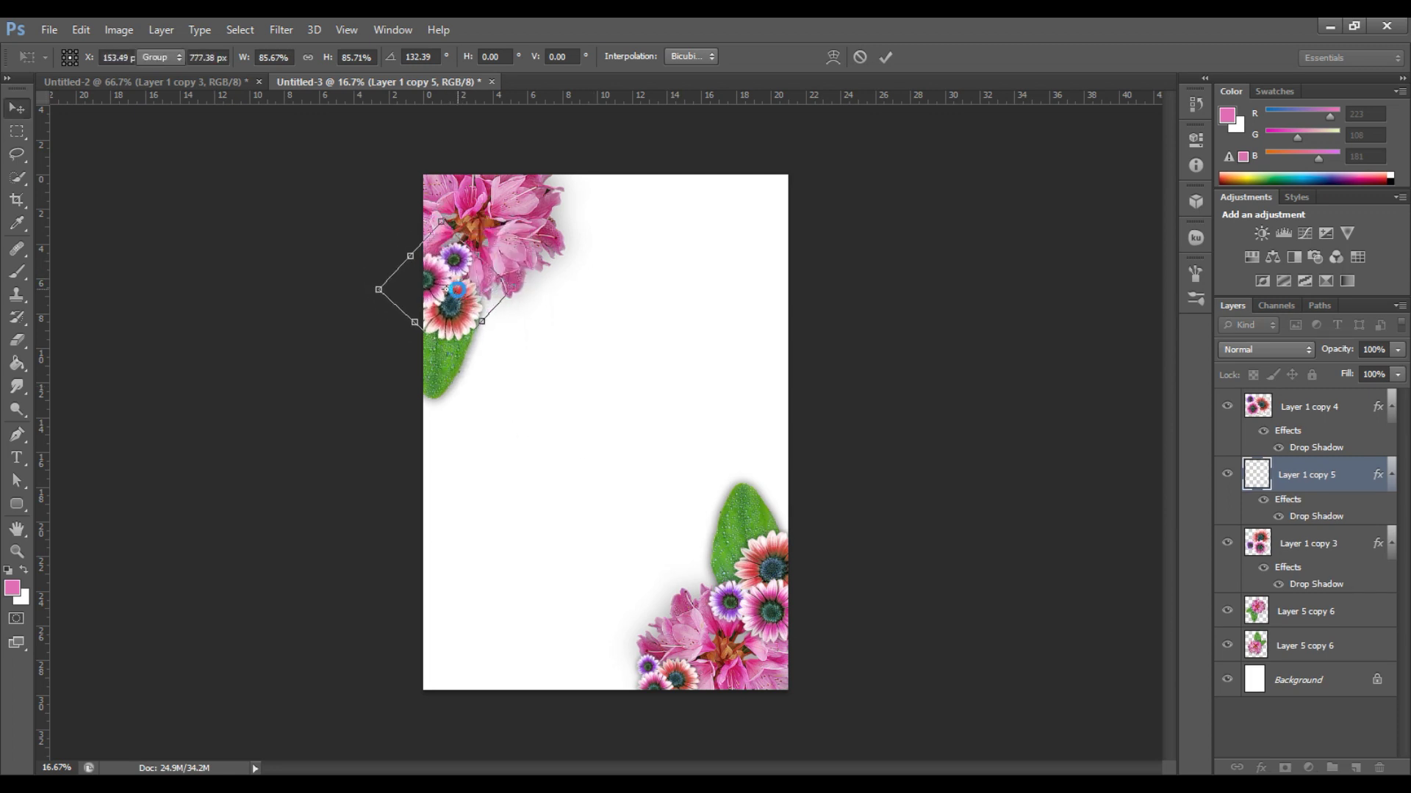
key(Return)
key(ctrl+t)
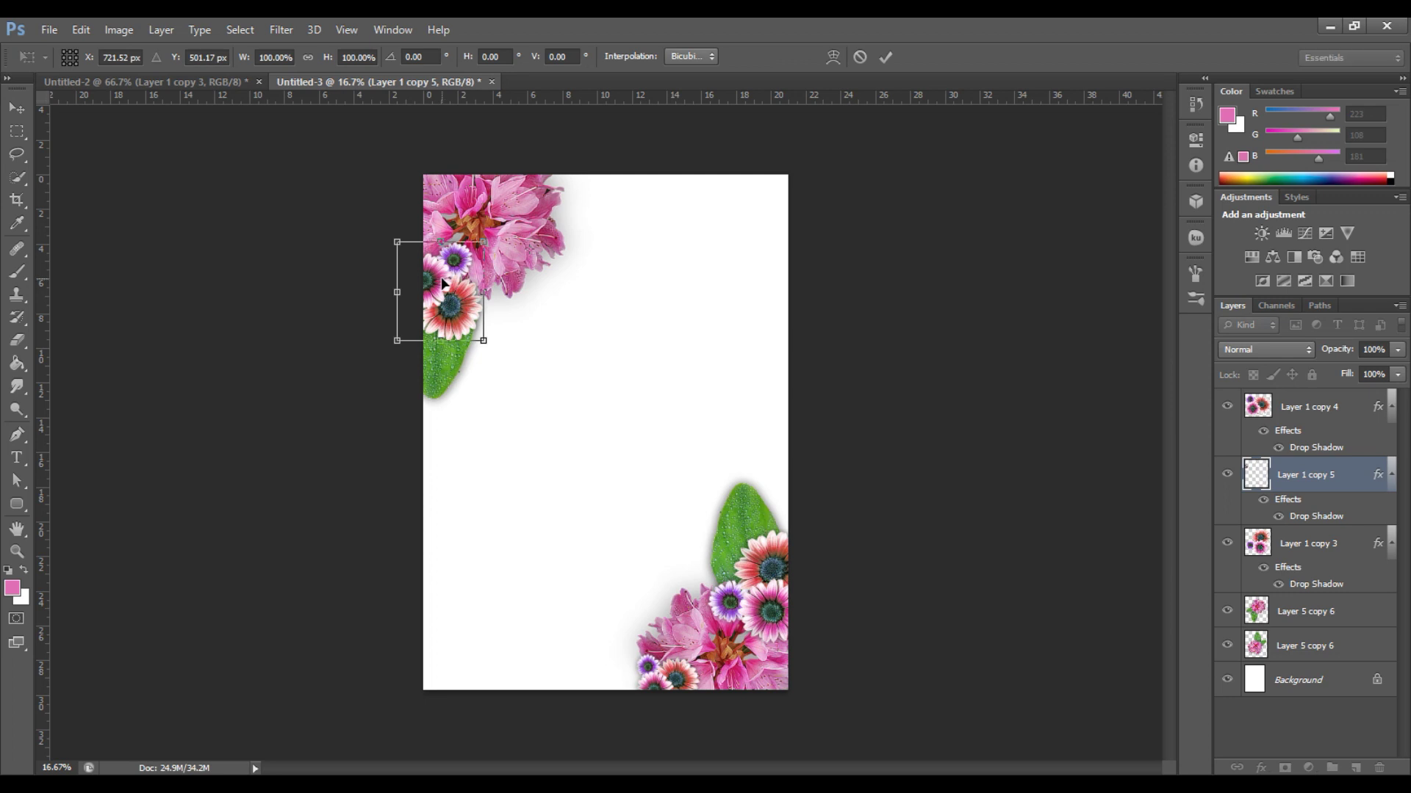
key(Return)
Enlarge the daisy copy slightly against the top edge, then pick up the orange flower.
drag(459, 268, 652, 291)
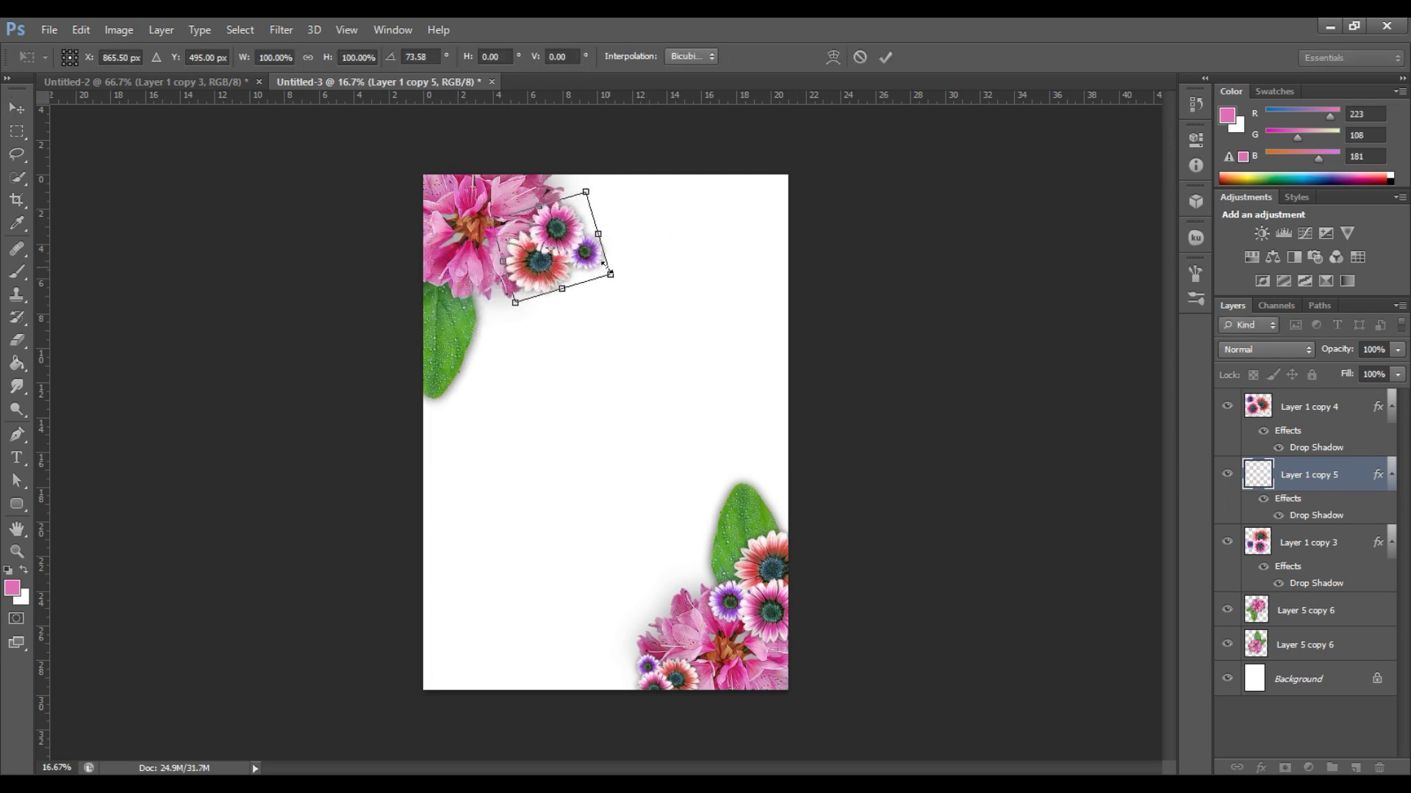
mouse_move(585, 192)
mouse_down()
mouse_move(606, 163)
mouse_move(583, 174)
mouse_up()
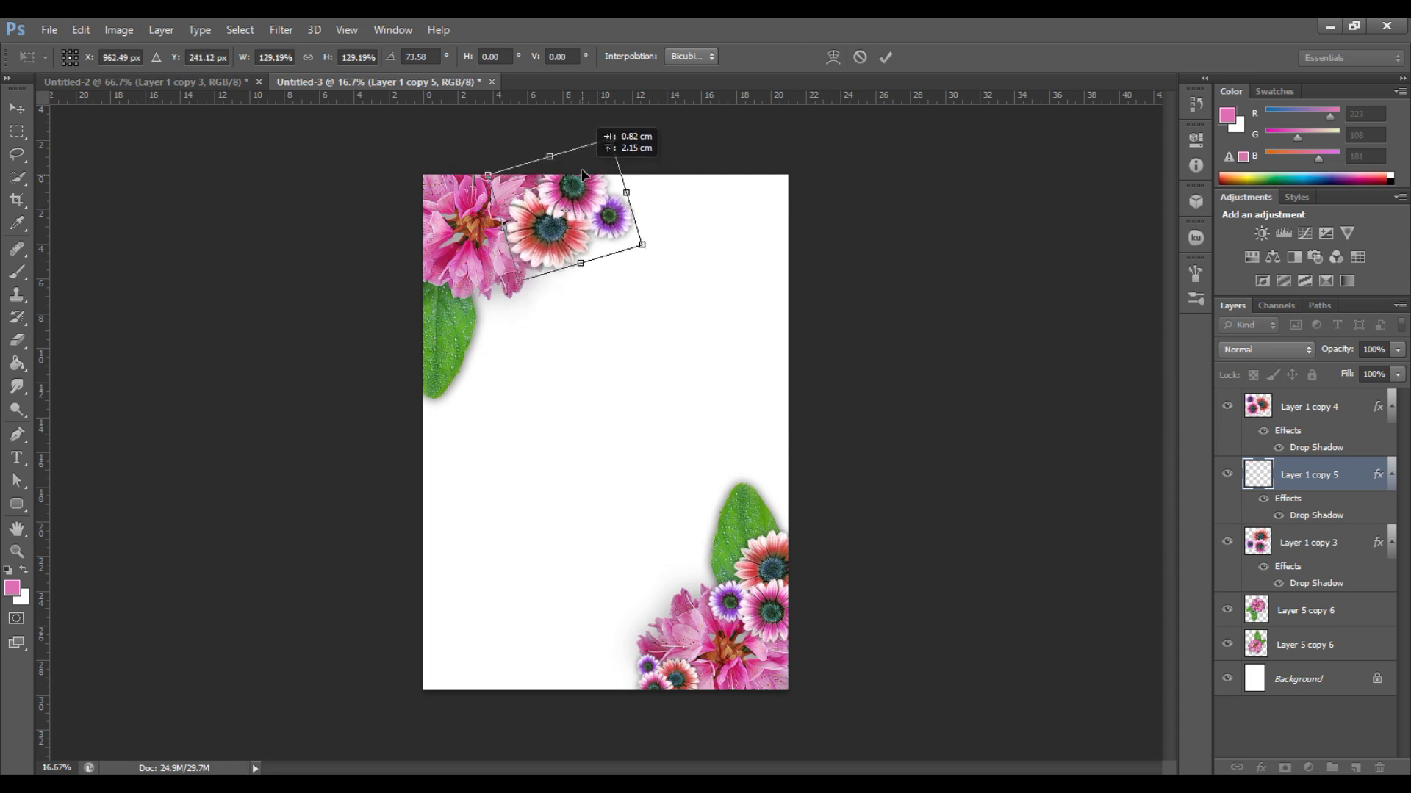
key(Return)
mouse_move(585, 190)
mouse_down()
mouse_move(575, 184)
mouse_move(590, 187)
mouse_up()
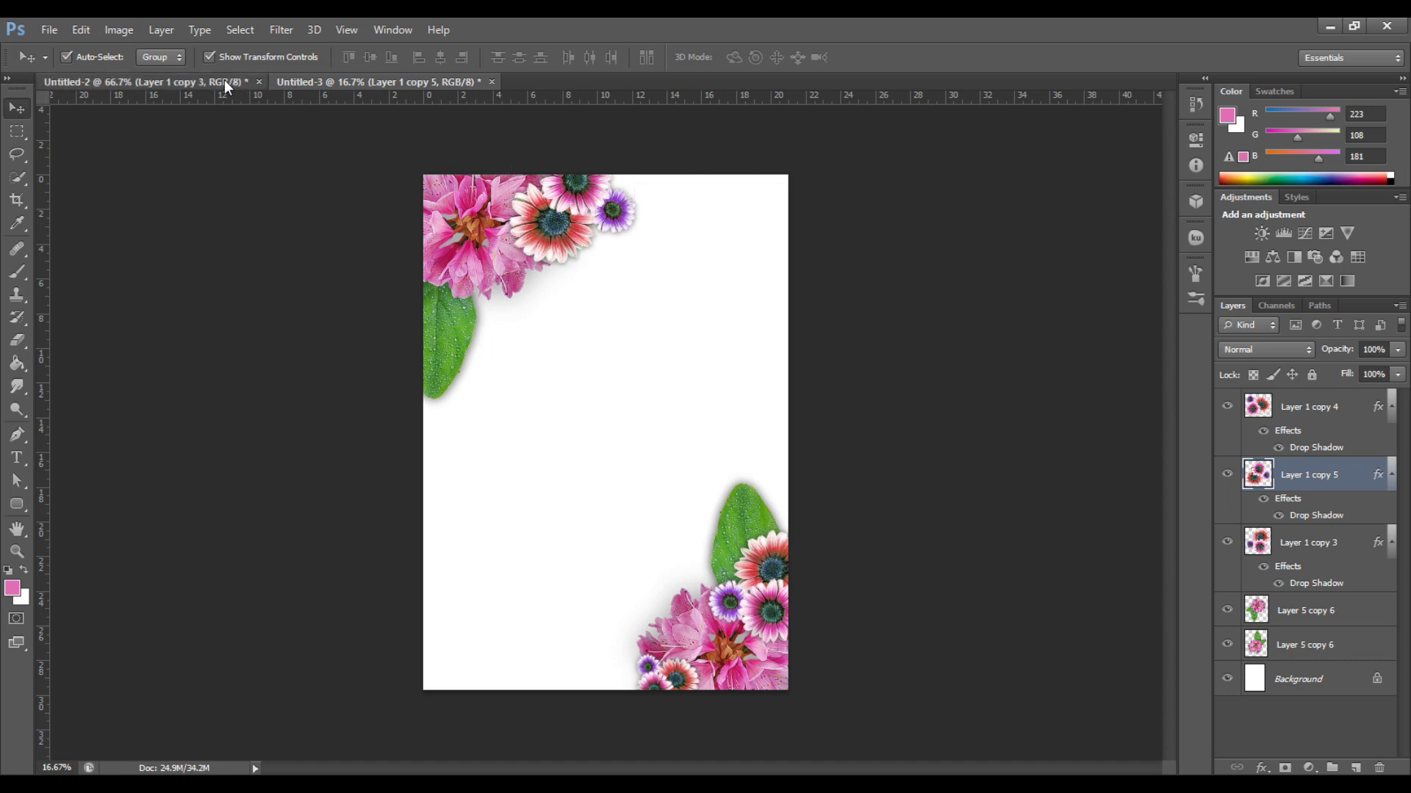
click(225, 84)
click(944, 401)
Bring the orange flower into the invitation, shrink it and add a drop shadow.
drag(963, 417, 687, 330)
double_click(605, 394)
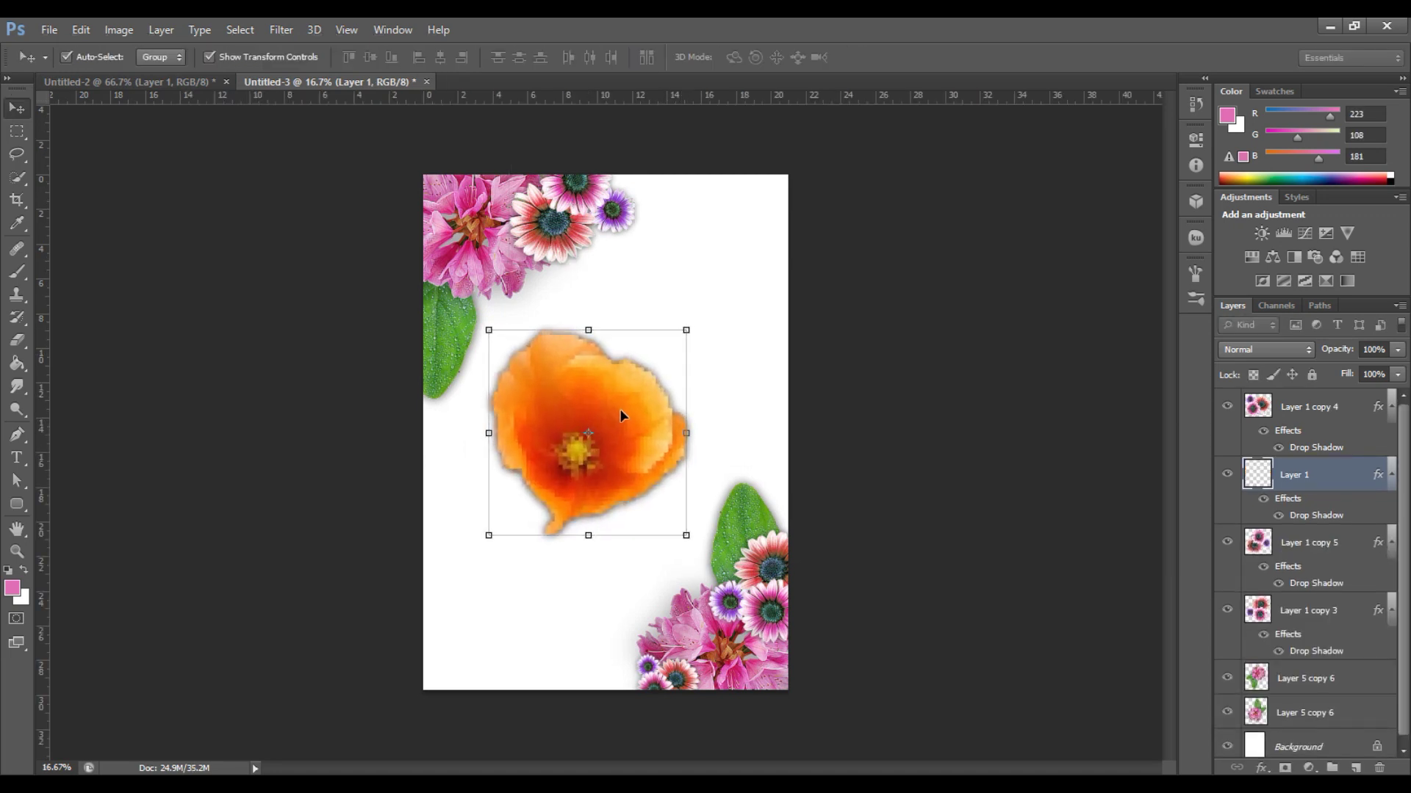
drag(671, 347, 623, 384)
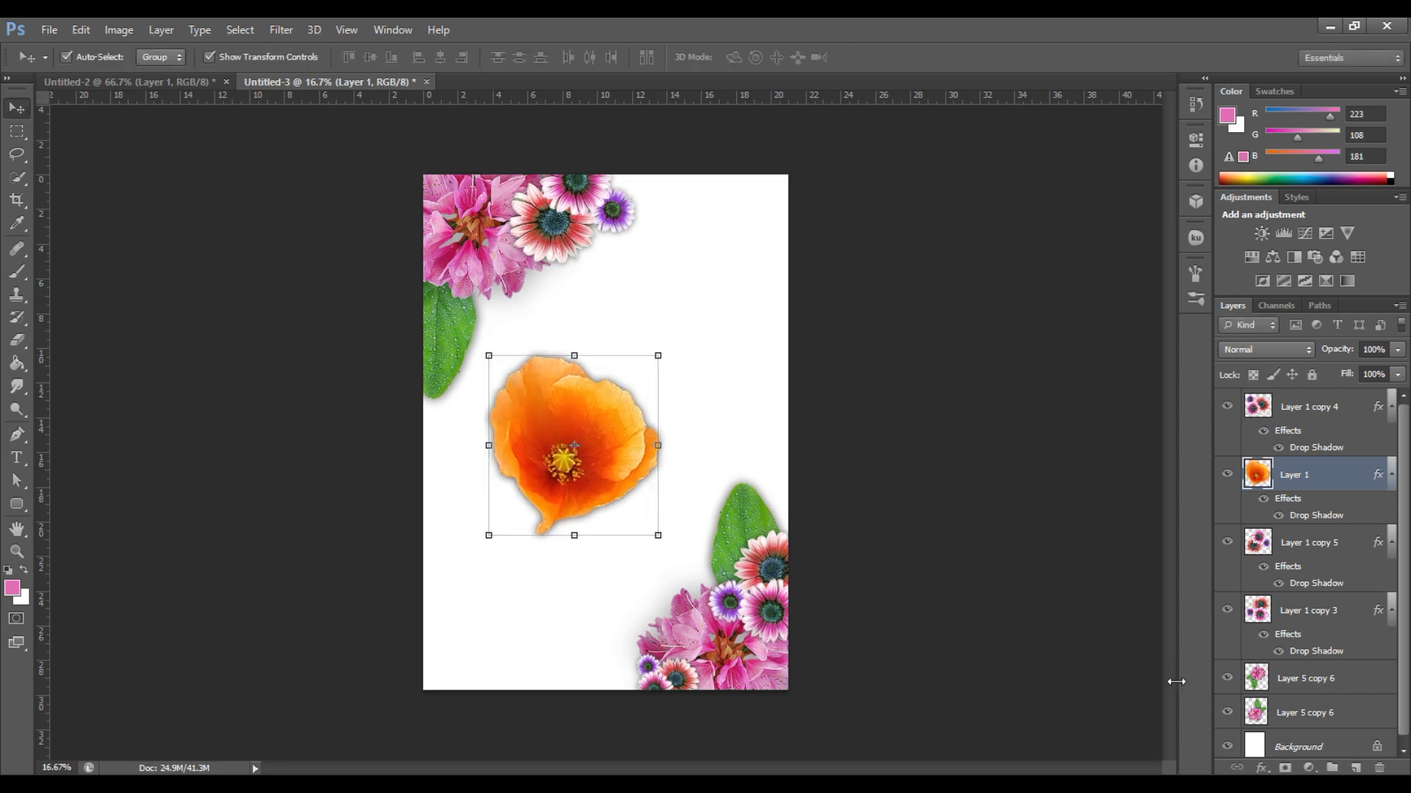
click(1262, 767)
click(1284, 749)
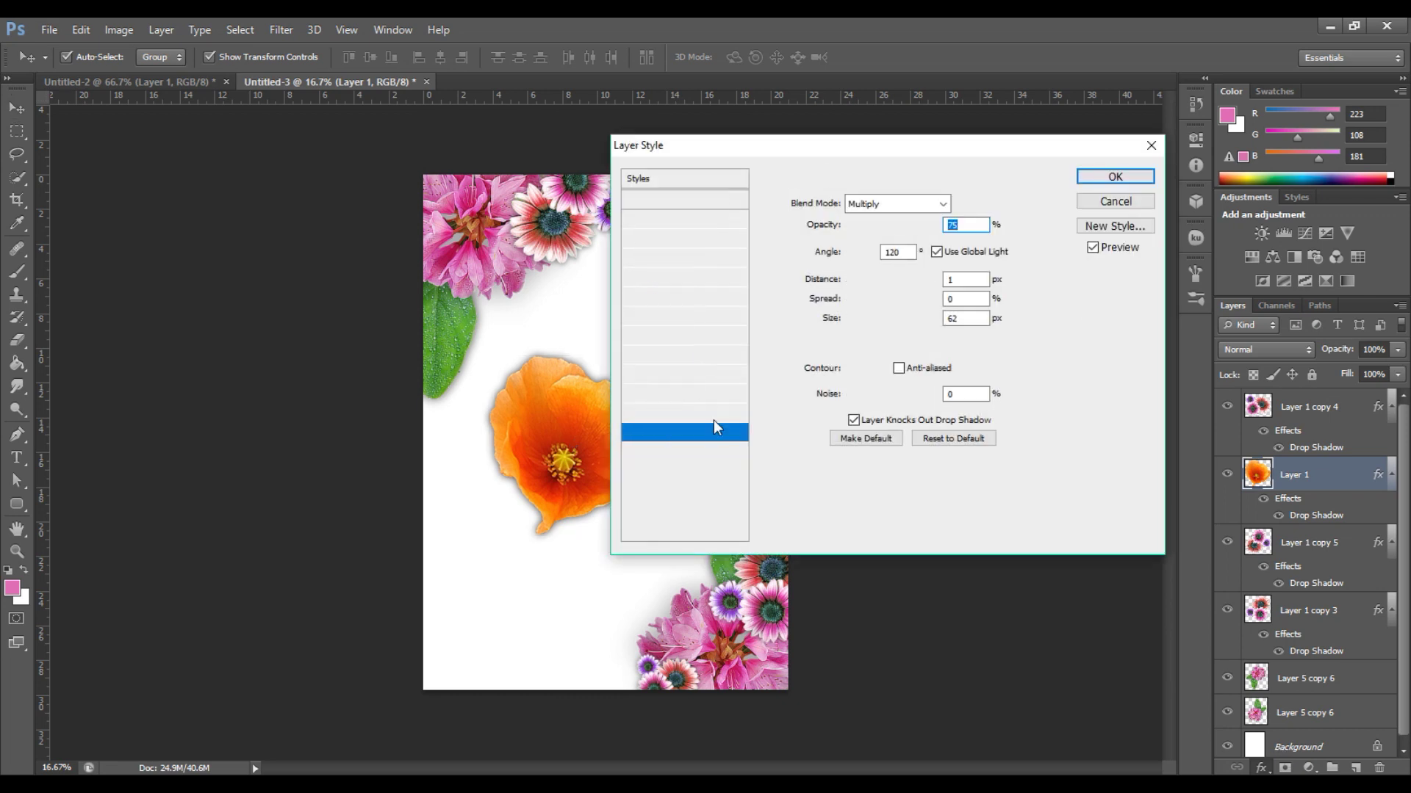
click(1124, 178)
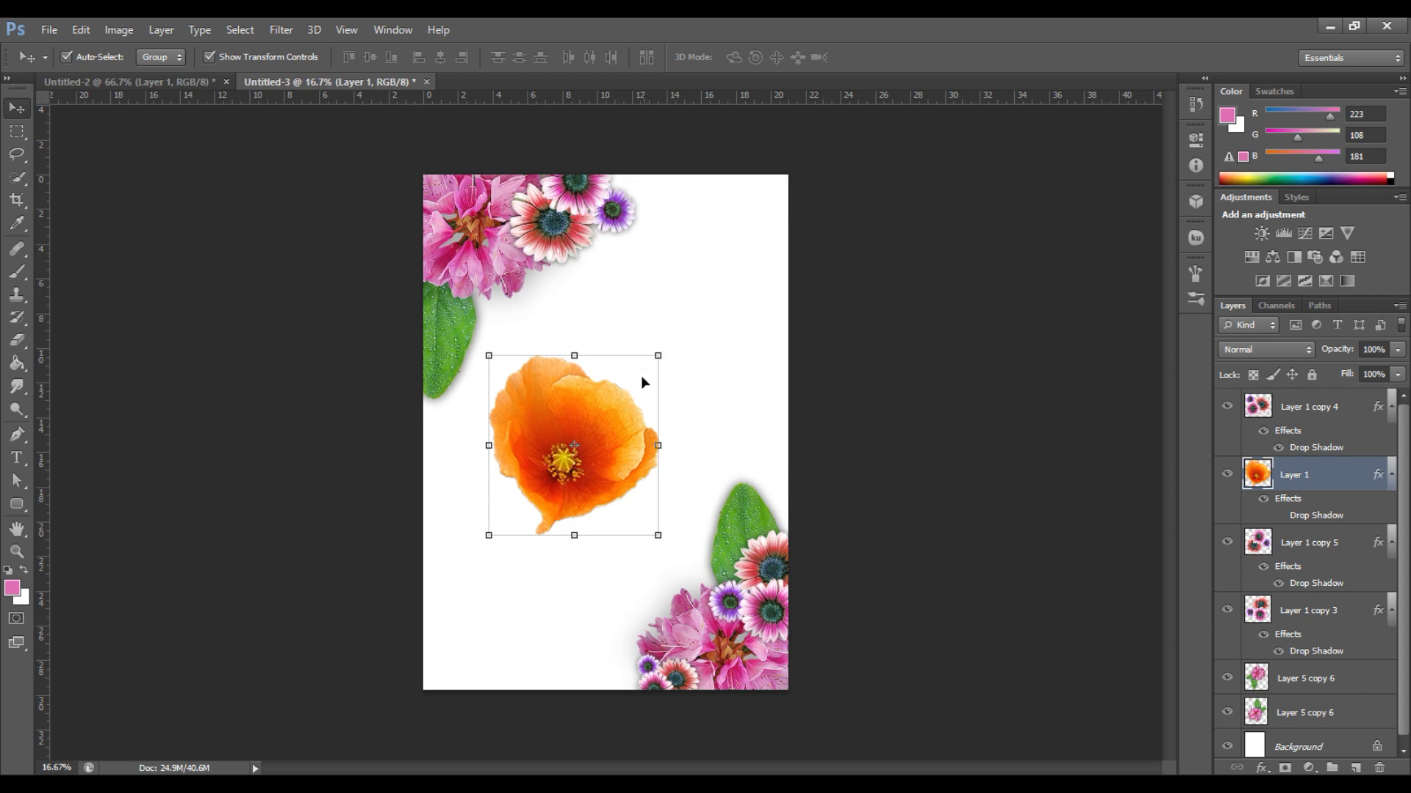
Duplicate the orange flower to the right and shrink the copy.
drag(614, 423, 648, 415)
key(ctrl+t)
drag(693, 348, 616, 516)
Move the small poppy copy up into the top daisy cluster.
key(Return)
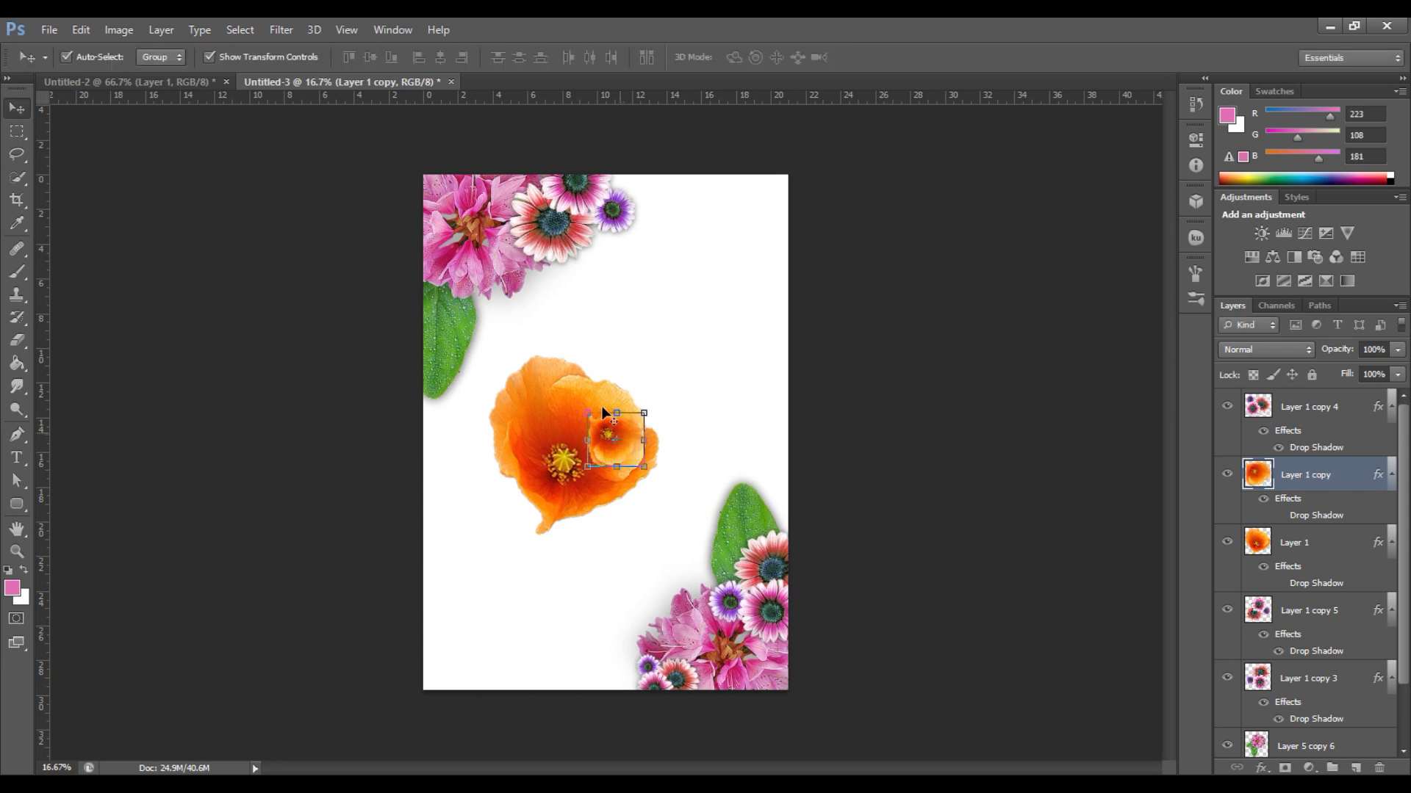
key(ctrl+t)
key(Return)
drag(631, 446, 558, 180)
Fade the large central poppy to 26% opacity and reposition the top daisy cluster.
click(607, 455)
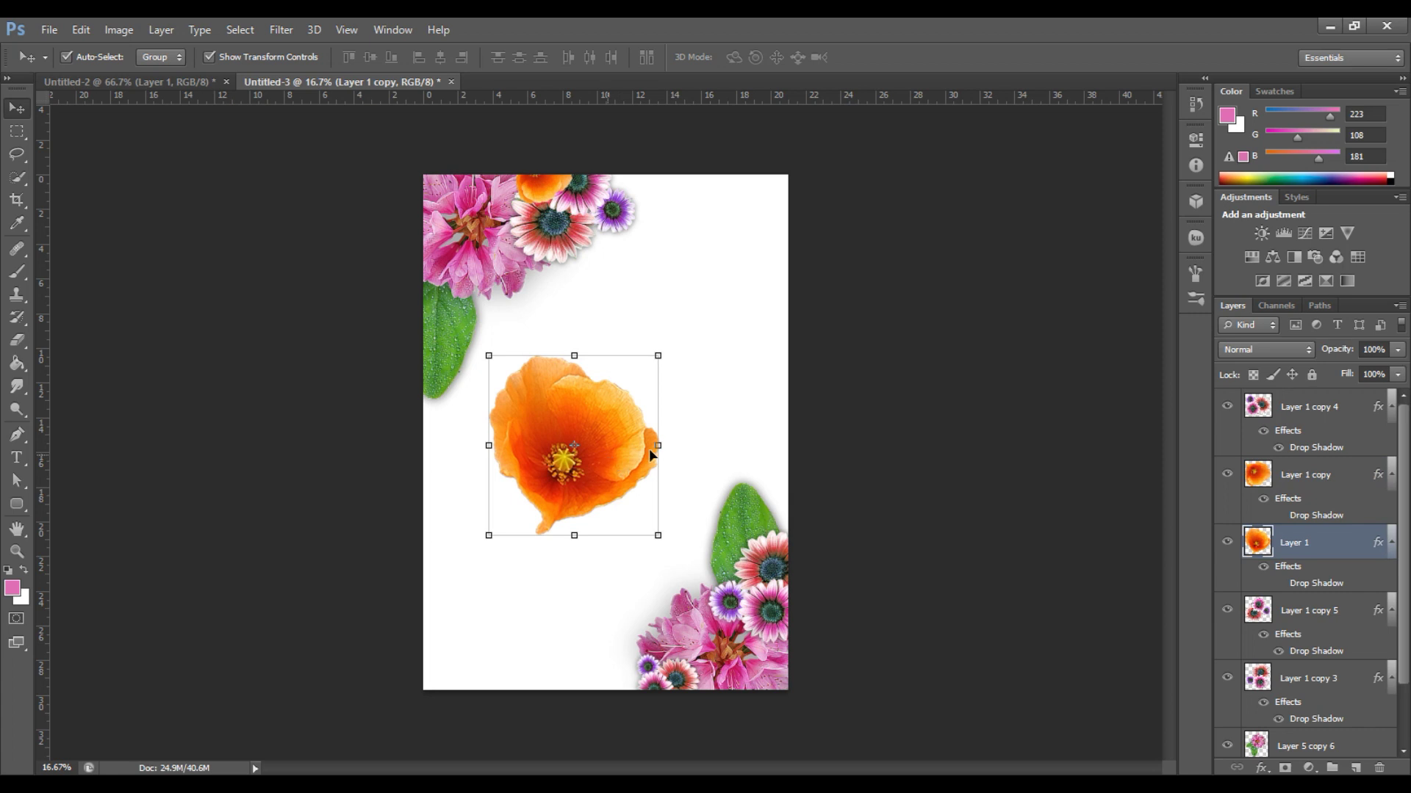
click(1399, 351)
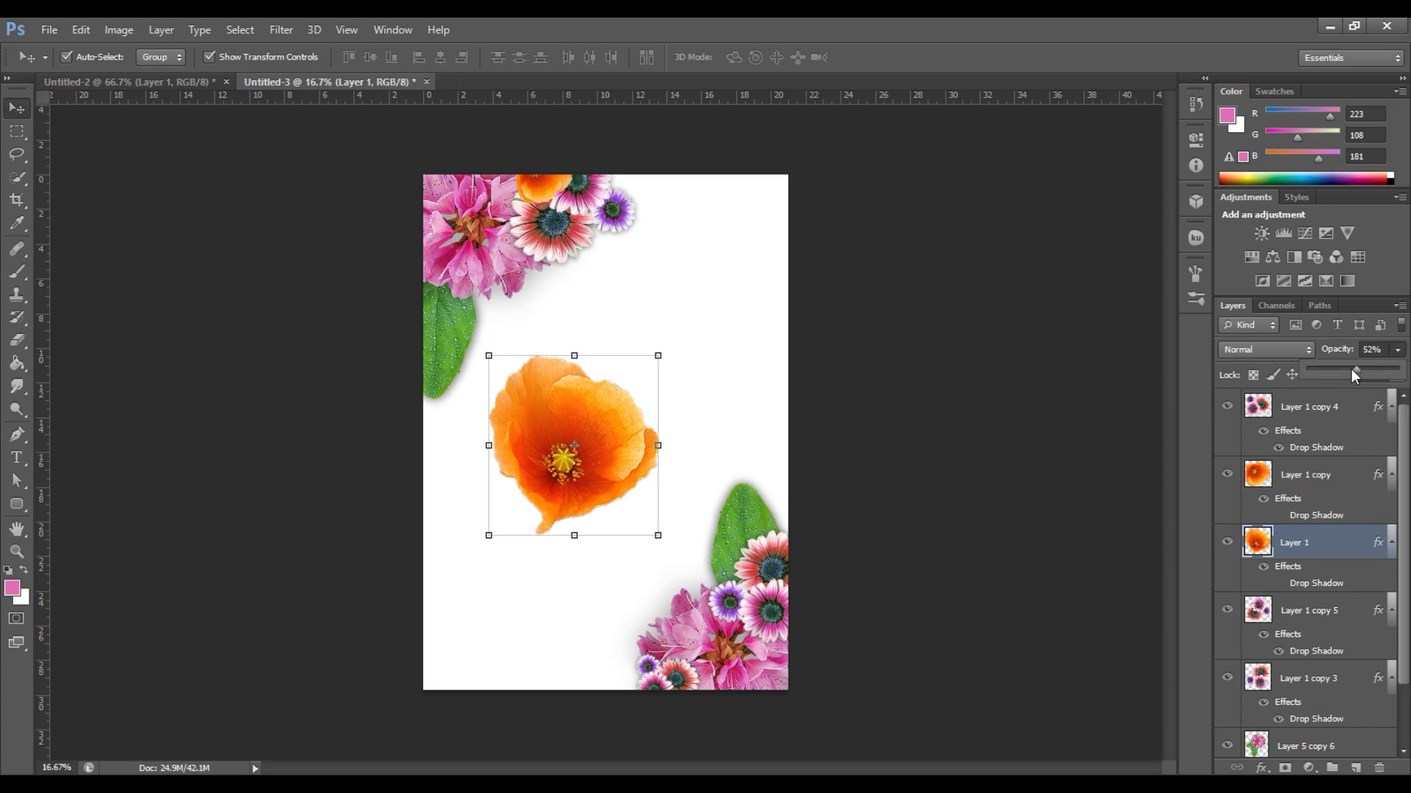
drag(1331, 368, 1331, 368)
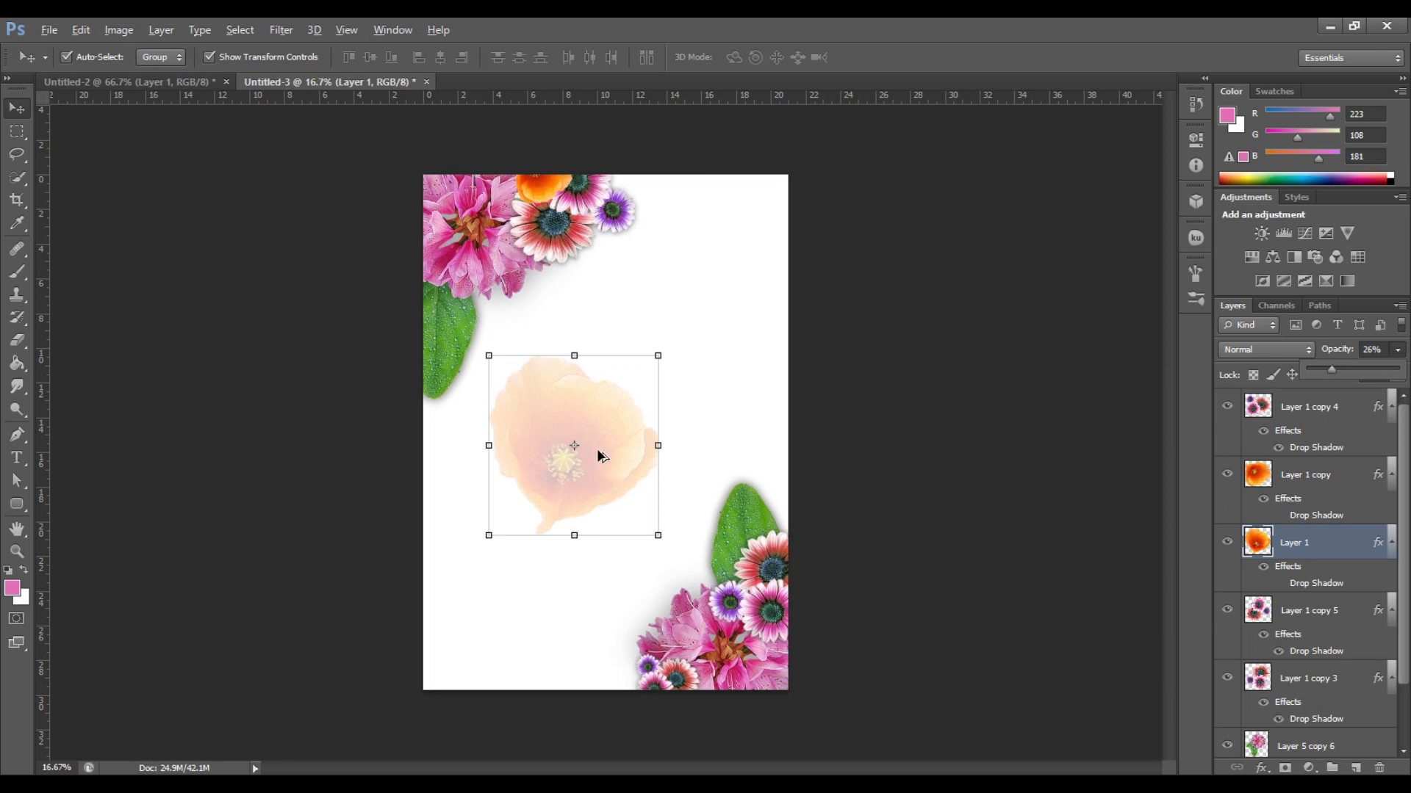
key(alt)
key(Return)
mouse_move(564, 234)
mouse_down()
mouse_move(641, 294)
mouse_move(634, 316)
mouse_move(580, 211)
mouse_up()
Move the daisy cluster centre-right and duplicate it enlarged to 243%.
drag(621, 163, 810, 190)
key(ctrl+j)
key(ctrl+t)
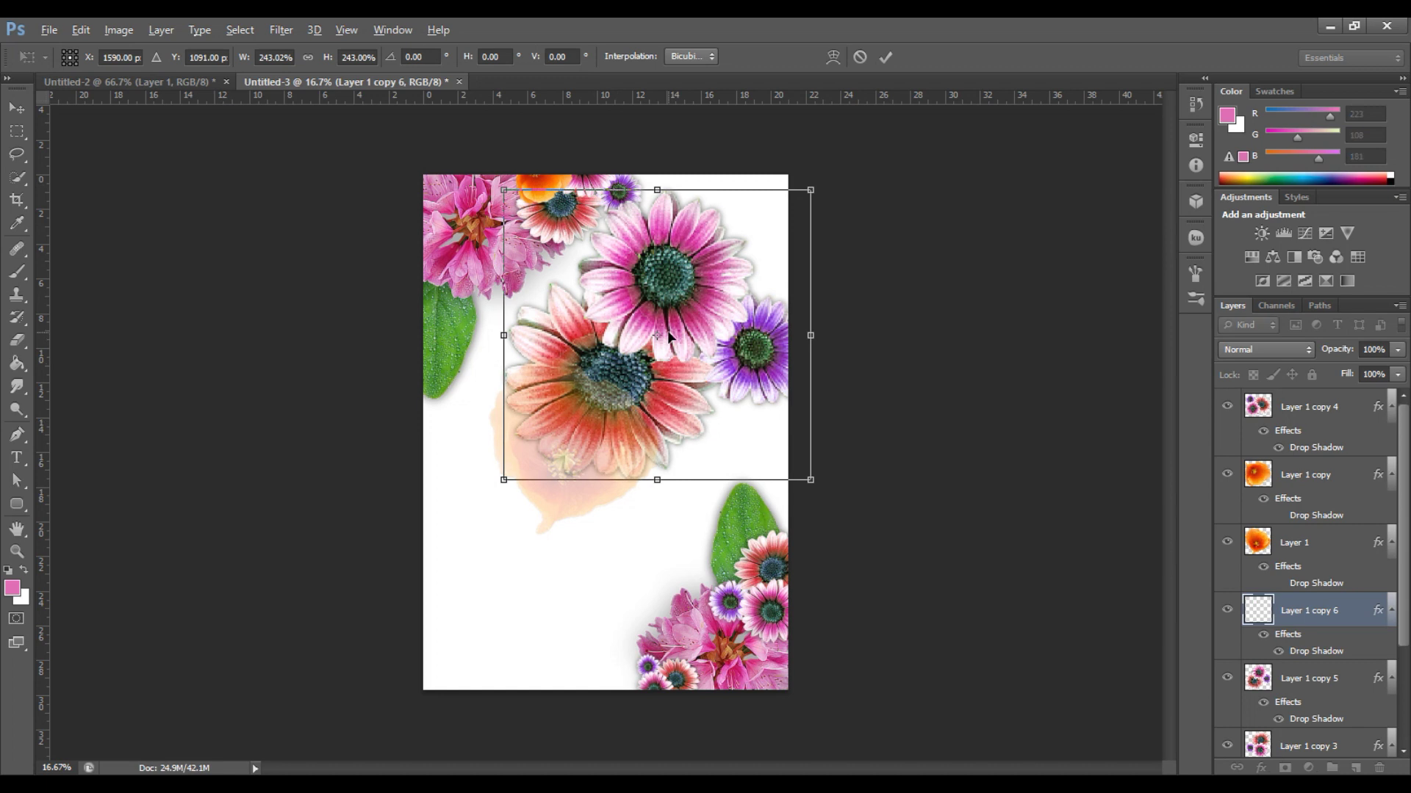
key(Return)
click(1398, 350)
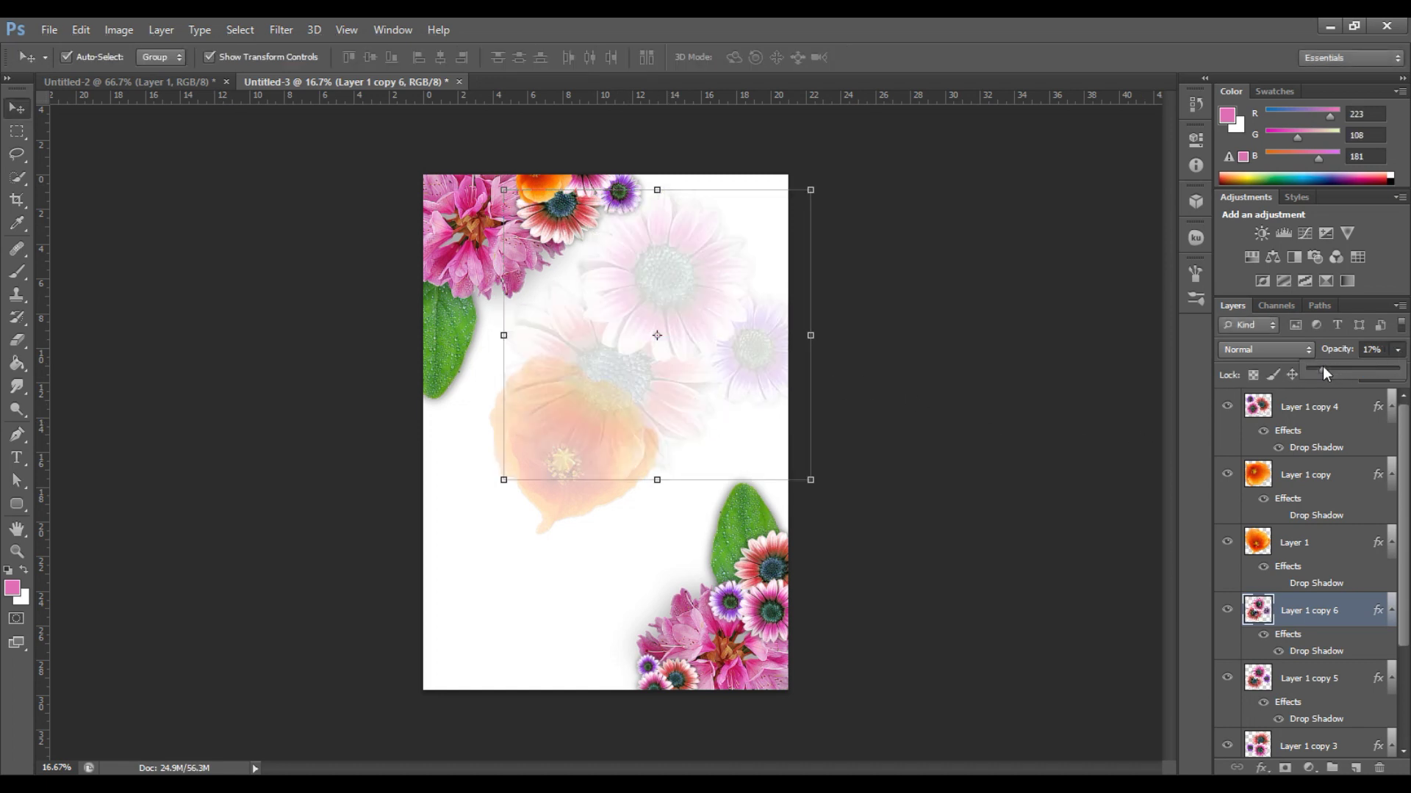
Shift the faded orange poppy and large faded daisies down and to the left.
click(954, 478)
drag(595, 474, 556, 580)
drag(653, 383, 646, 427)
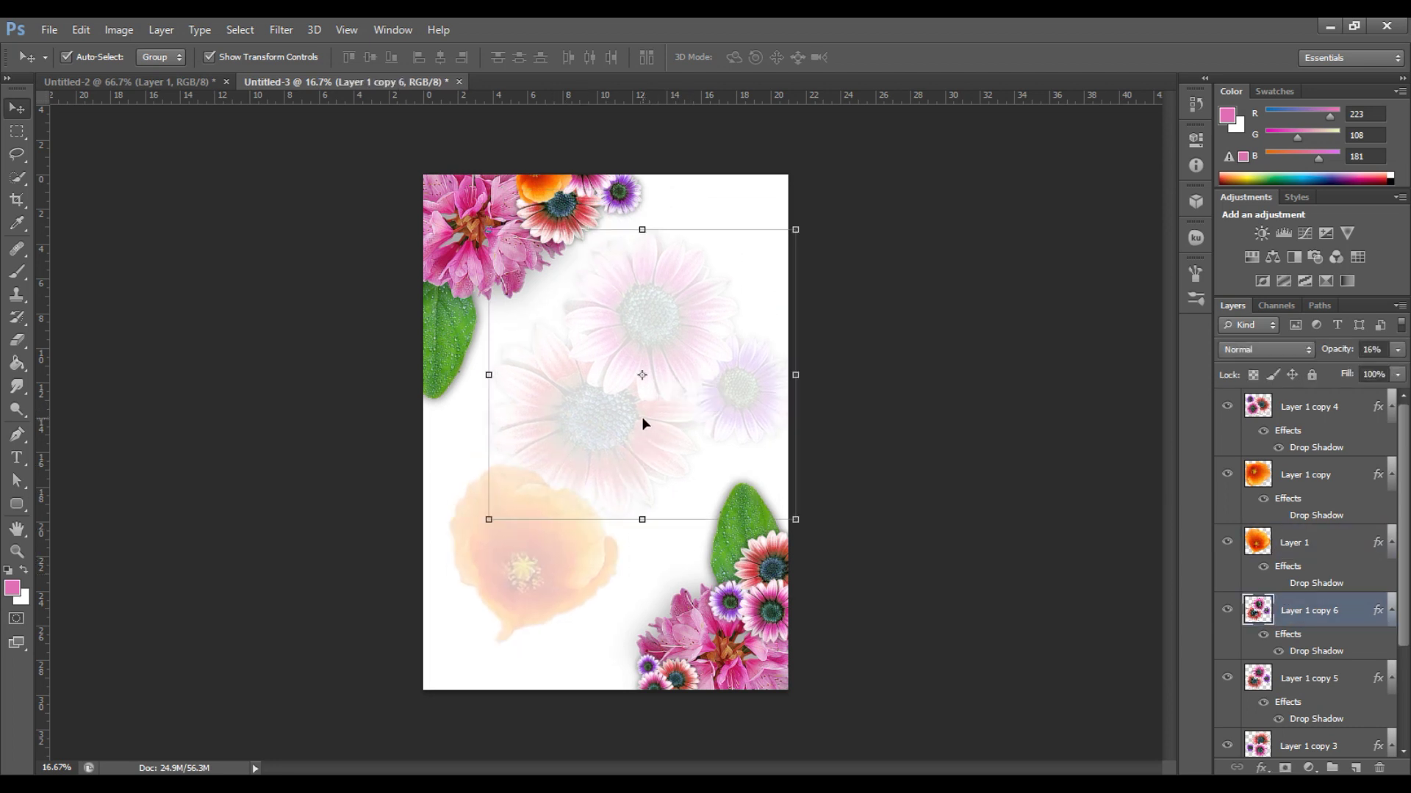
drag(643, 420, 639, 419)
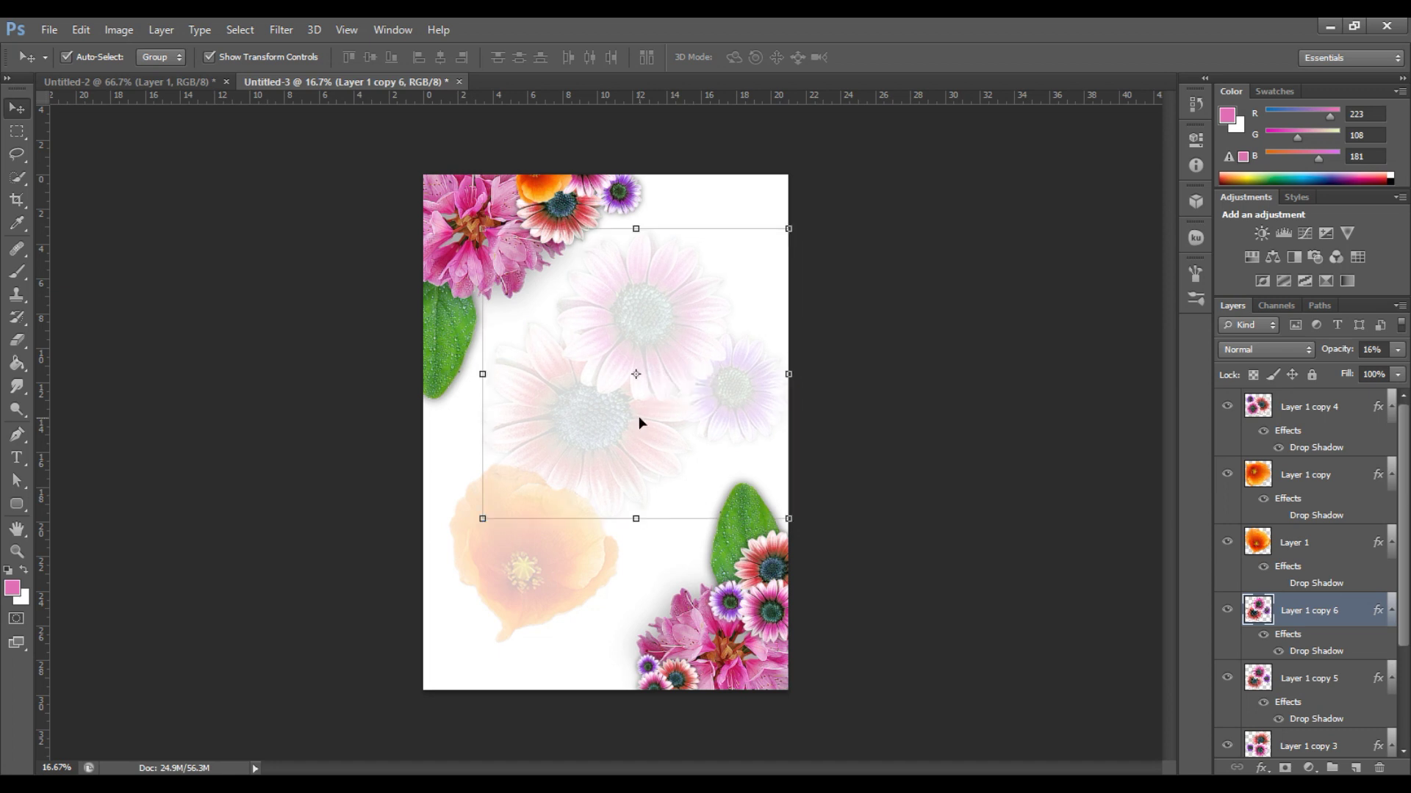
click(890, 397)
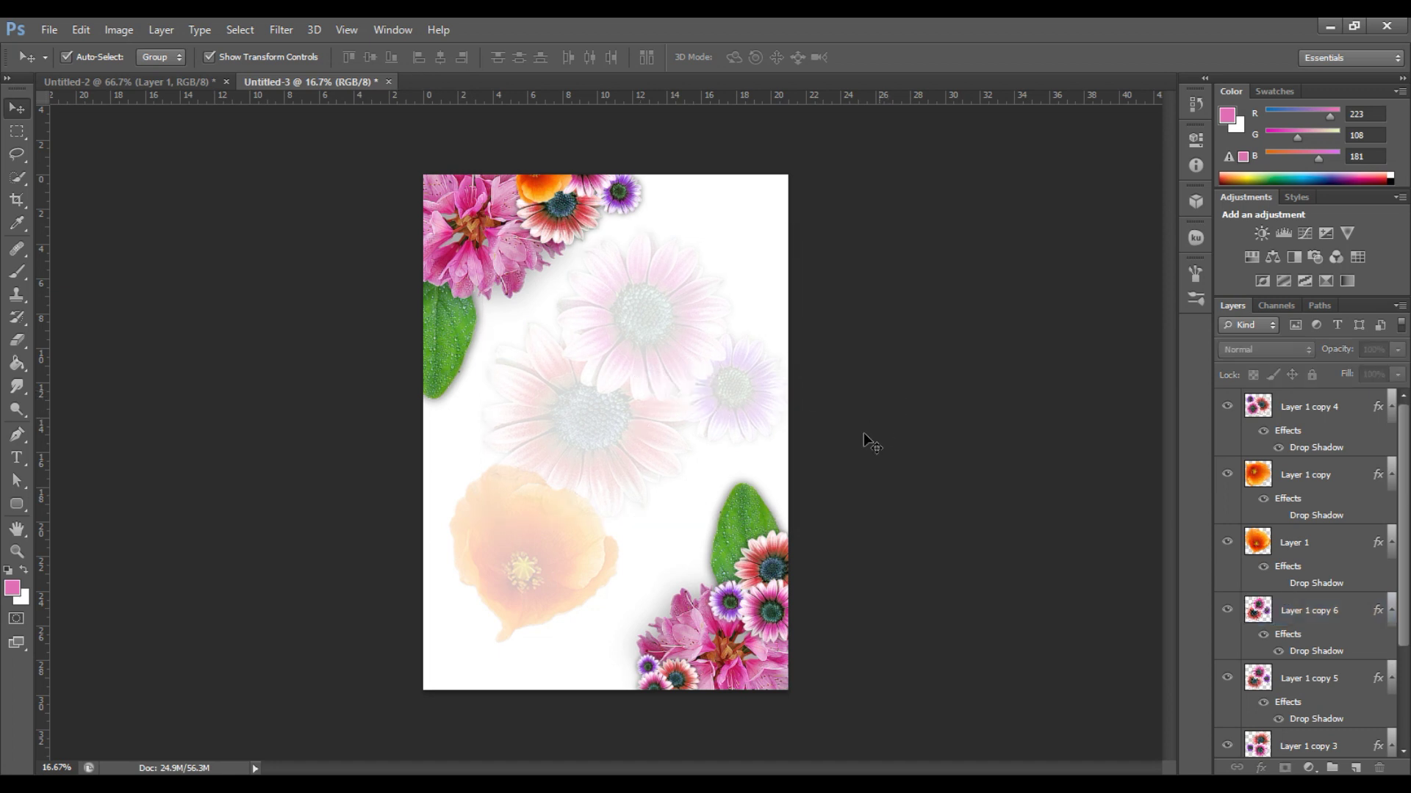
Duplicate the faded poppy into the top-right corner, tilted and scaled to about 234%.
drag(529, 576, 592, 609)
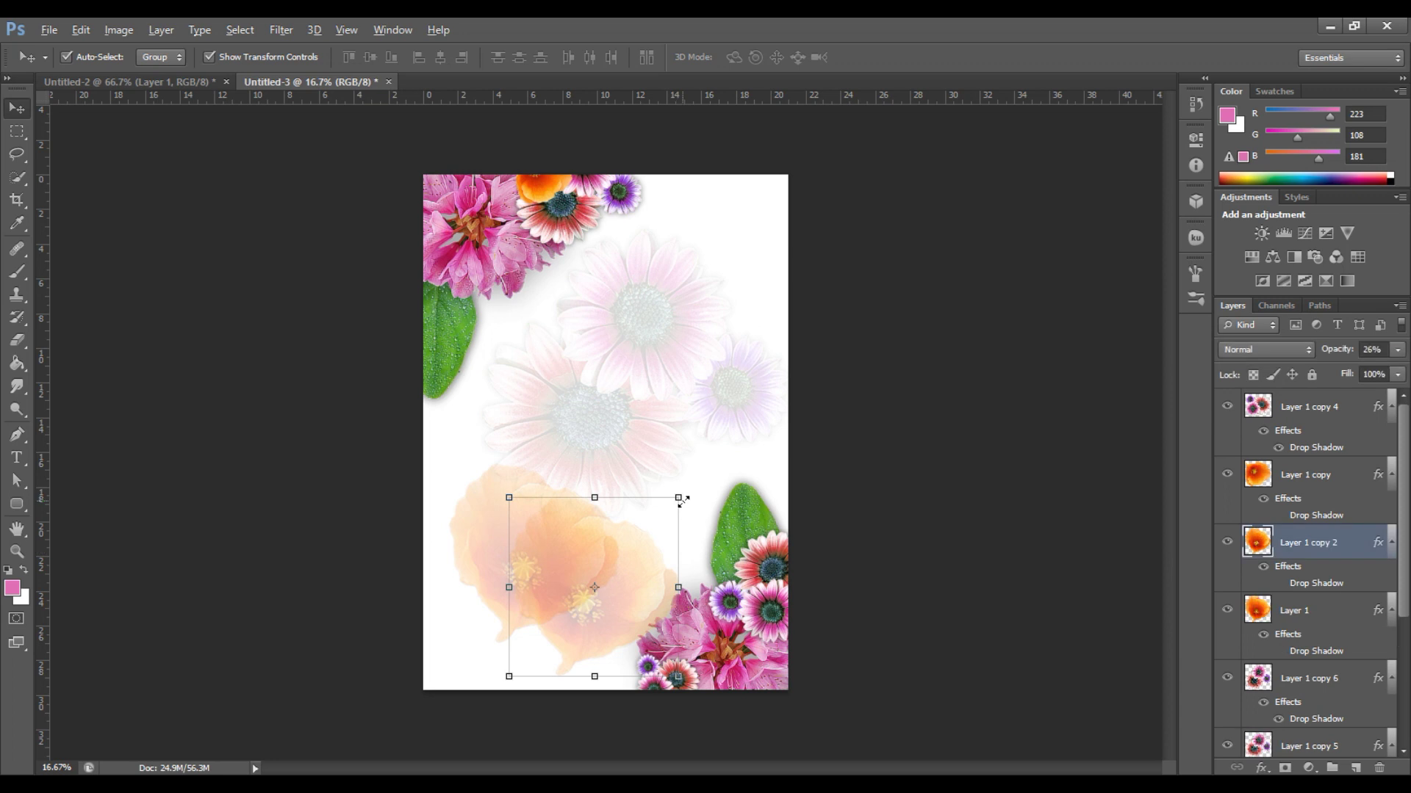
key(ctrl+t)
mouse_move(638, 557)
mouse_down()
mouse_move(619, 559)
mouse_move(651, 573)
mouse_up()
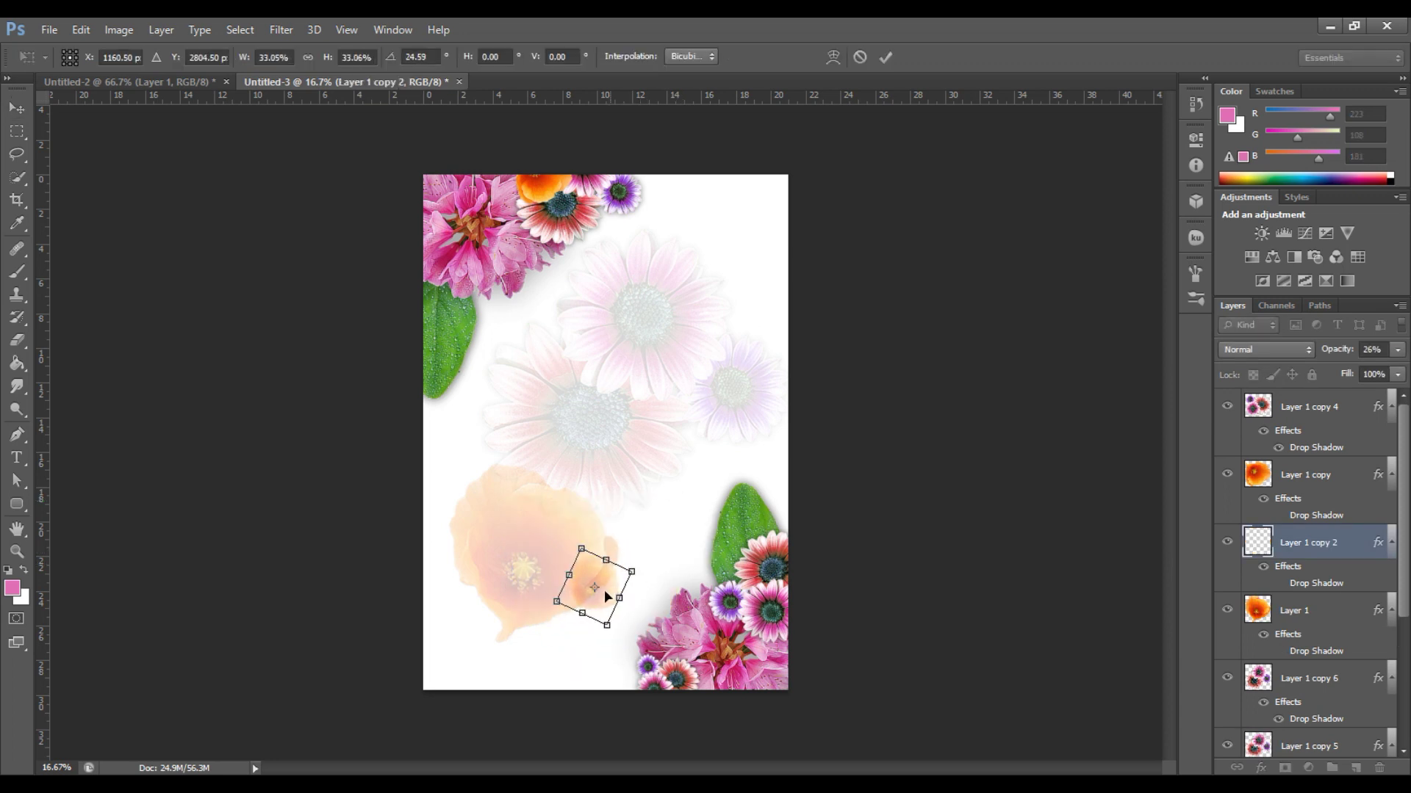
drag(609, 617, 754, 251)
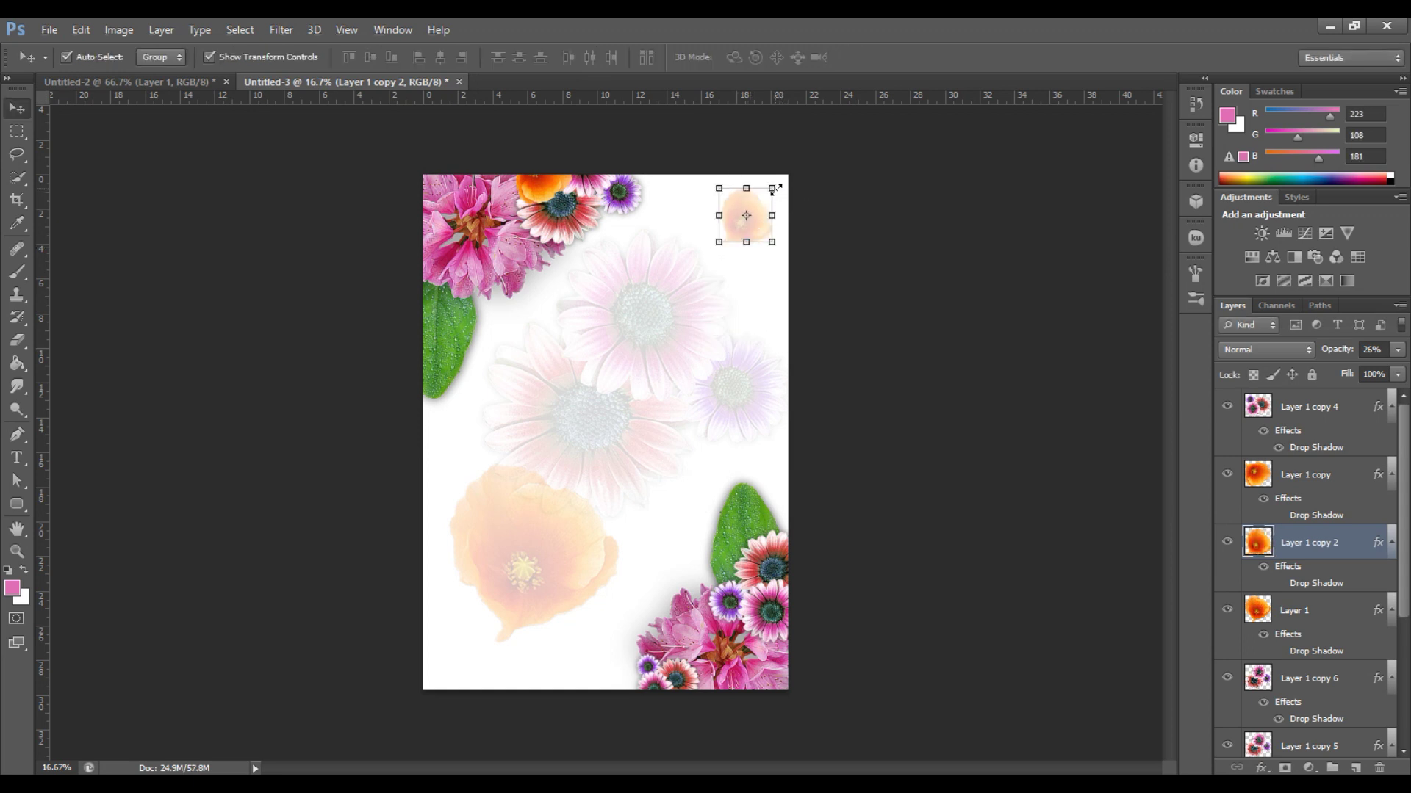
drag(772, 188, 808, 149)
key(Return)
drag(766, 216, 735, 246)
click(1398, 349)
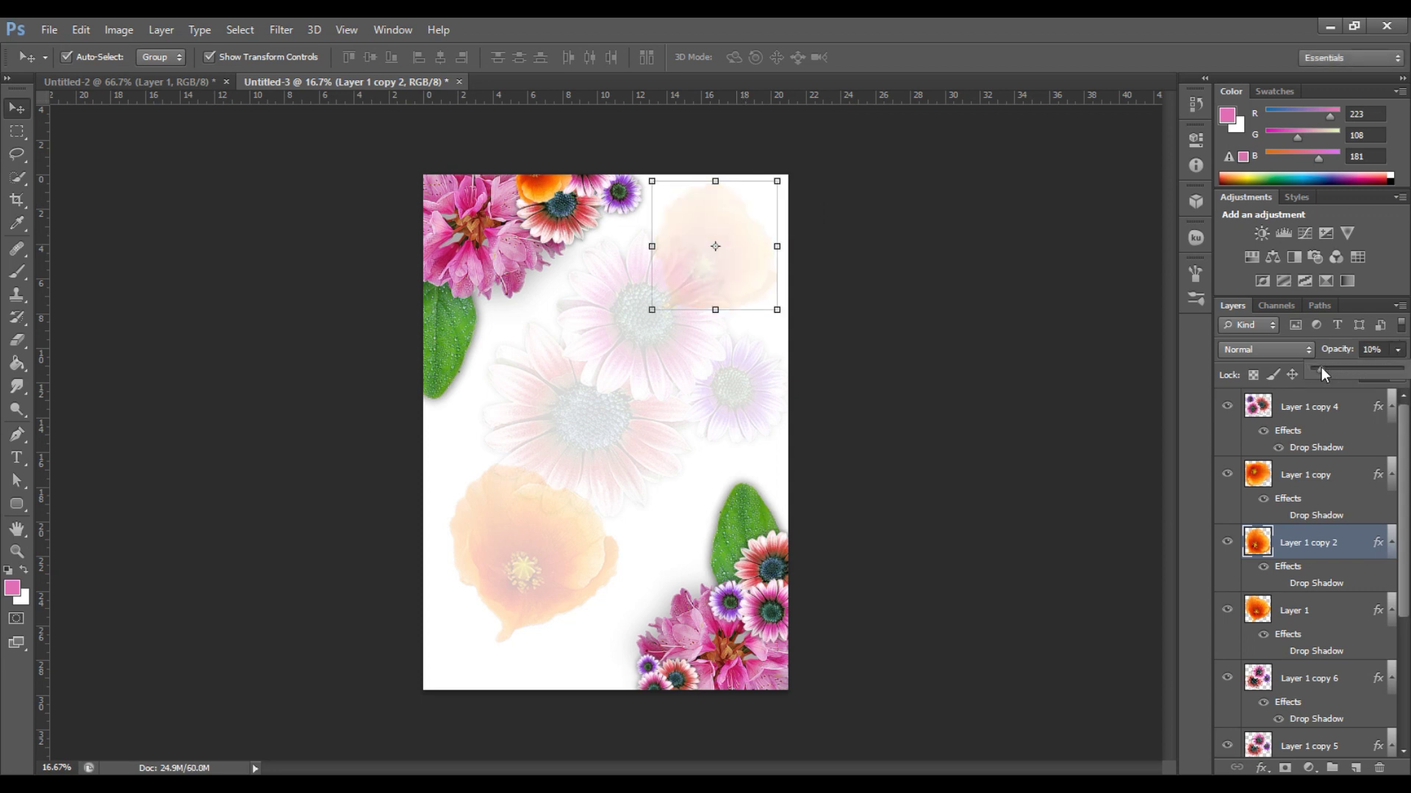
click(1023, 409)
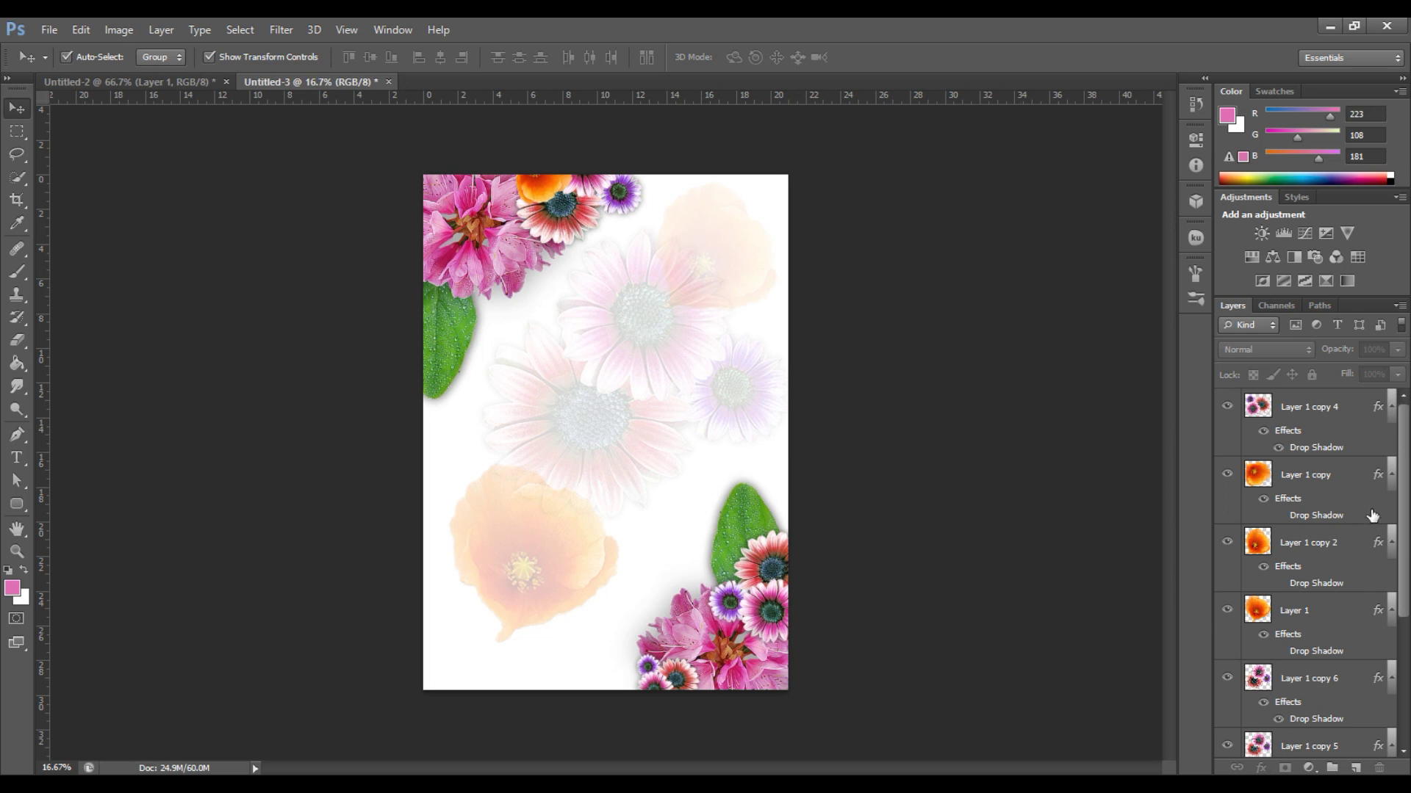
Move the faded daisies and the lower faded poppy slightly down-left.
click(1310, 416)
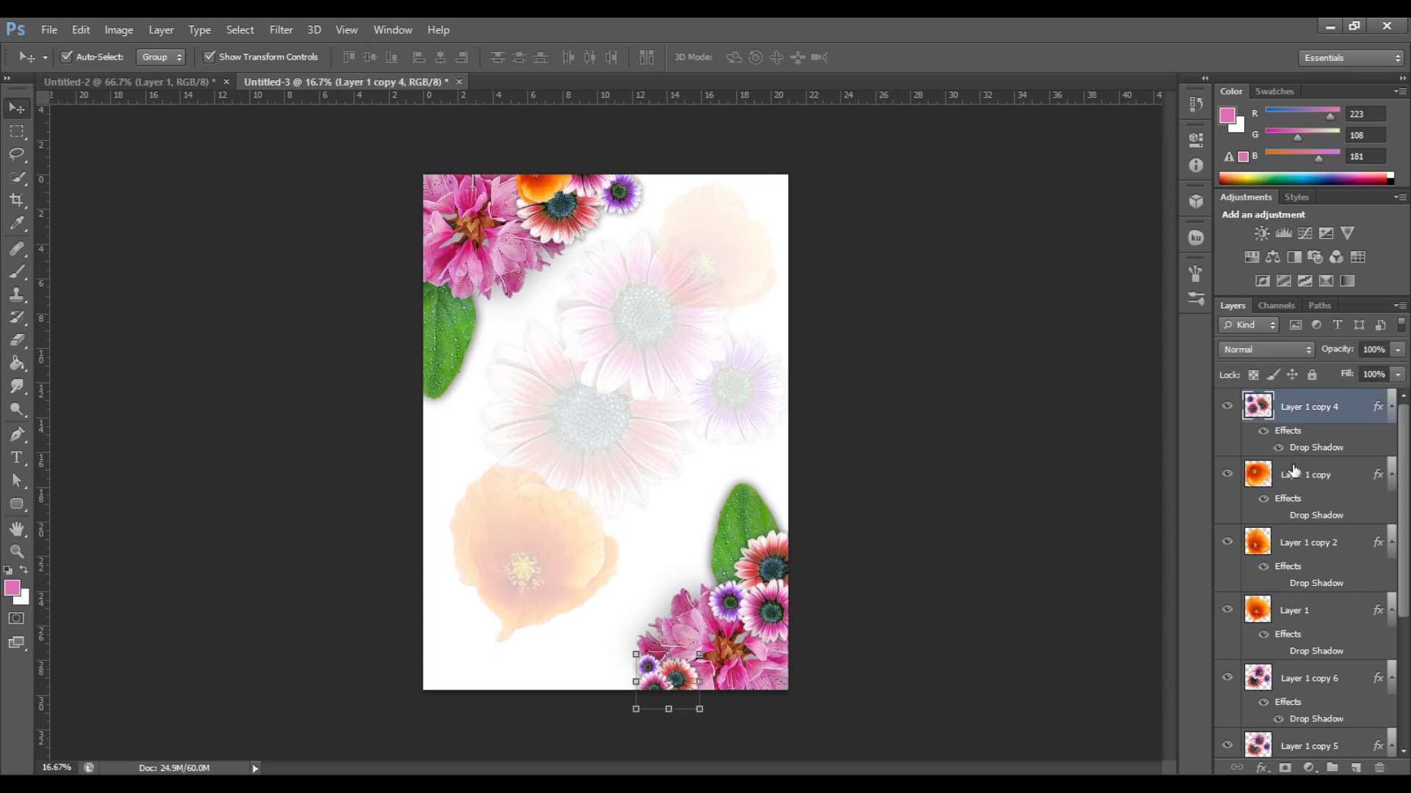
click(629, 334)
drag(630, 340, 616, 369)
drag(492, 598, 513, 589)
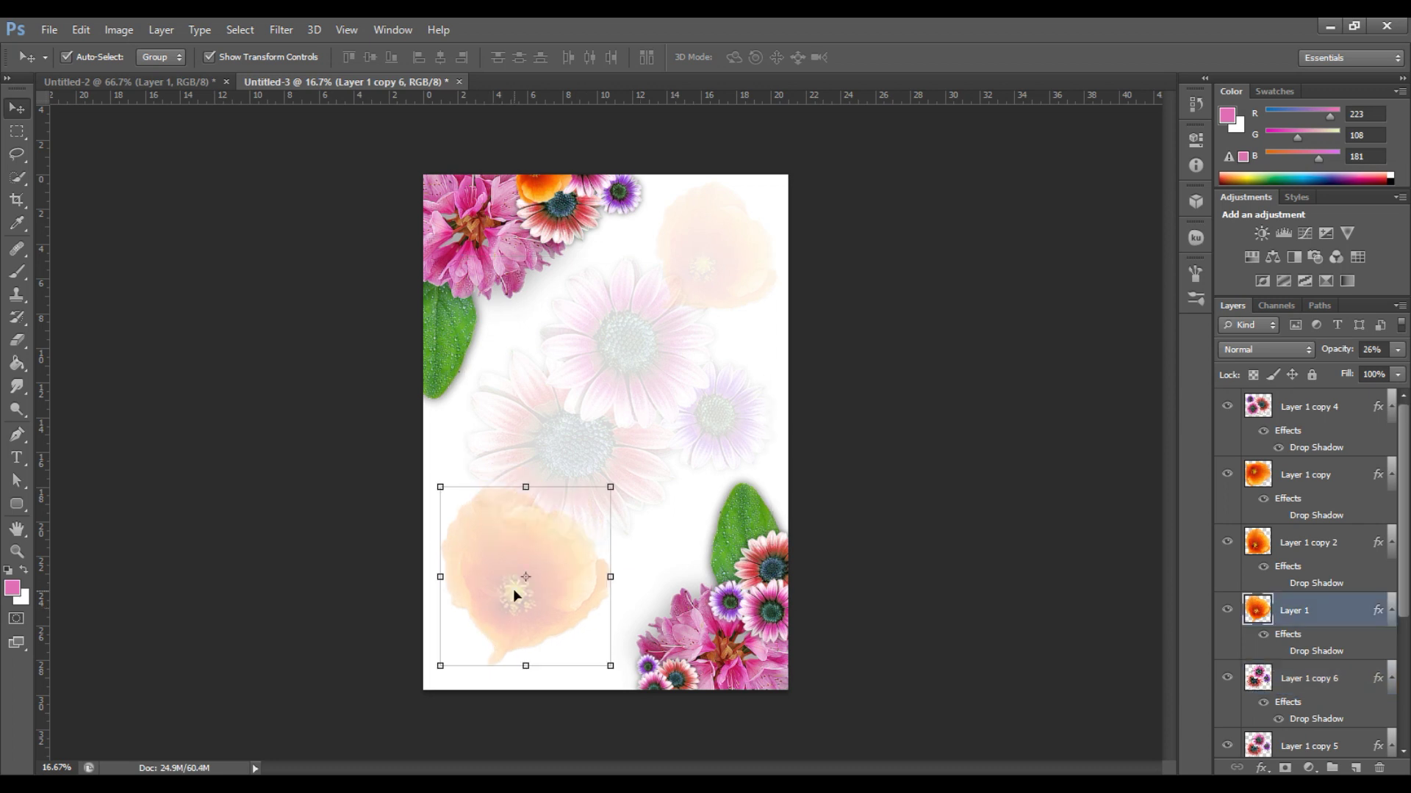
Set the background daisies and poppies to 11% opacity, then select the topmost flower layer.
shift+click(632, 400)
shift+click(729, 222)
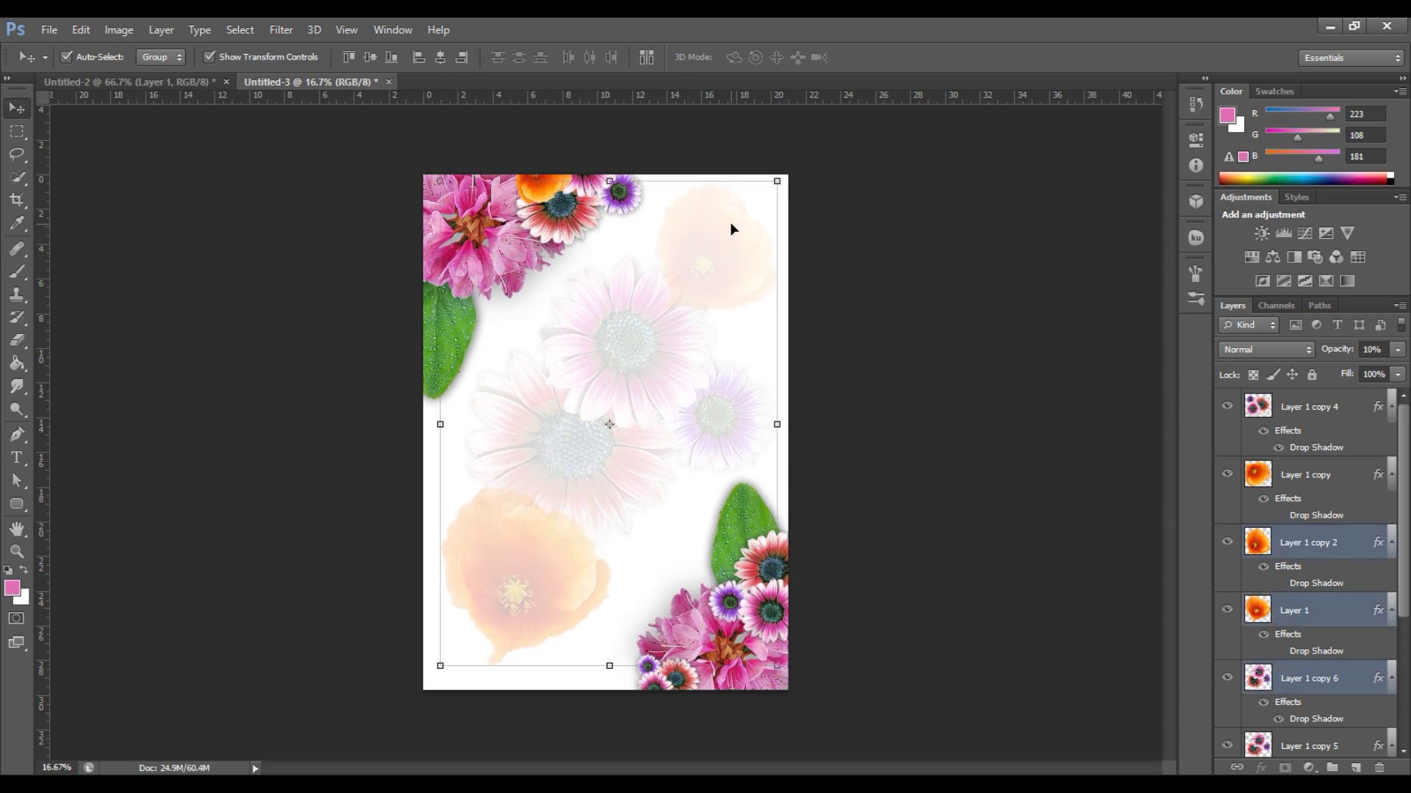
click(1398, 350)
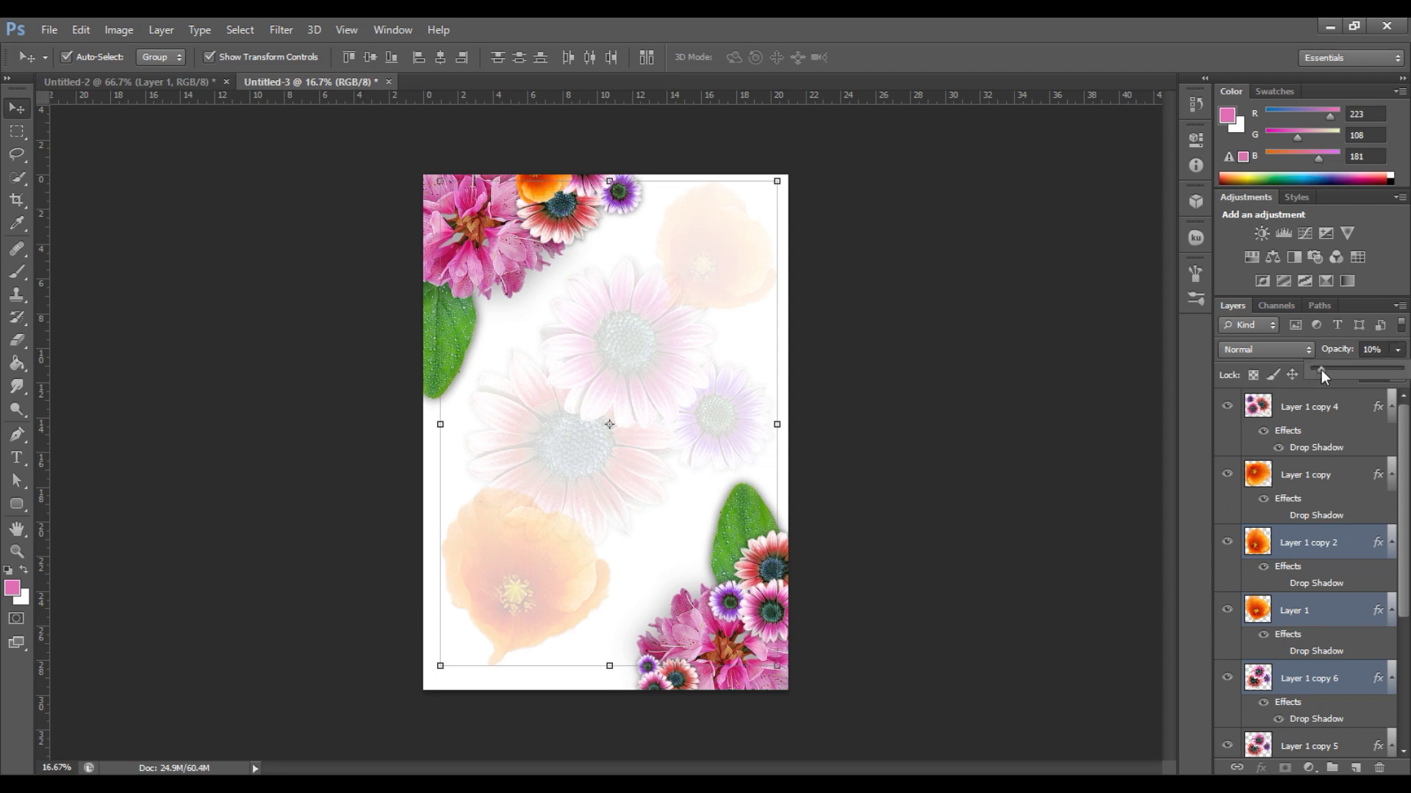
drag(1321, 369, 1317, 370)
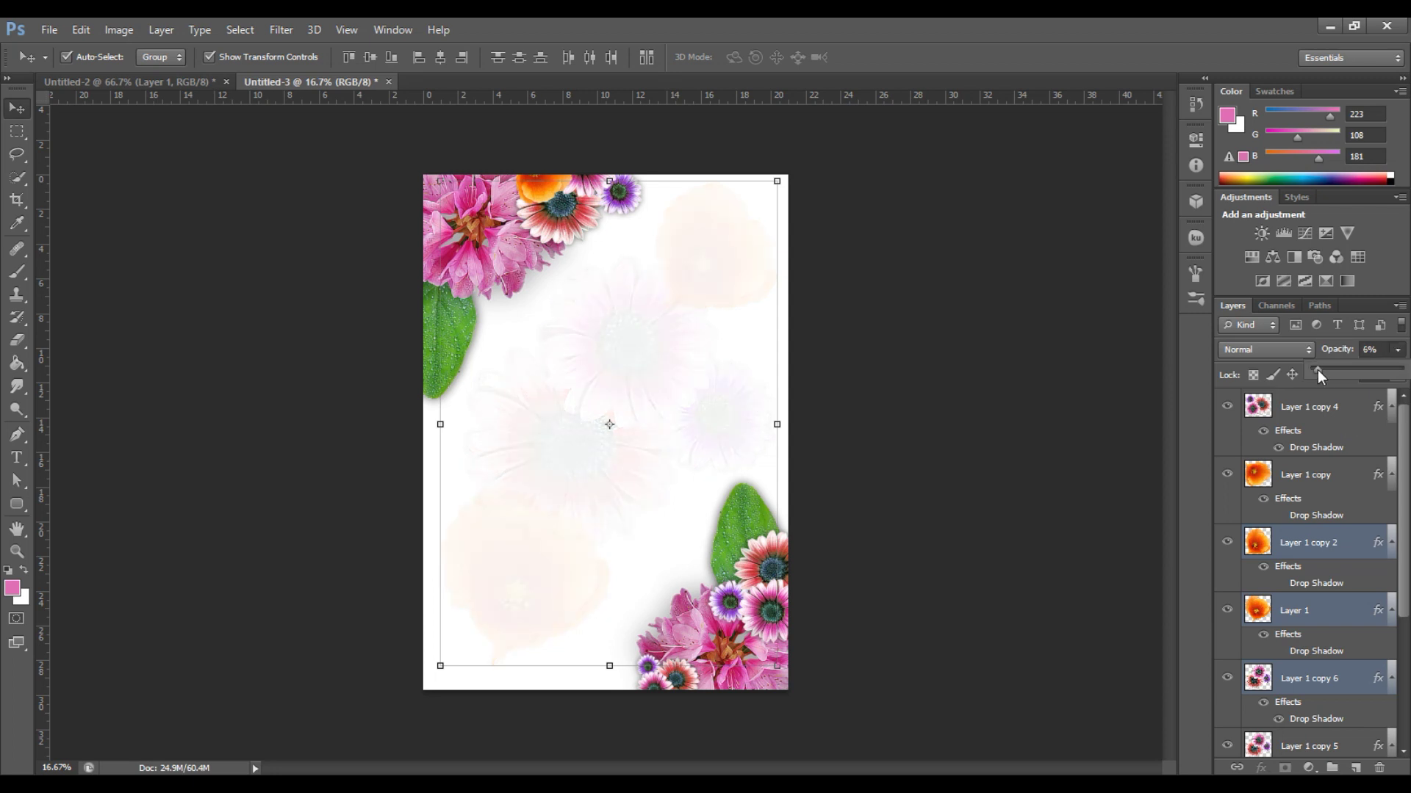
drag(1319, 369, 1321, 369)
click(1103, 430)
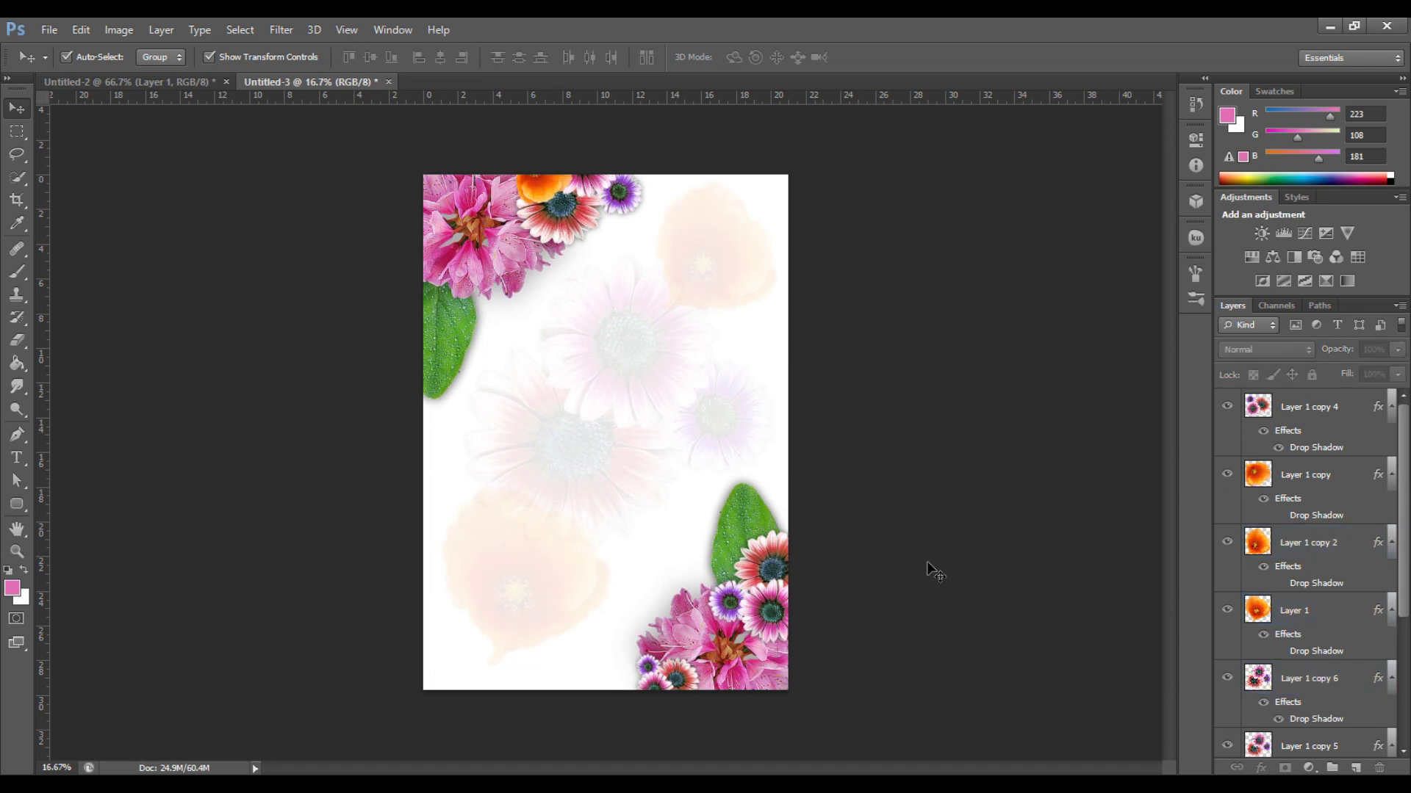
click(1352, 409)
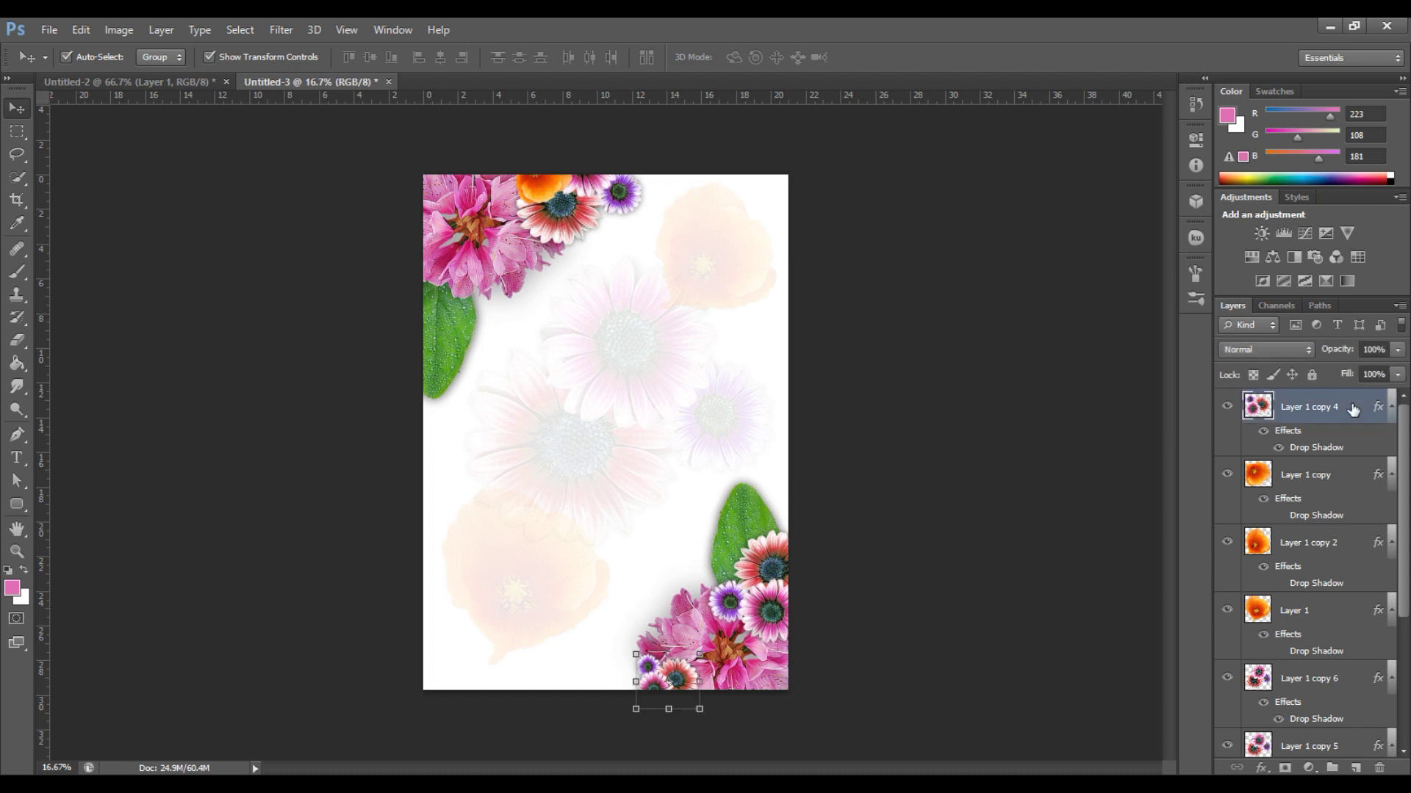
Select every flower layer and merge them with Ctrl+E into Layer 1 copy 4.
scroll(1407, 426, down, 5)
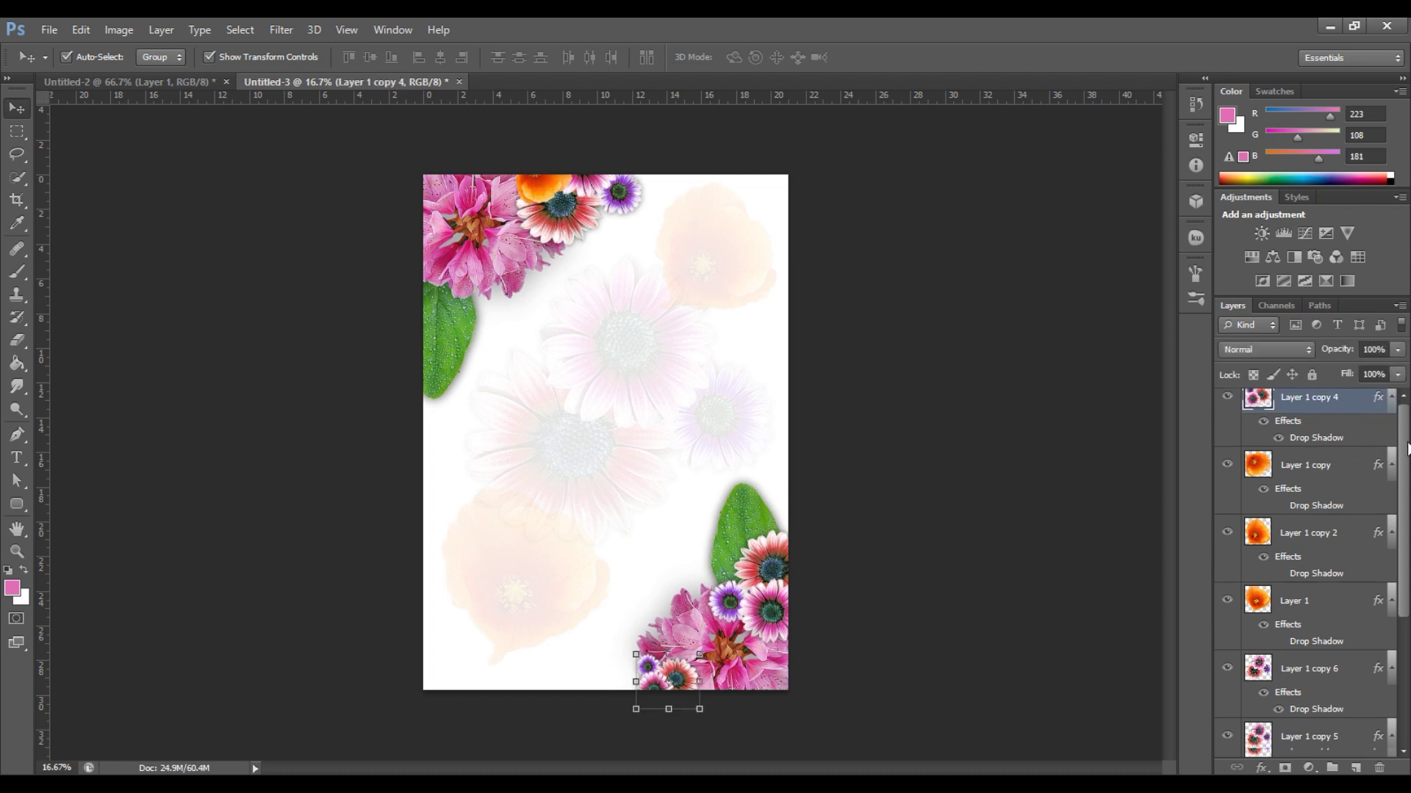
shift+click(1313, 714)
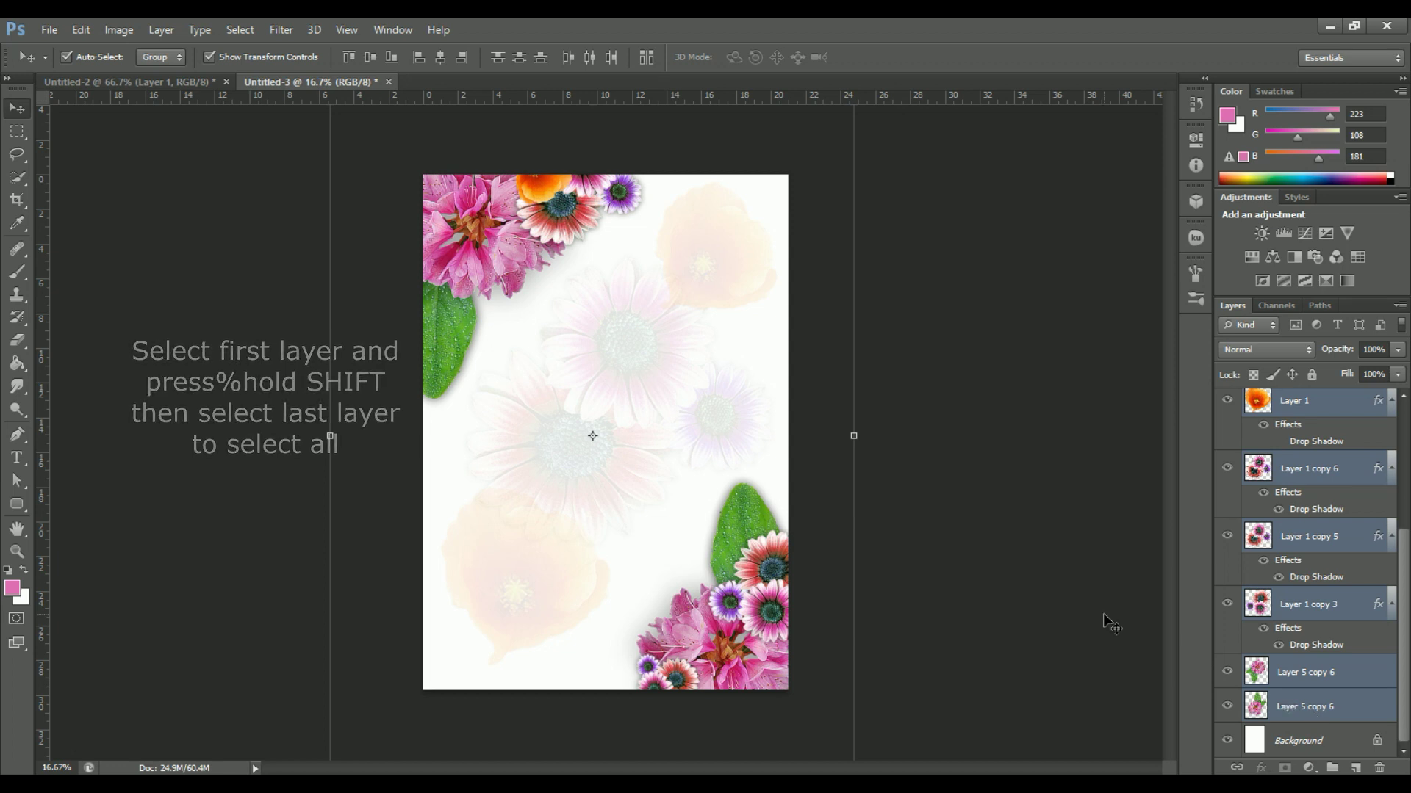
key(ctrl+e)
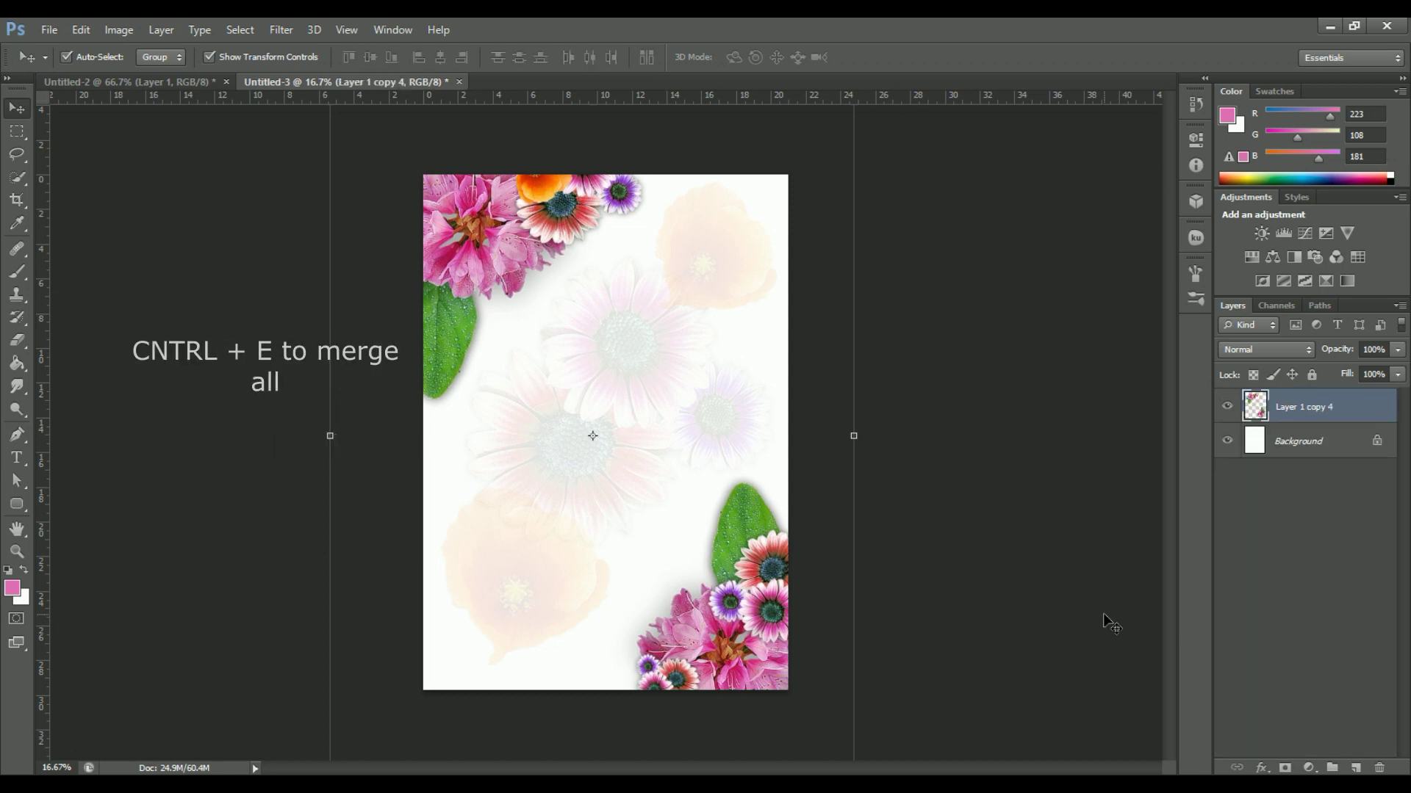
click(1010, 513)
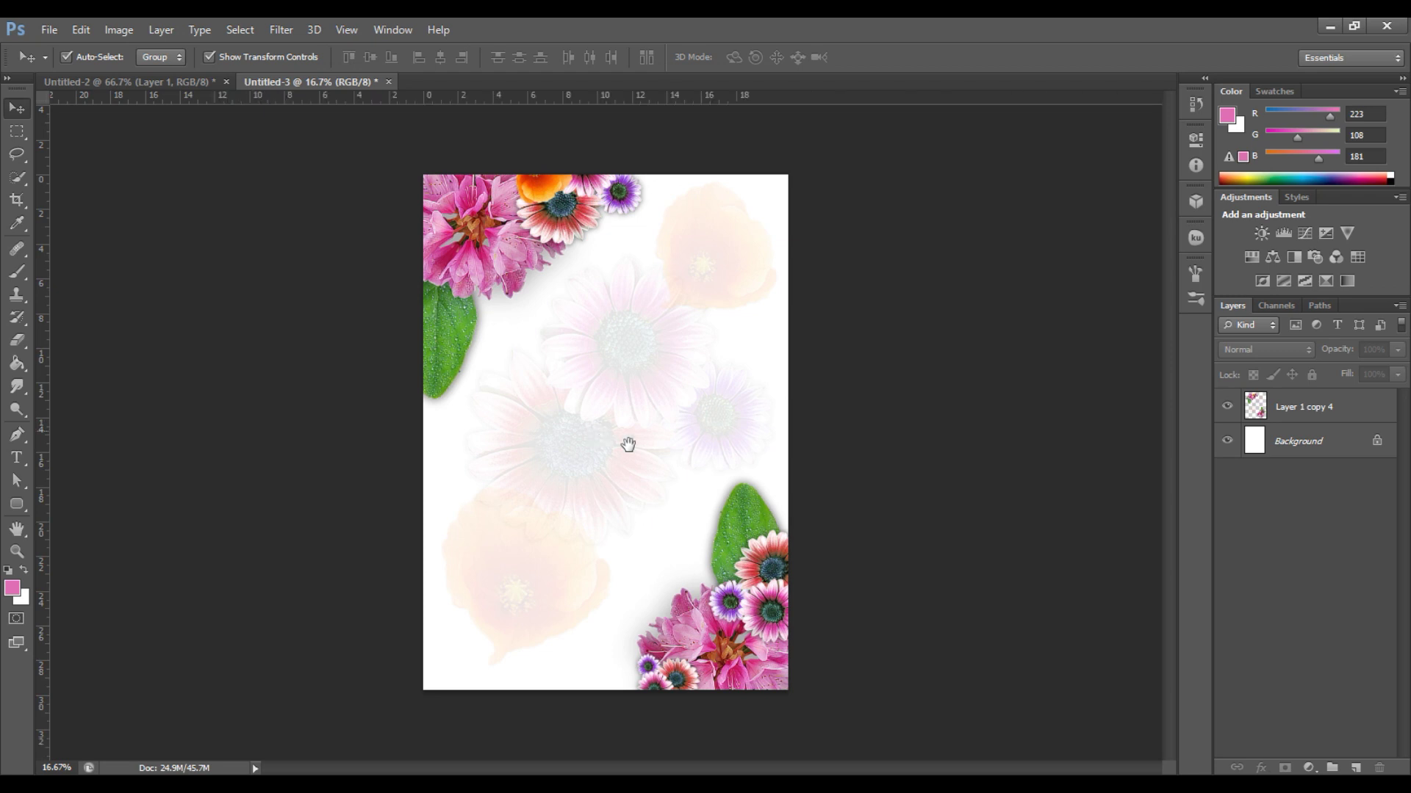
click(1314, 413)
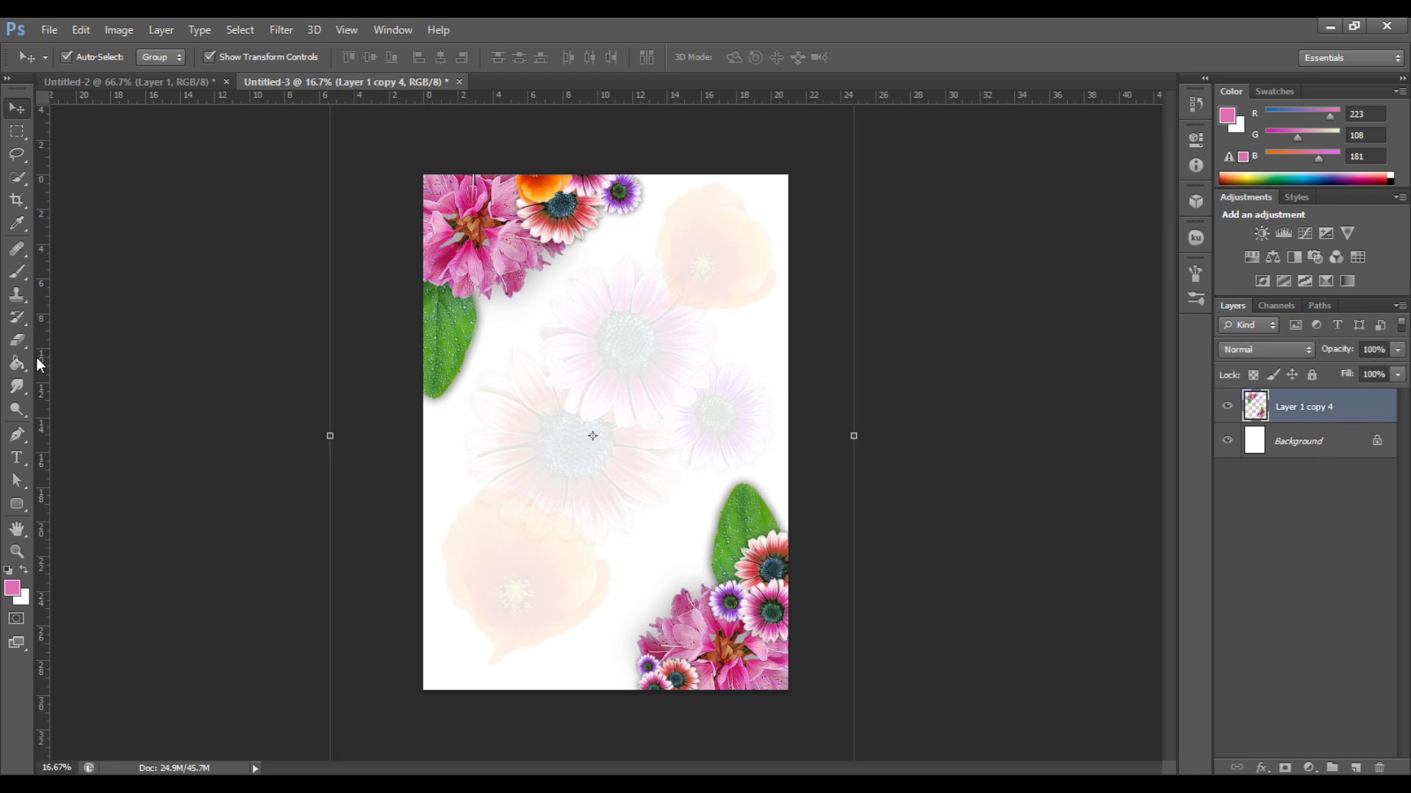
click(174, 434)
Type the title 'Wedding invitation' above the page centre and enlarge it slightly.
click(16, 458)
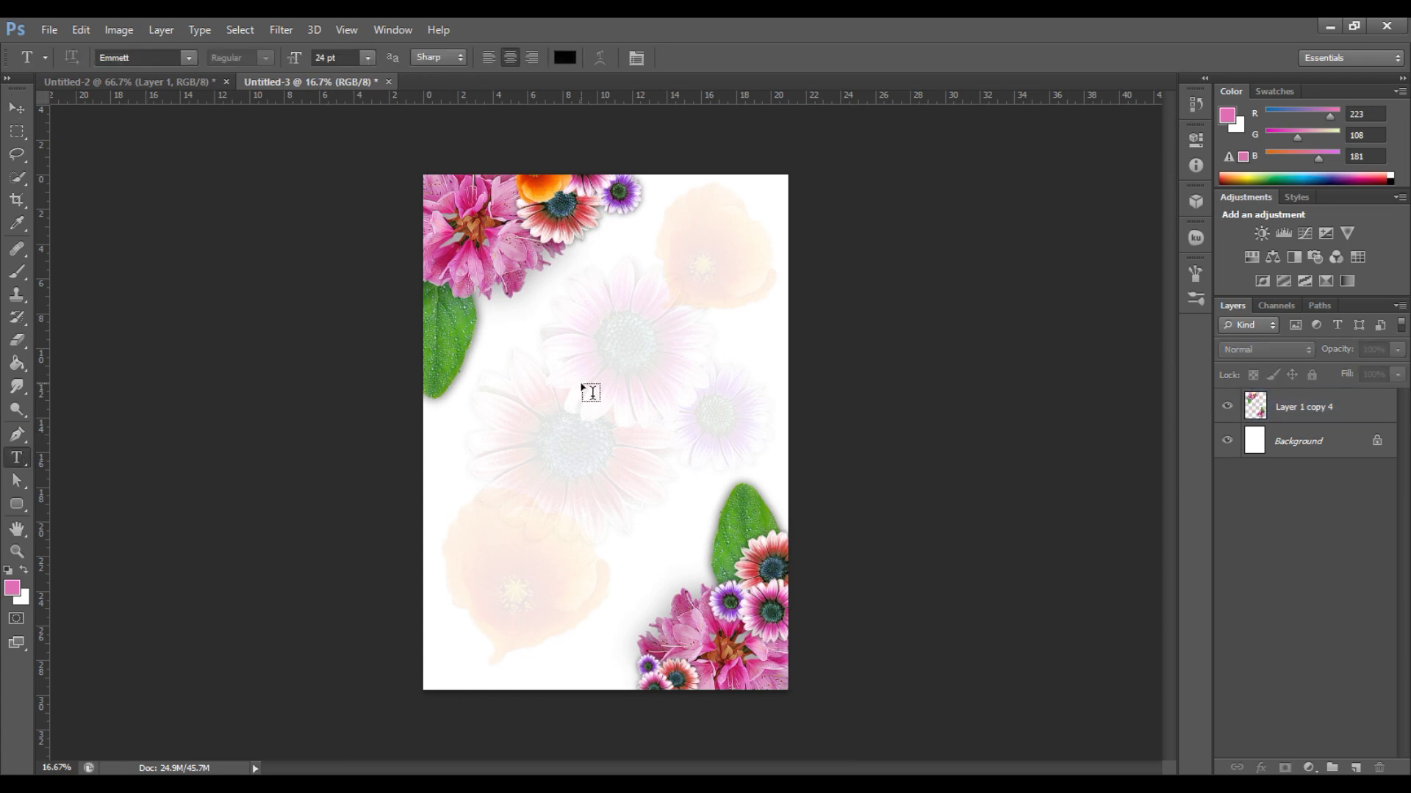
click(582, 381)
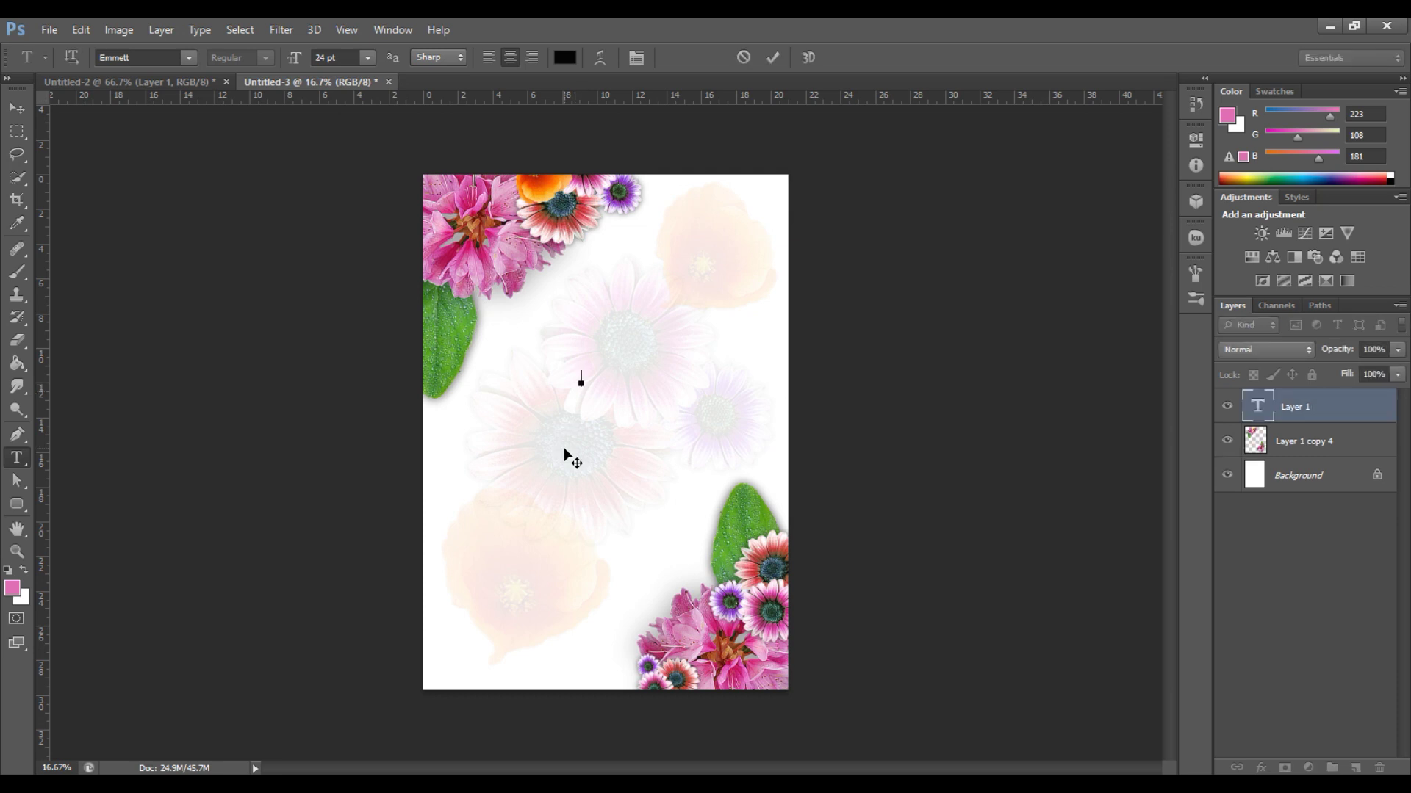
text(Wedding invitation)
click(16, 108)
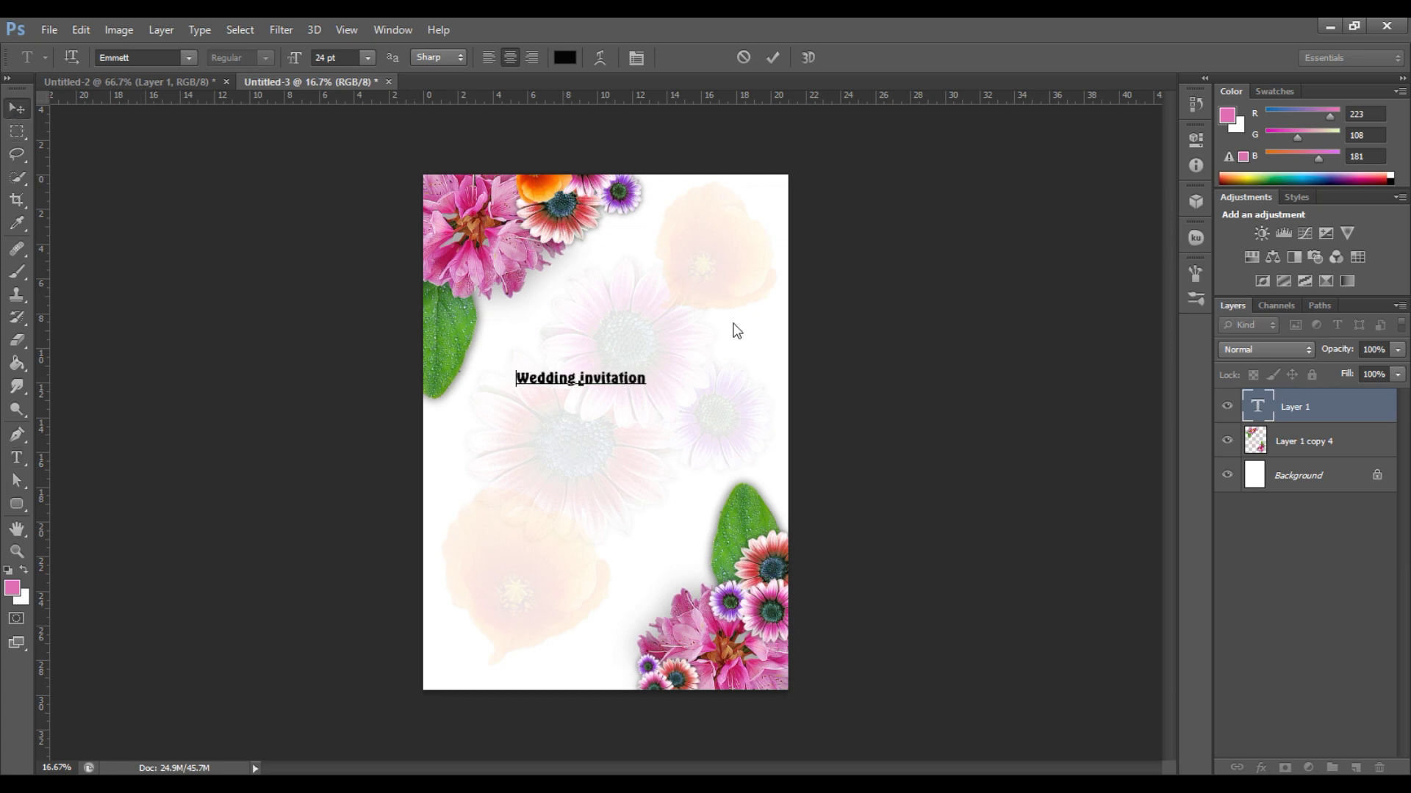
key(ctrl+Return)
key(v)
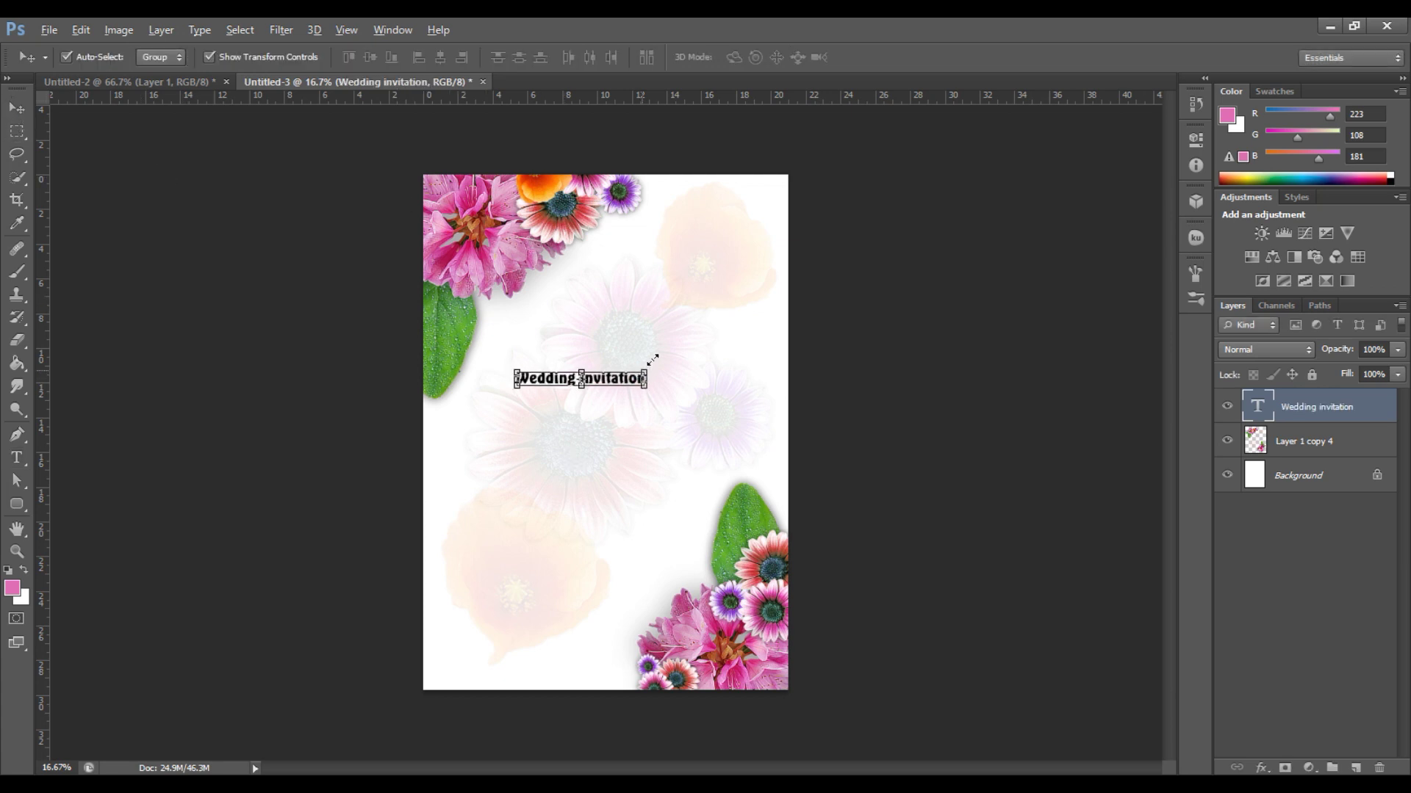
drag(653, 360, 678, 330)
drag(639, 379, 668, 368)
key(Return)
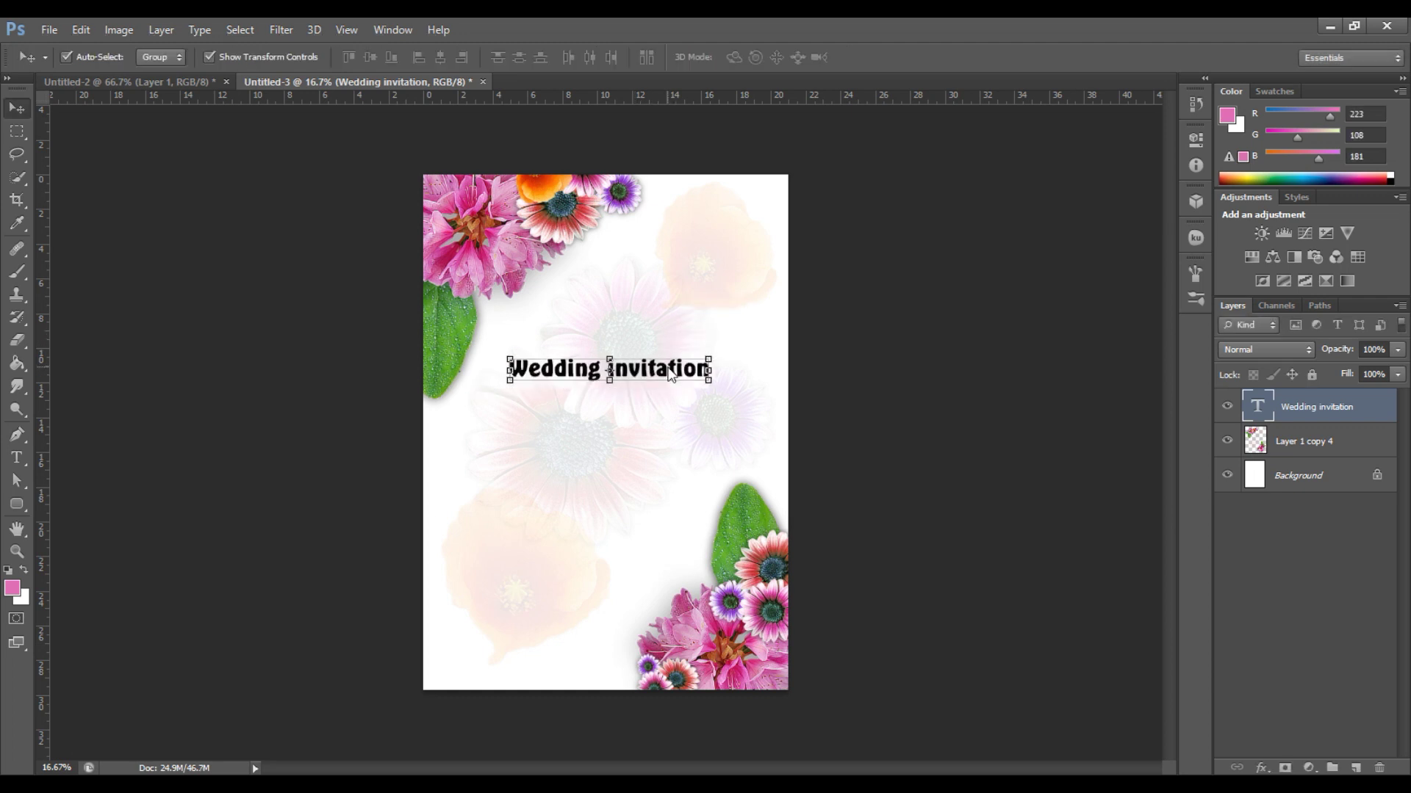
Change the title font to English157 BT and scale it to about 166%.
double_click(1259, 410)
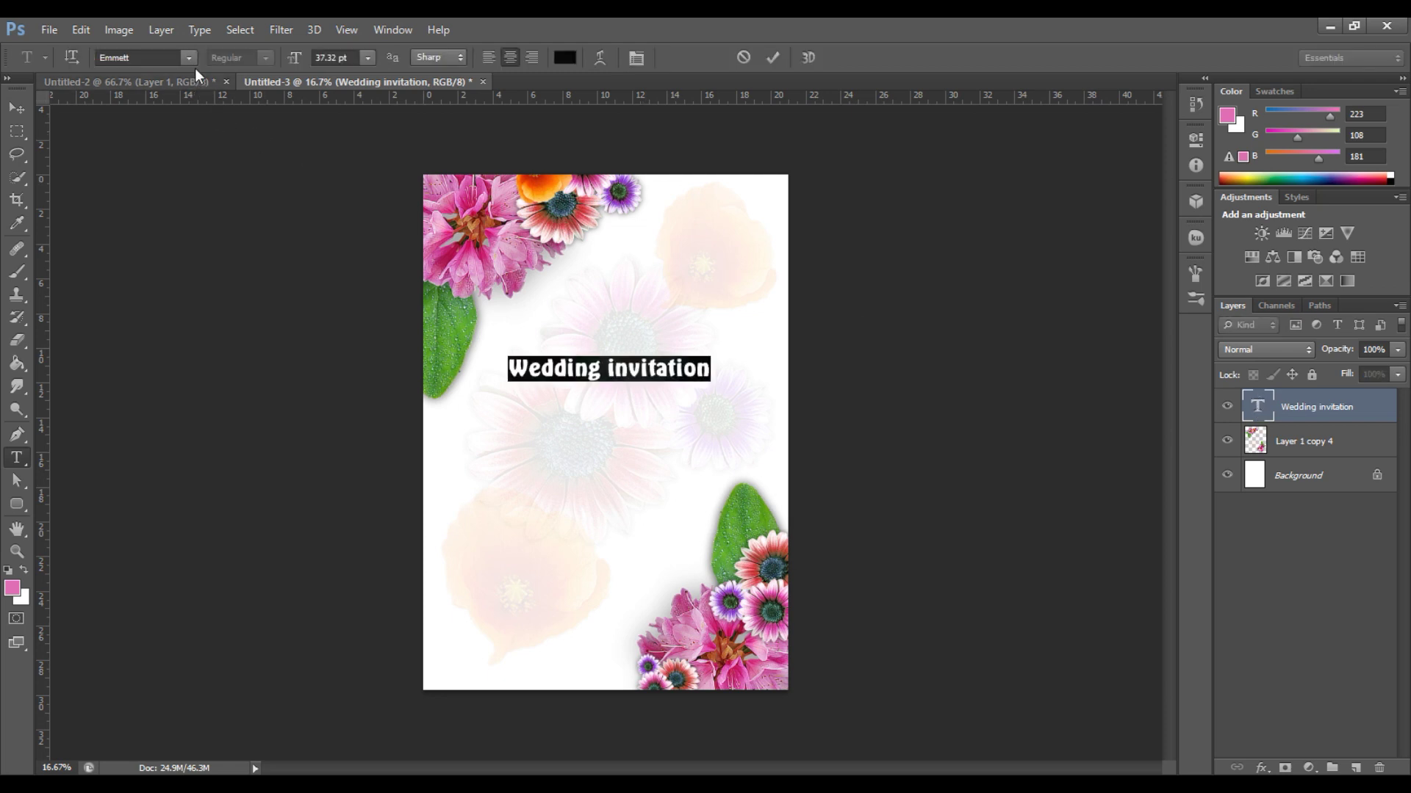
click(189, 57)
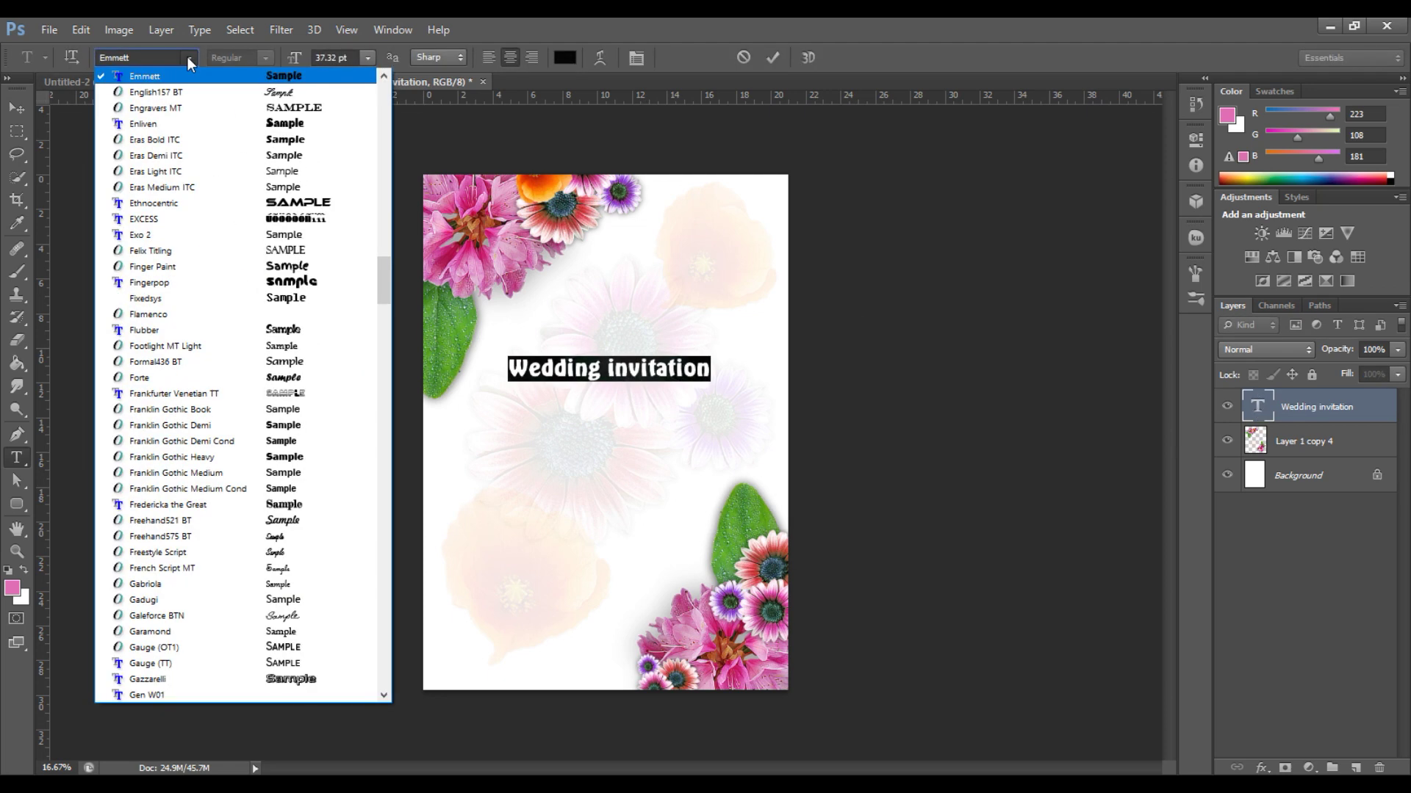
click(266, 94)
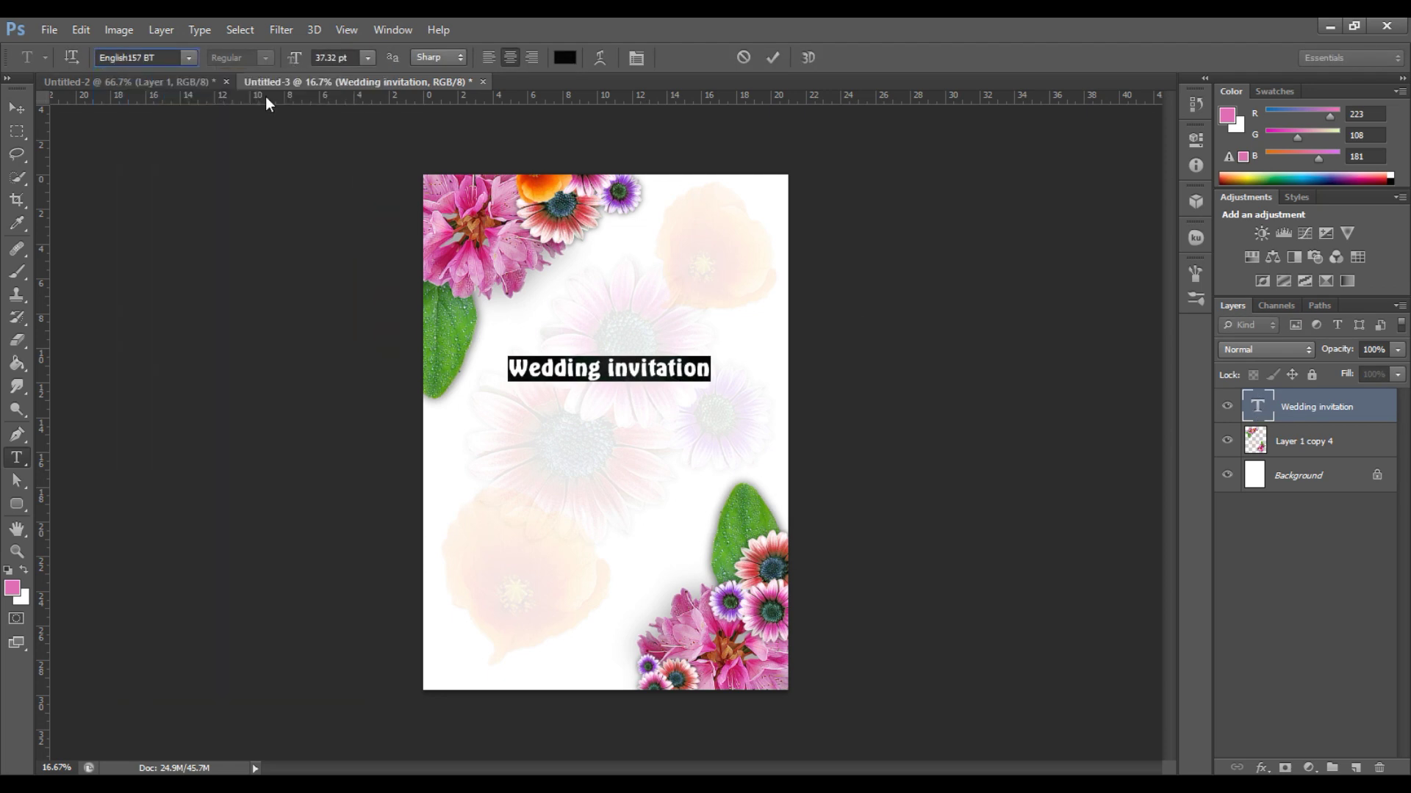
click(189, 57)
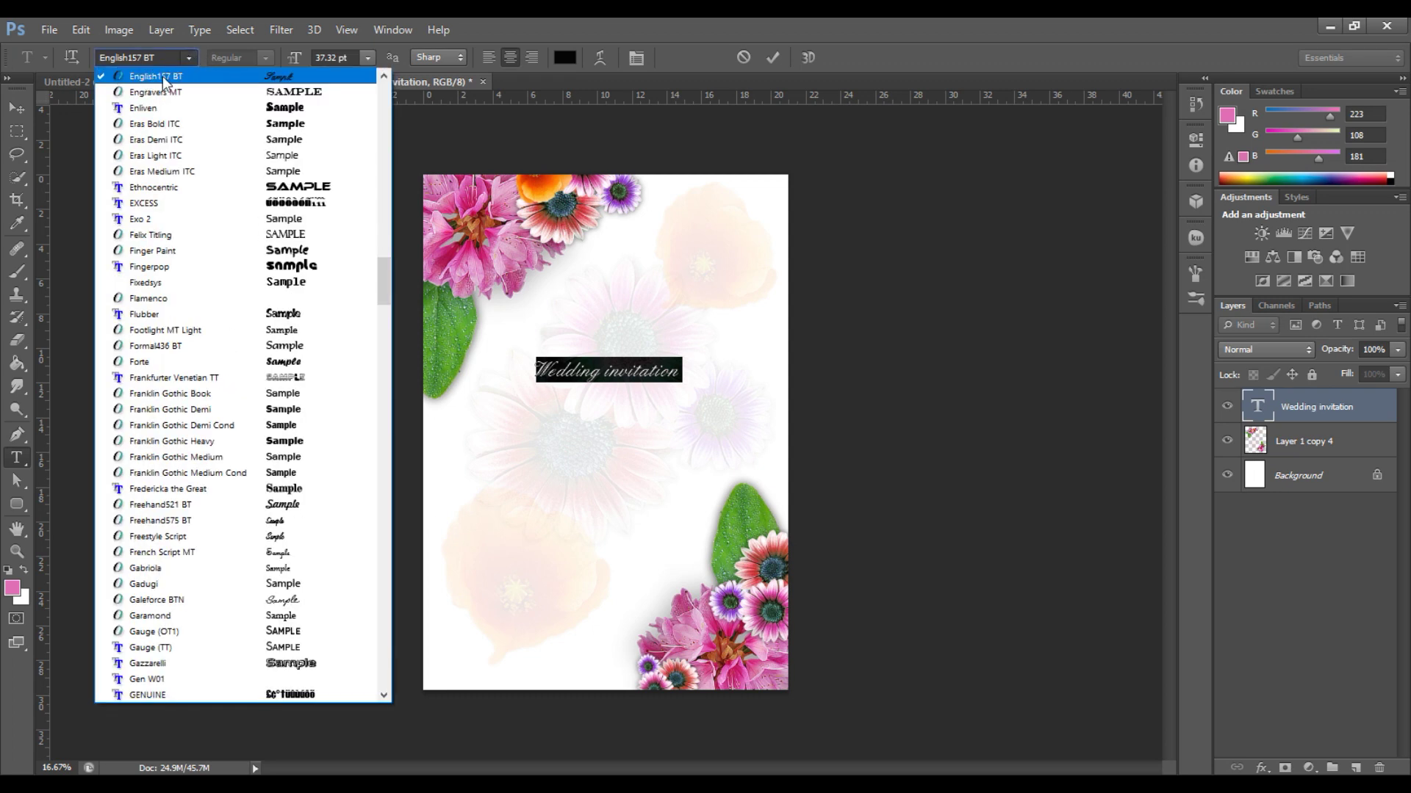
click(187, 57)
click(16, 109)
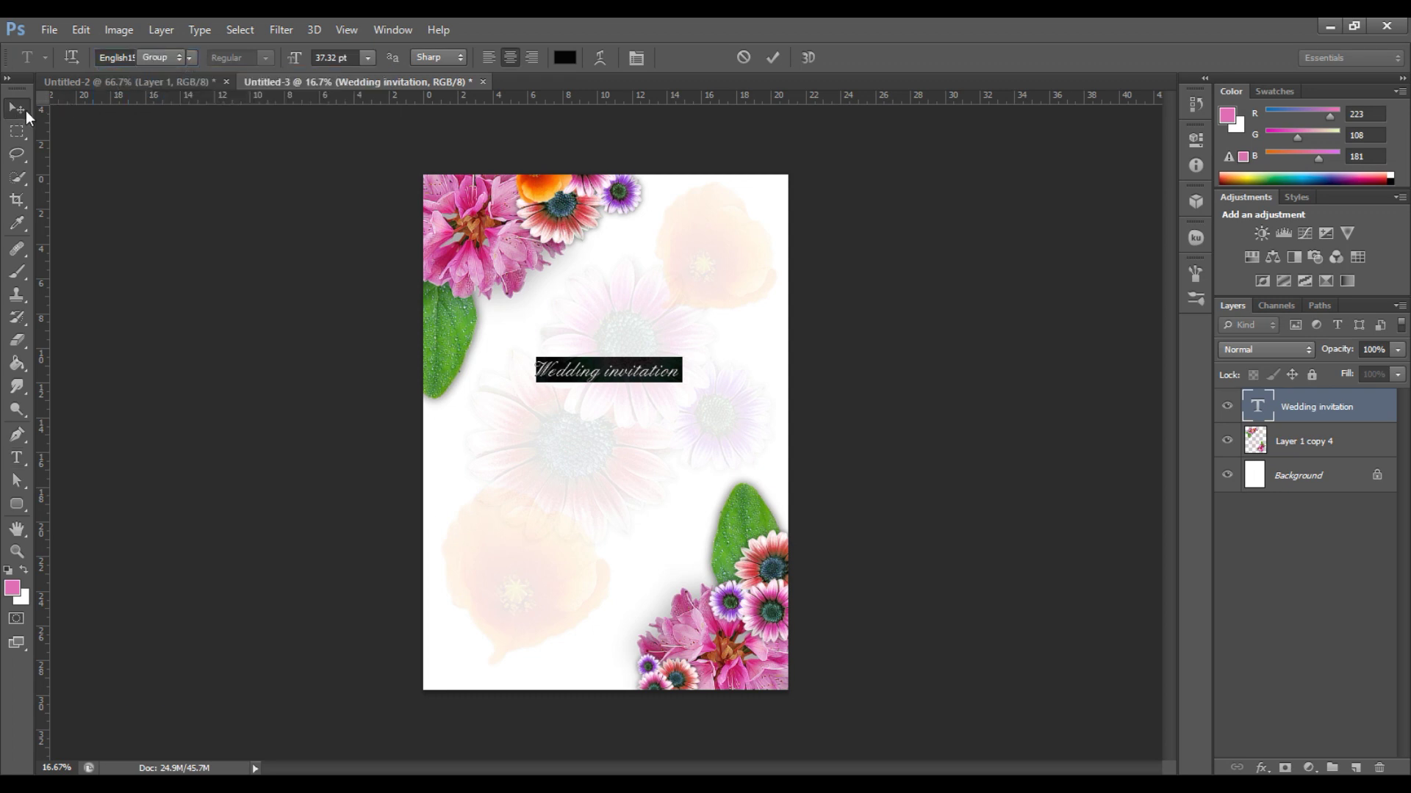
key(ctrl+t)
mouse_move(720, 338)
mouse_down()
mouse_move(743, 324)
mouse_move(728, 330)
mouse_up()
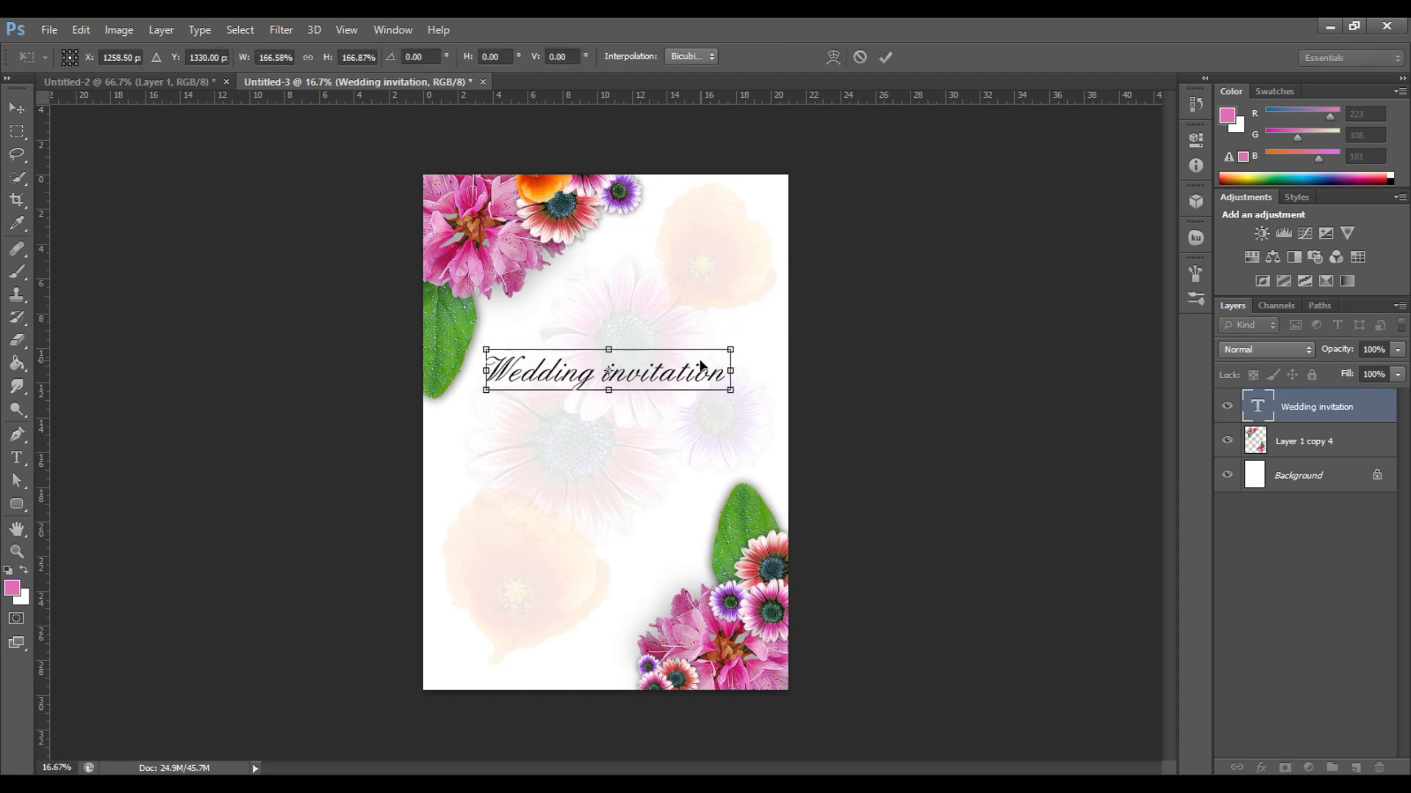
key(Return)
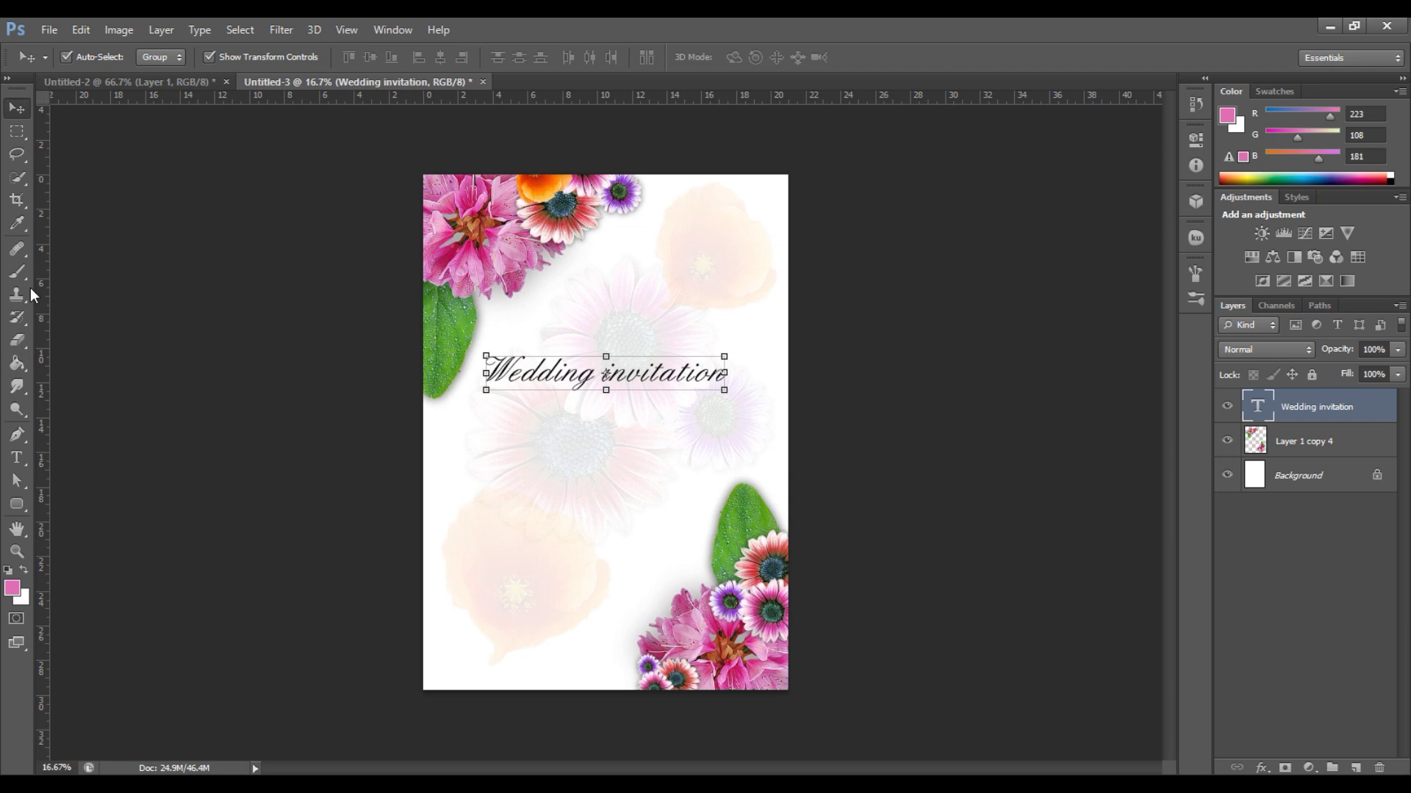
Type the greeting 'Dear family and friends are all invited…' below the title and enlarge it to about 153%.
click(18, 458)
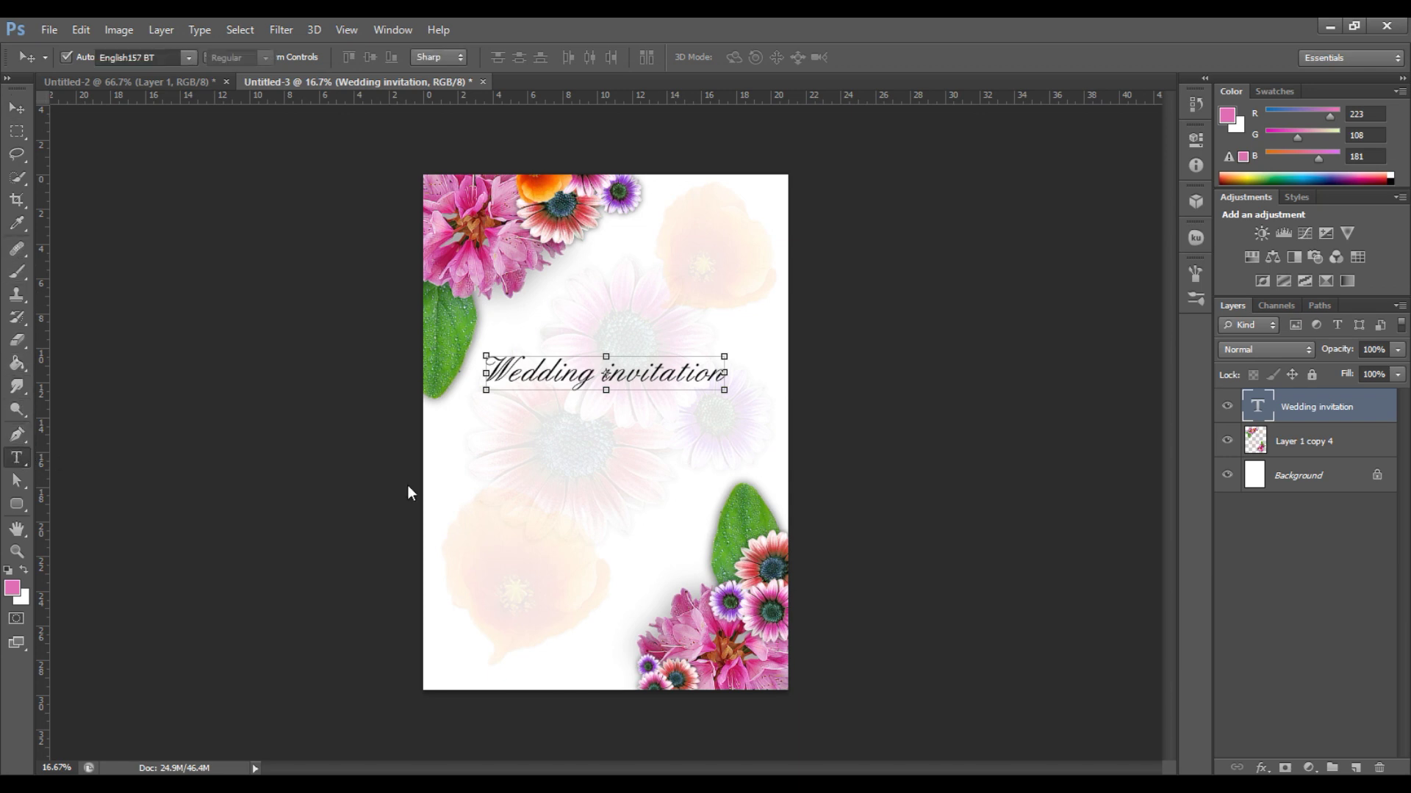
click(526, 436)
text(Dear friend)
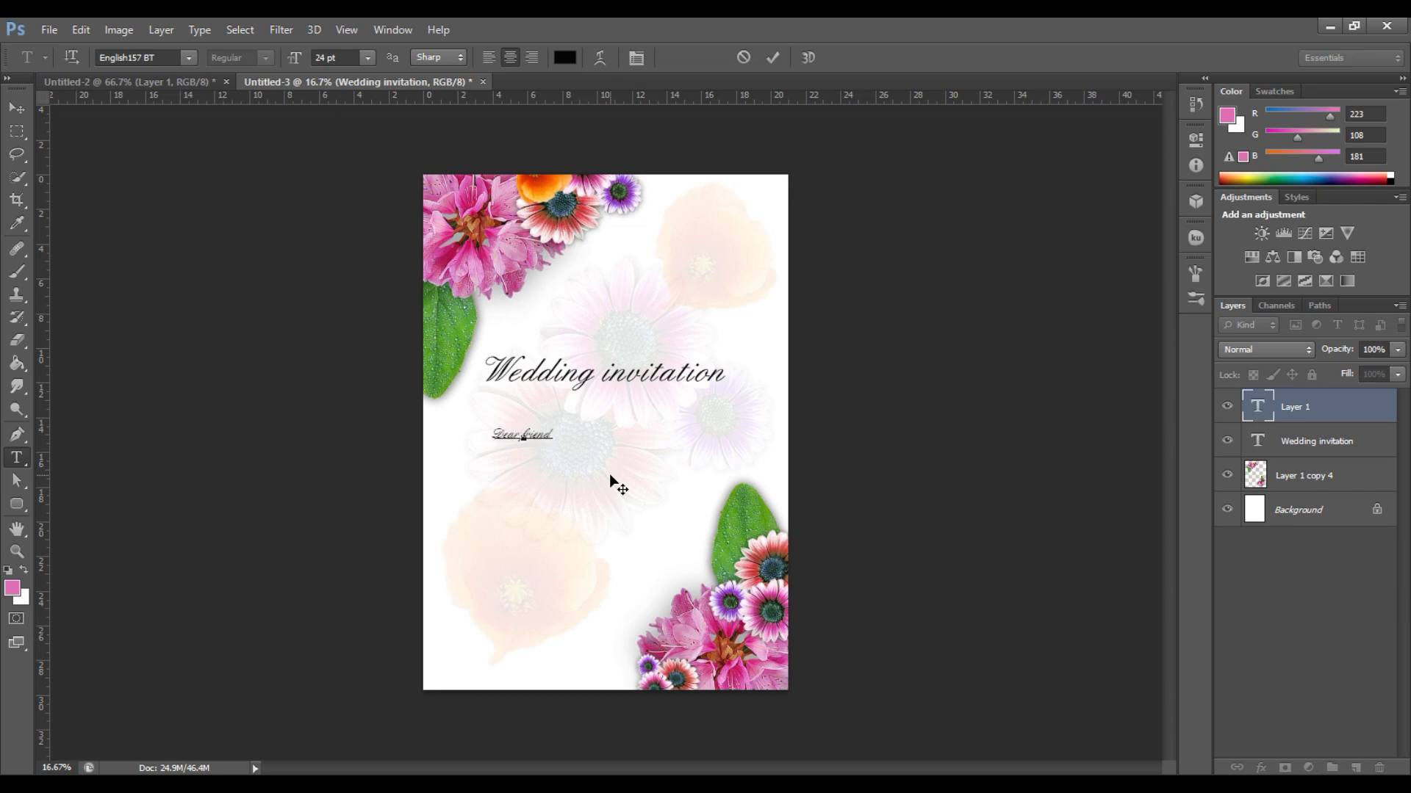
key(BackSpace)
key(BackSpace)
key(BackSpace)
key(BackSpace)
key(BackSpace)
text(amily and f)
text(riends)
text( are all in)
text(vited to)
text( my)
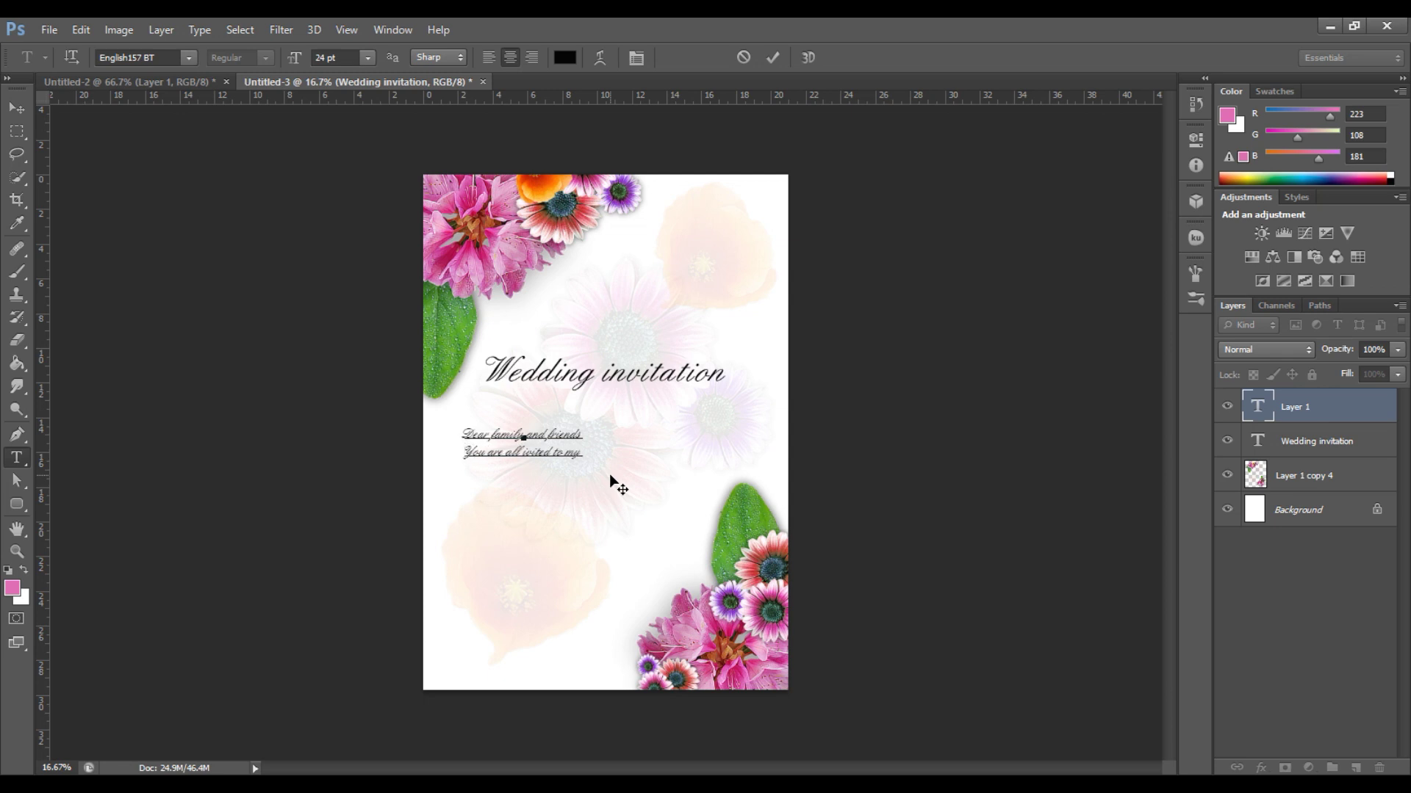
text(Wedding)
text(Hope to see you at)
text(l)
text( there)
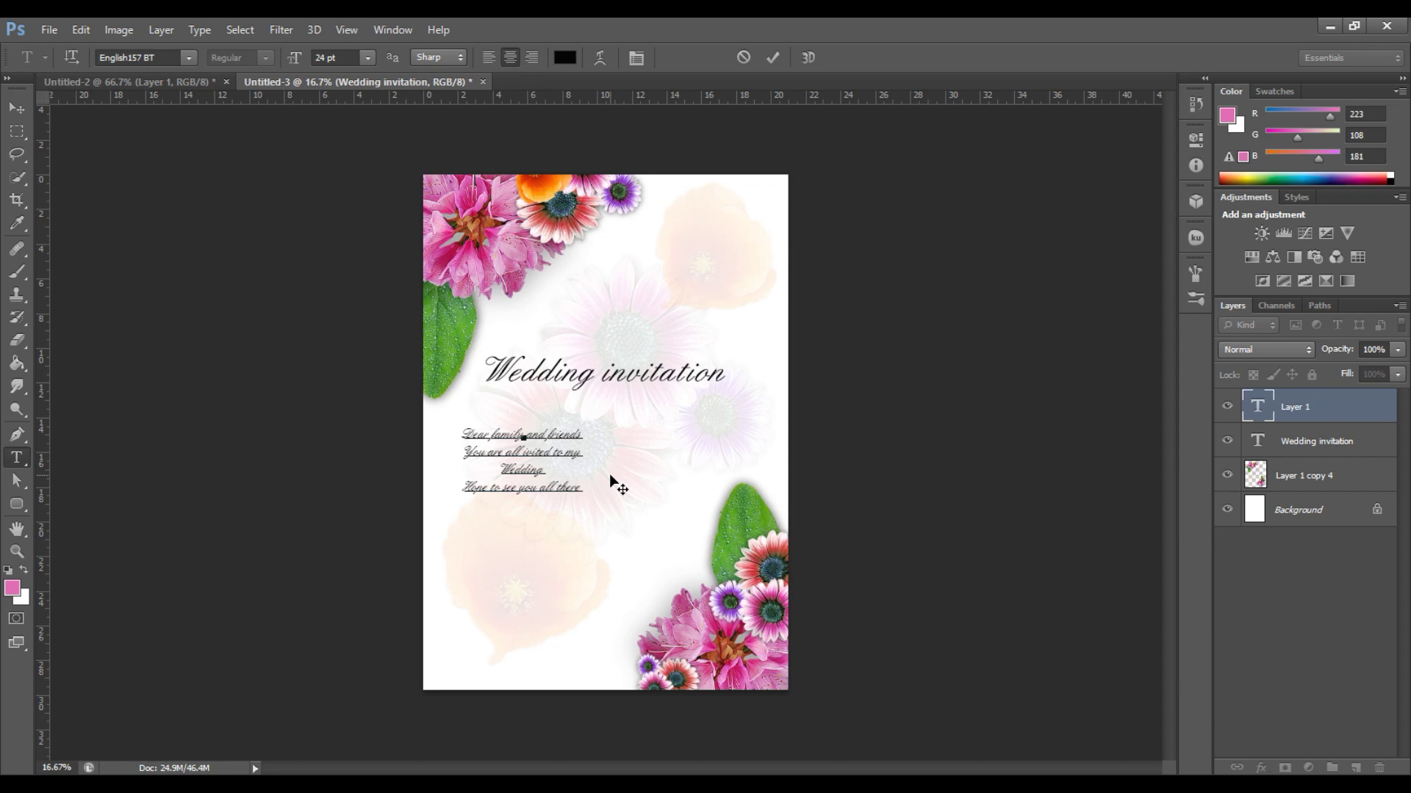
click(16, 108)
drag(588, 436, 664, 425)
key(Return)
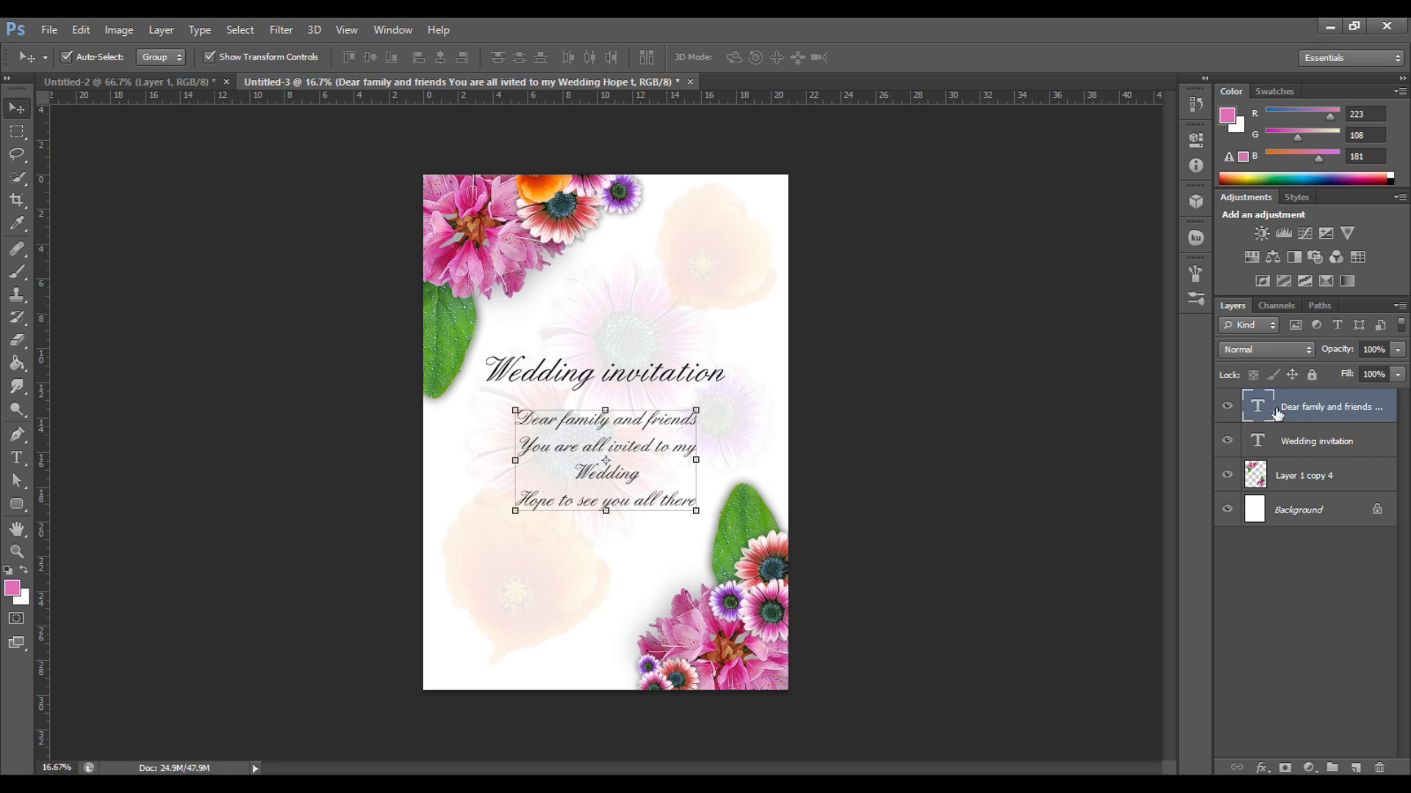
Colour the greeting text deep plum (#7d035f).
double_click(1250, 400)
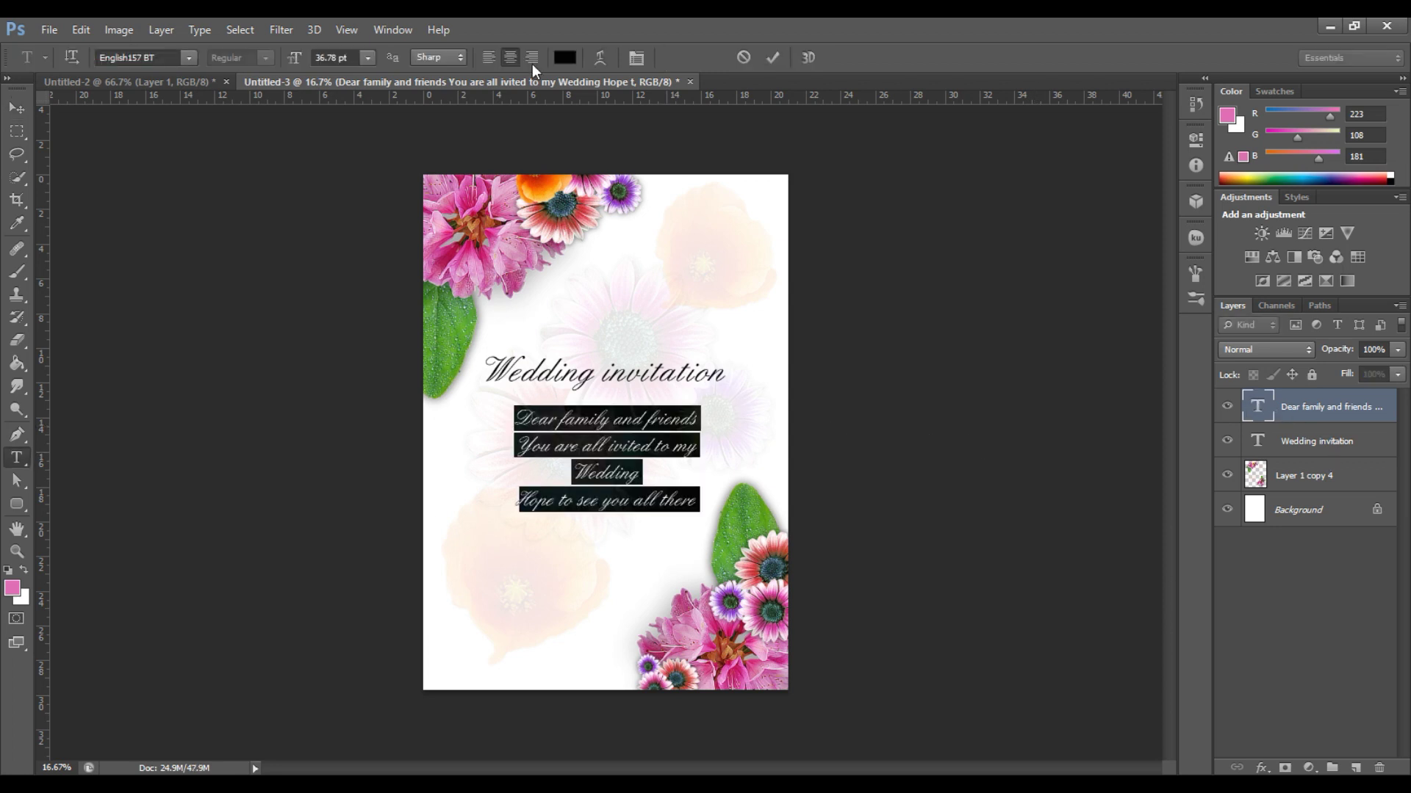
click(564, 57)
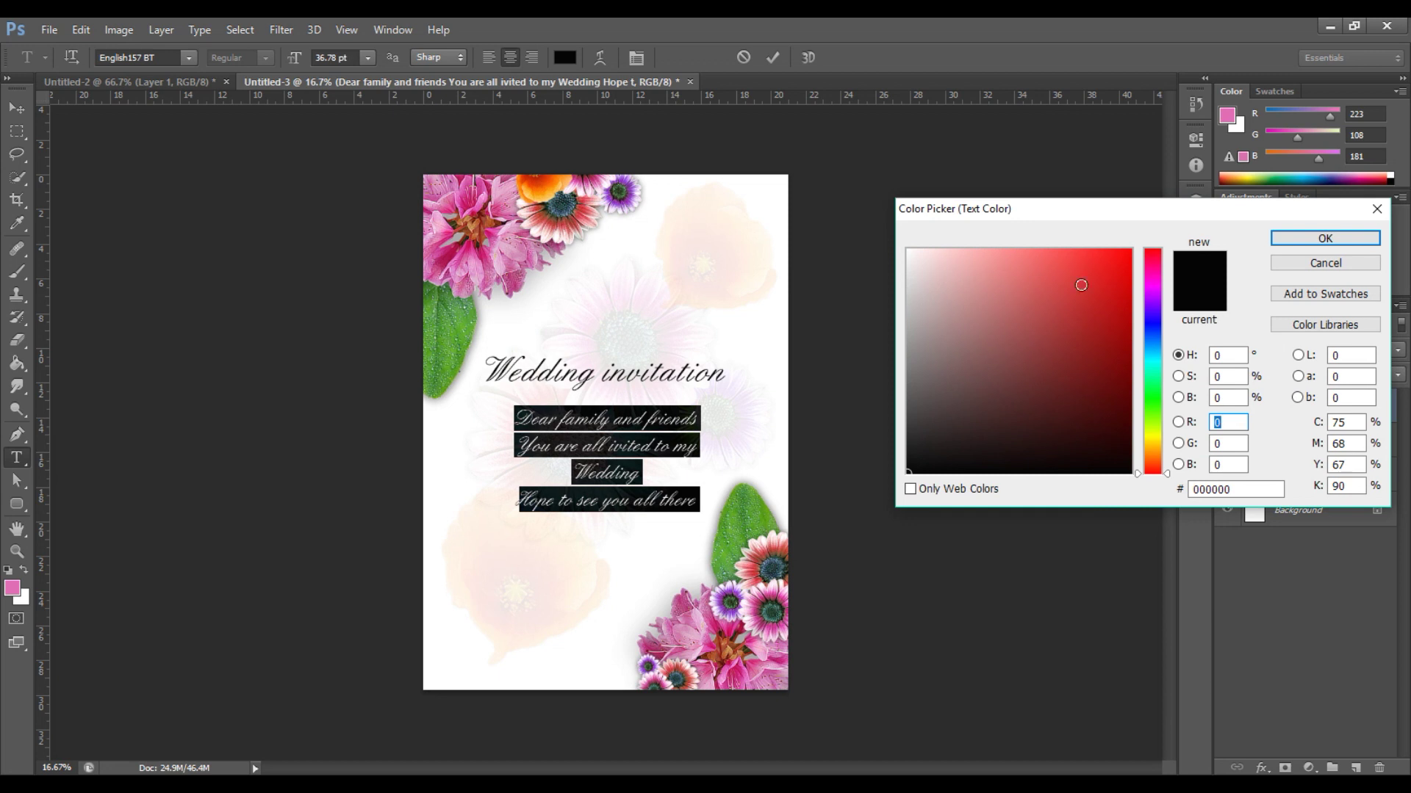
click(1158, 279)
mouse_move(1137, 302)
mouse_down()
mouse_move(1108, 332)
mouse_move(1125, 356)
mouse_up()
click(1321, 244)
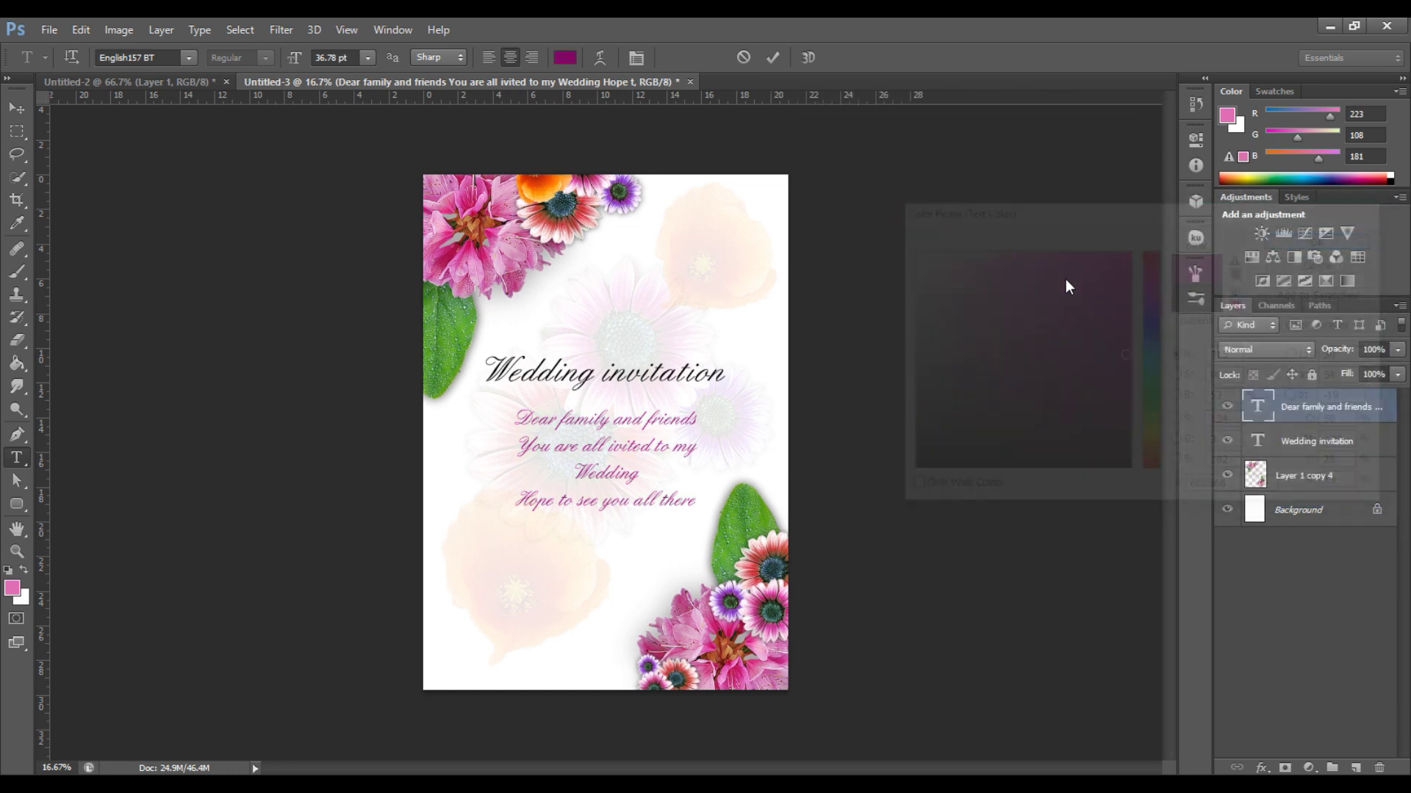
Enlarge the body text to about 115% and shift it slightly down and right.
click(11, 105)
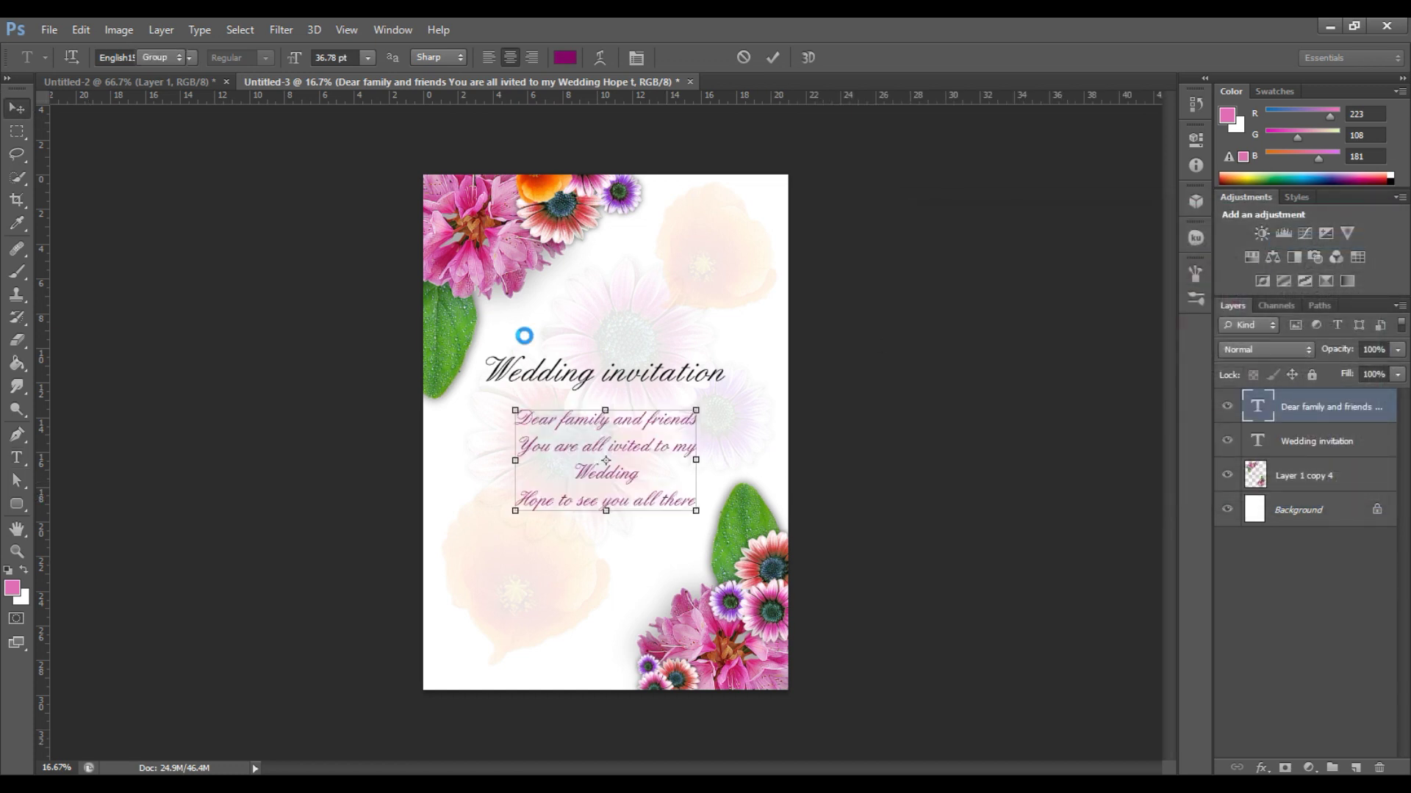
drag(648, 426, 637, 423)
drag(677, 506, 700, 512)
drag(664, 421, 672, 429)
Apply the body text resize and centre it horizontally under the title.
key(Return)
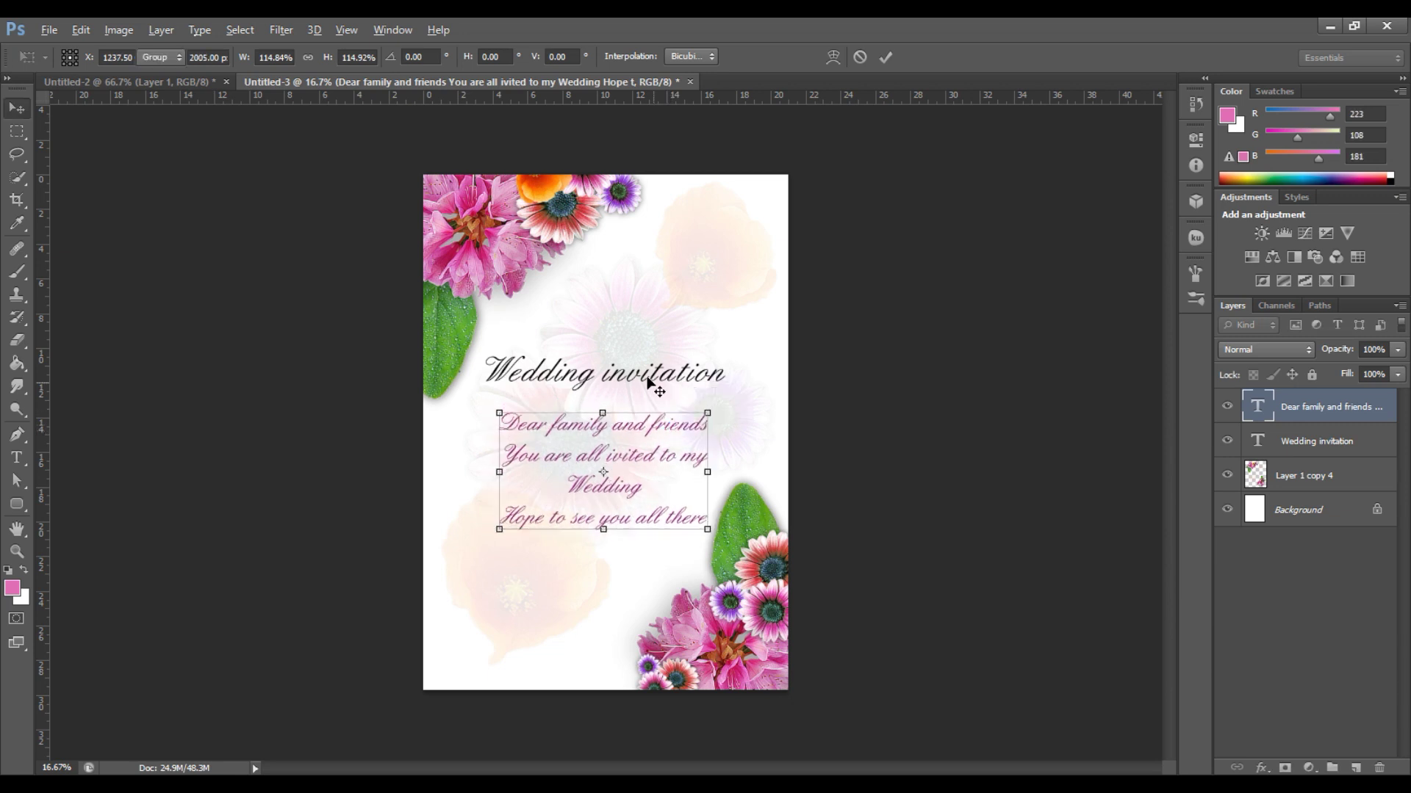
shift+click(643, 380)
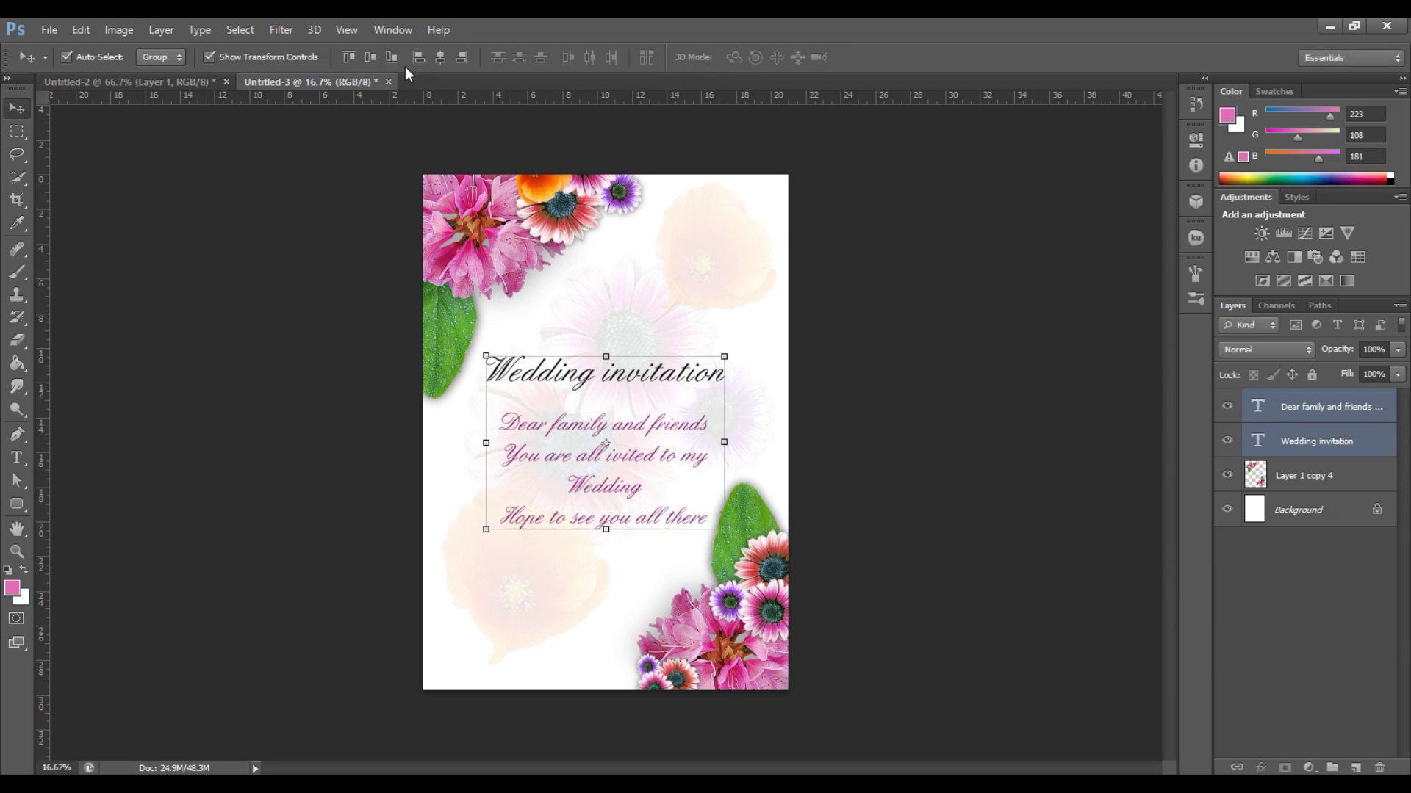
click(437, 62)
click(875, 470)
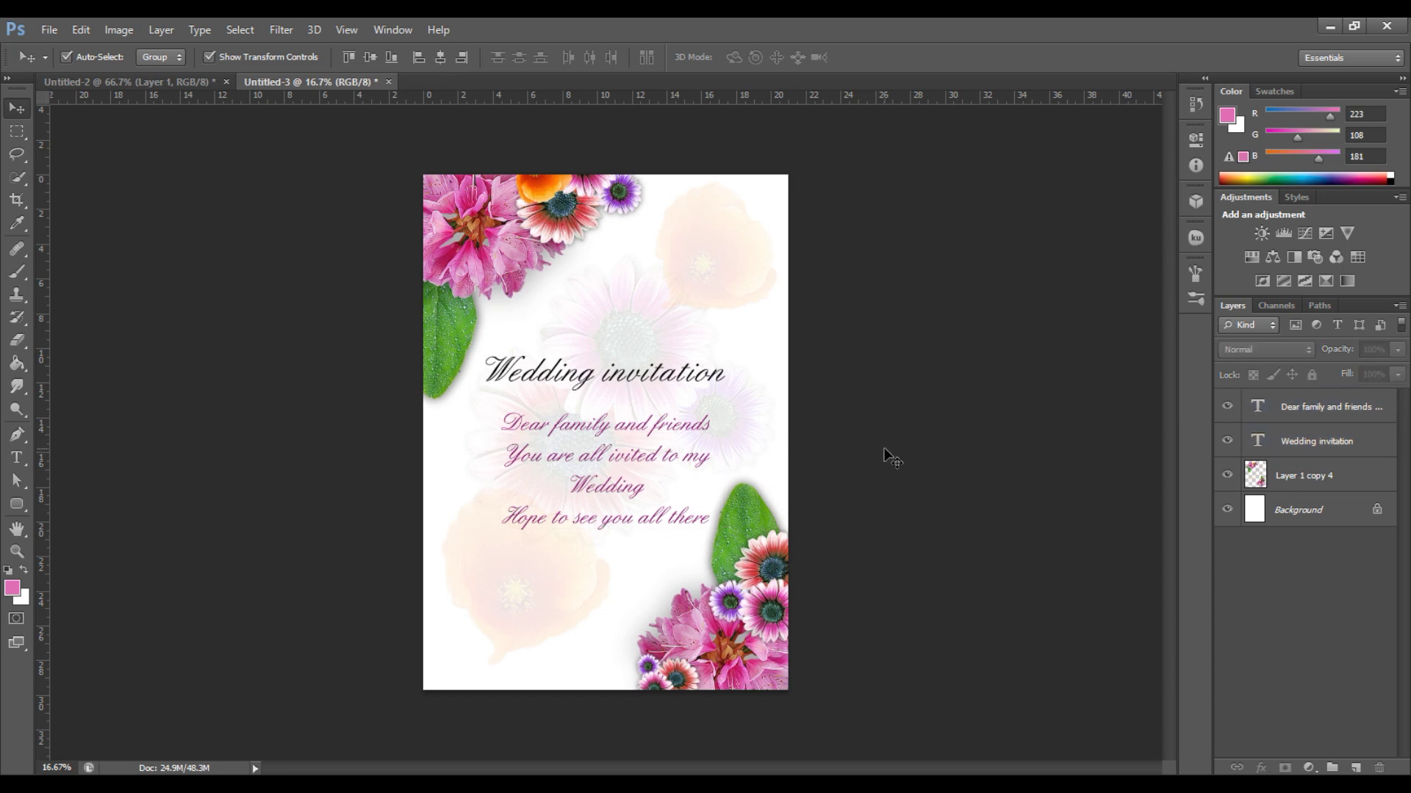
click(665, 458)
mouse_move(665, 457)
mouse_down()
mouse_move(625, 457)
mouse_move(664, 455)
mouse_up()
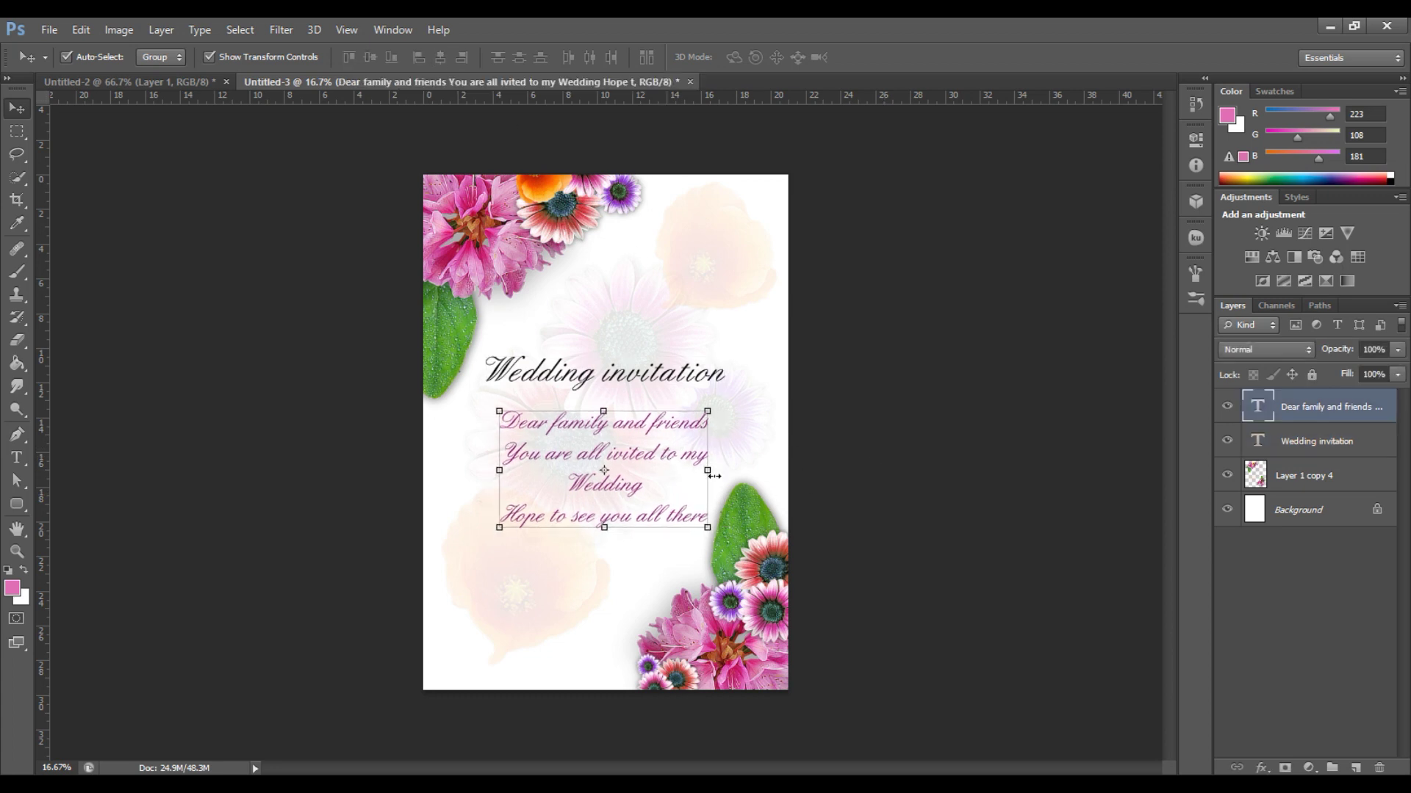
click(981, 501)
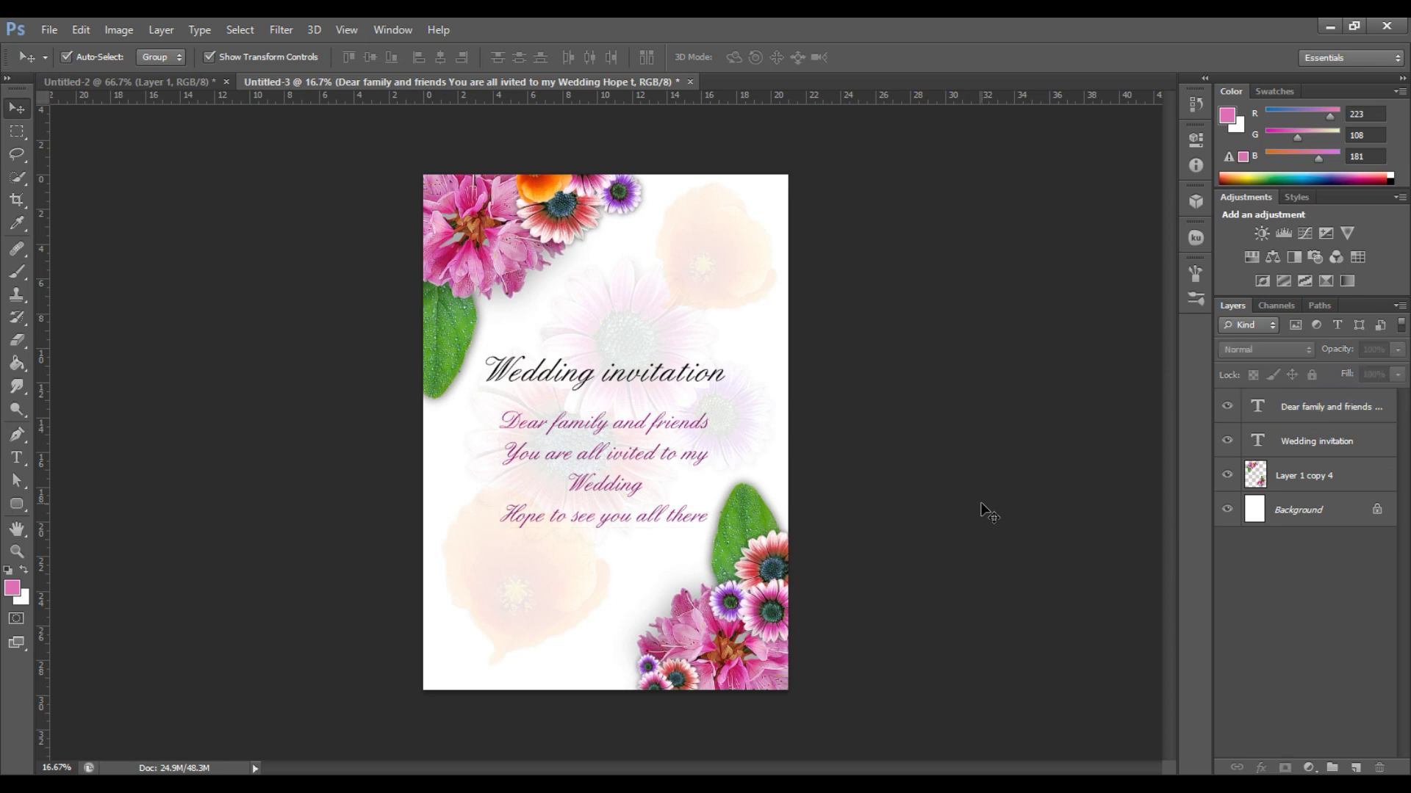
Merge the title and greeting into one layer and add a new empty layer.
click(1307, 443)
shift+click(1339, 411)
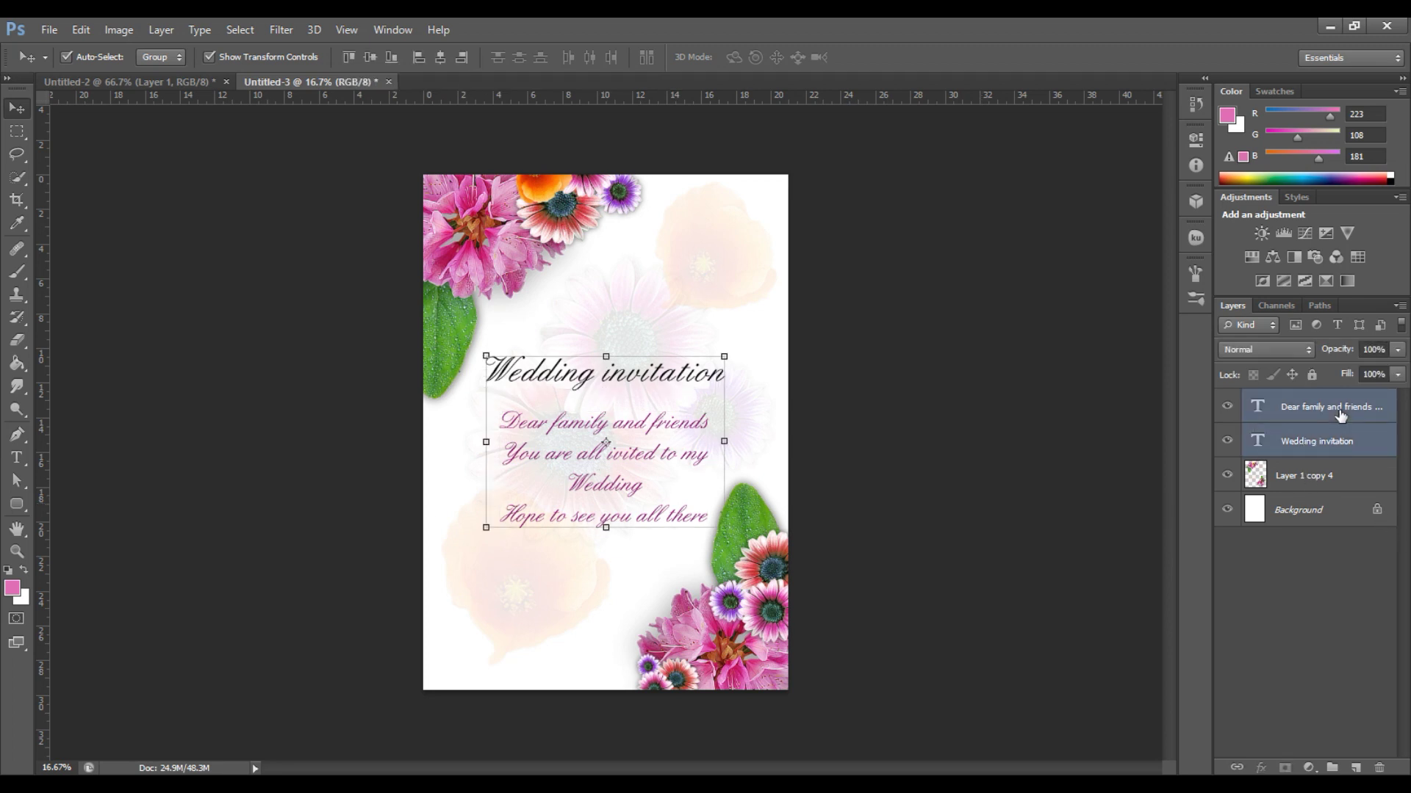
key(ctrl+e)
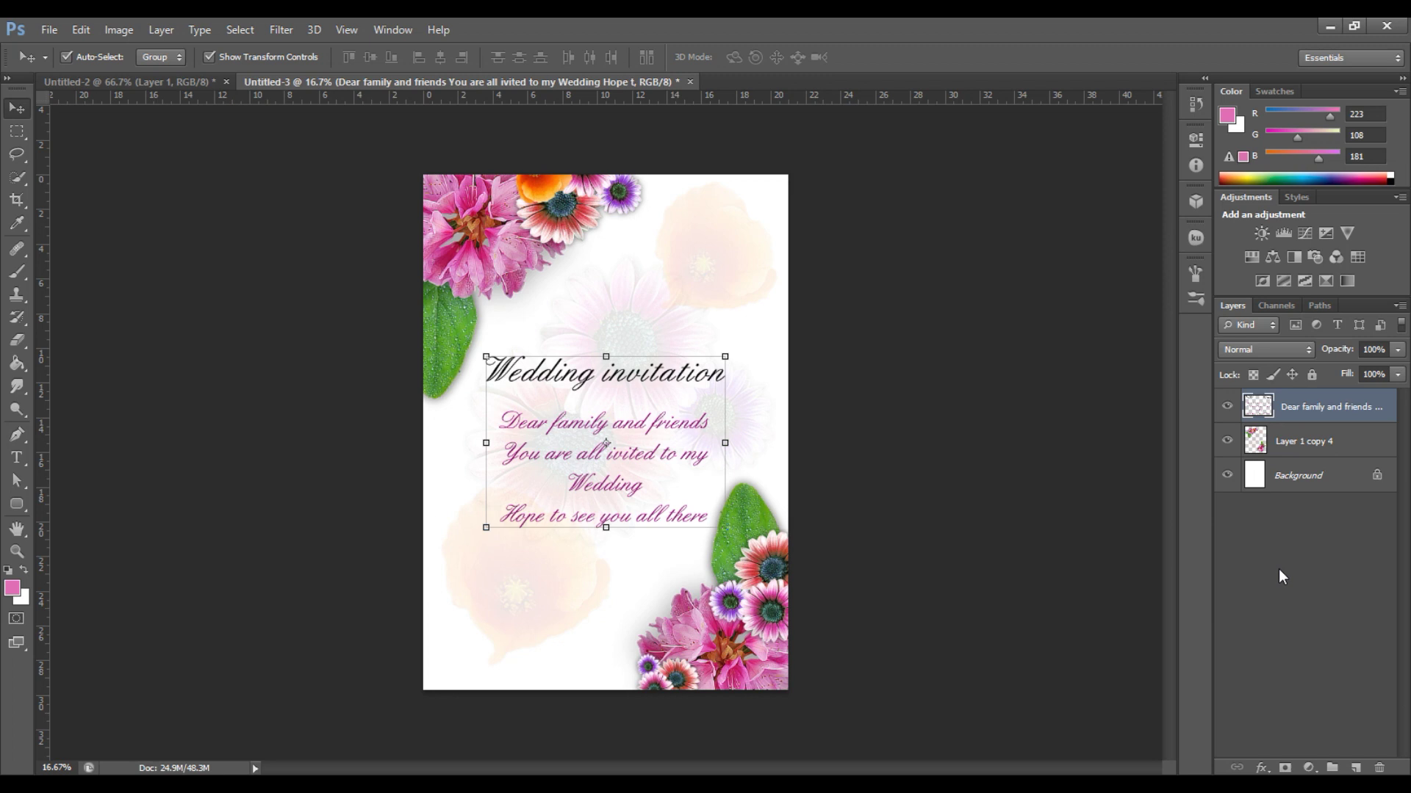
click(1279, 570)
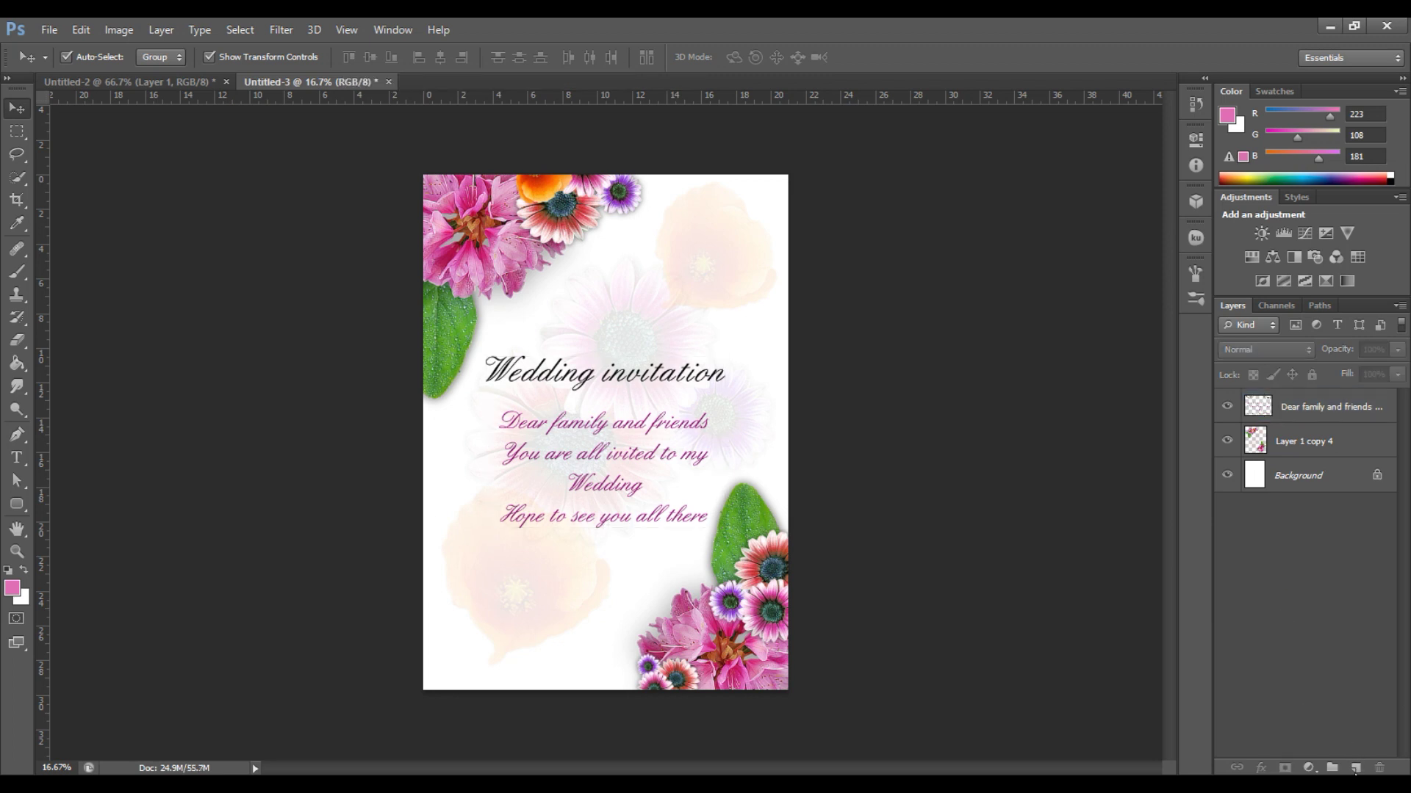
click(1356, 768)
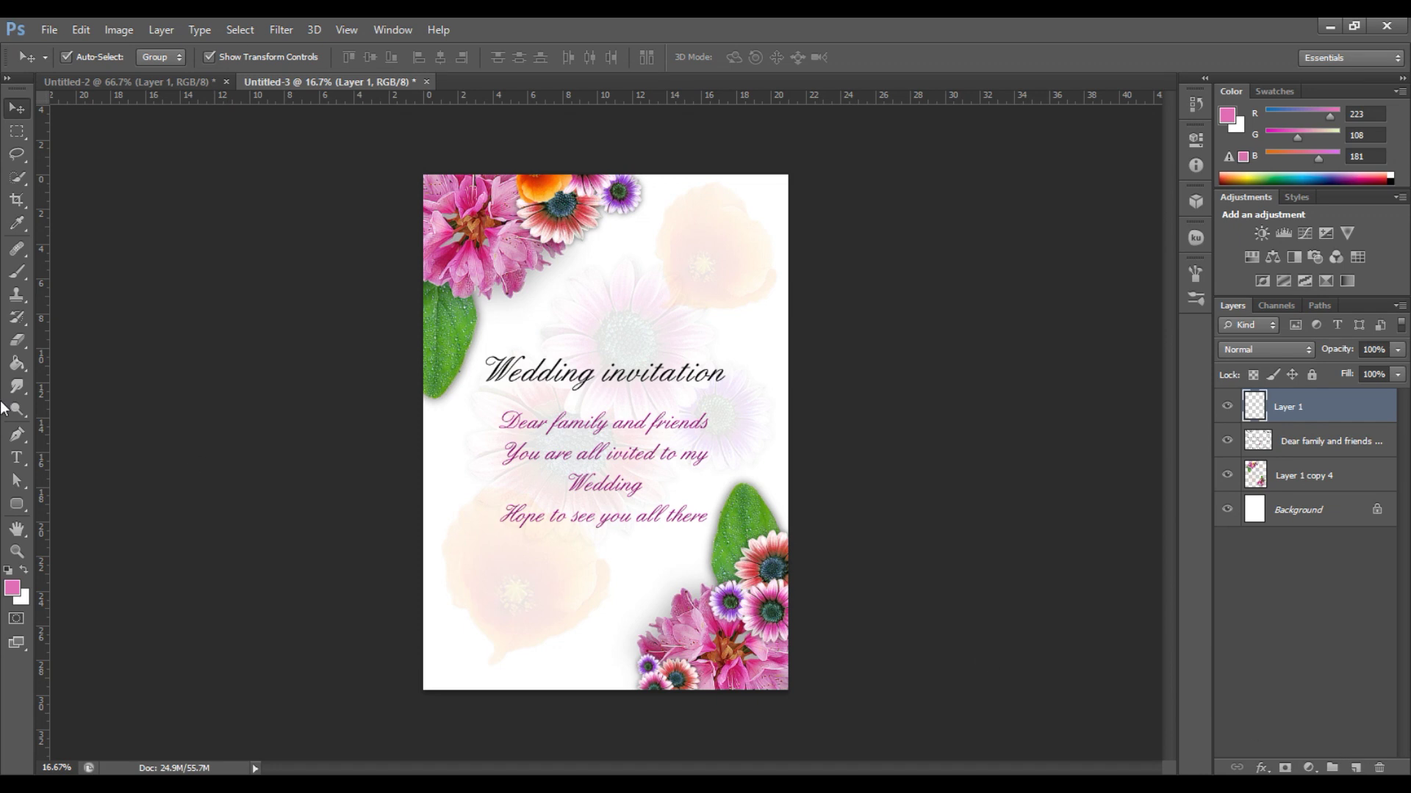
Sample the crimson colour from a flower and fill Layer 1 with it.
click(17, 222)
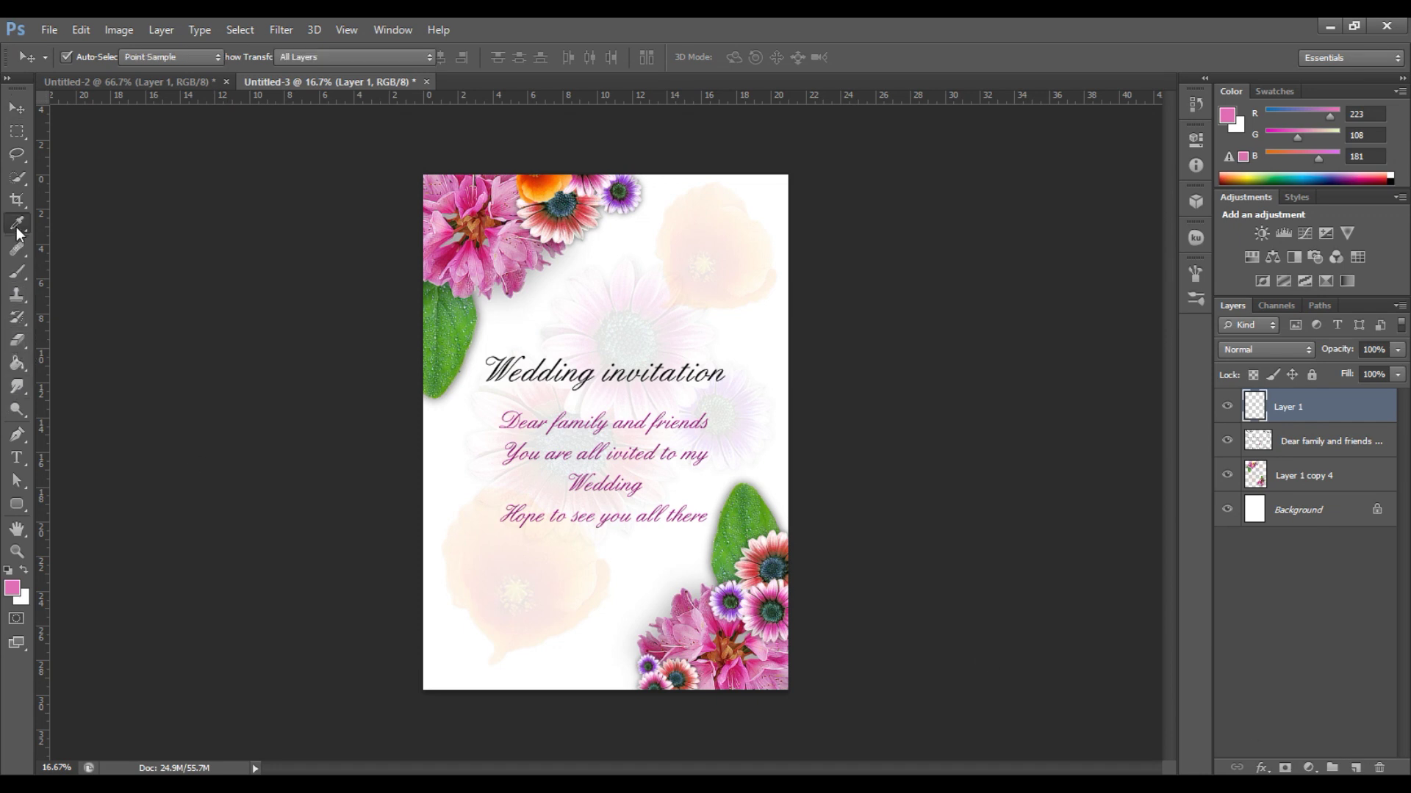
click(451, 251)
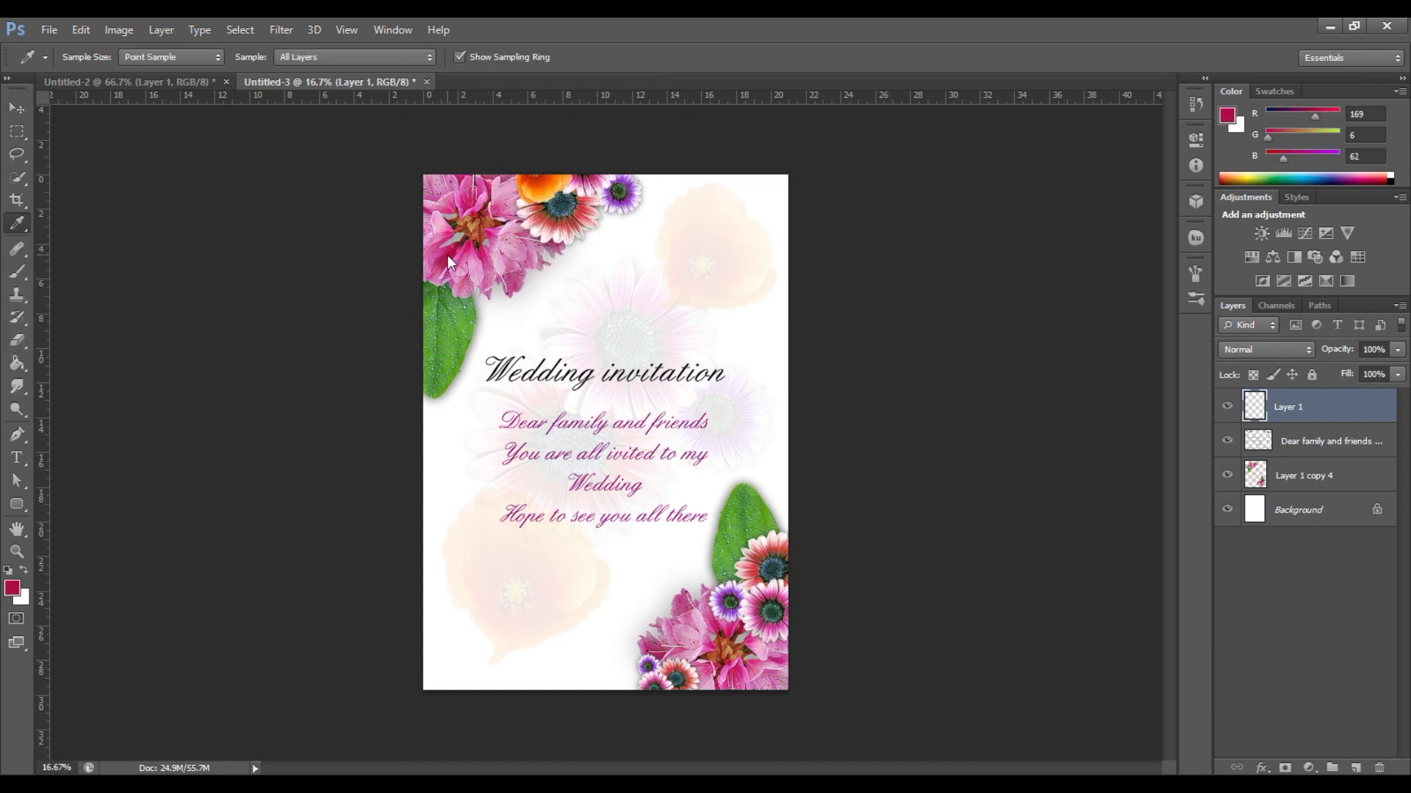
click(17, 363)
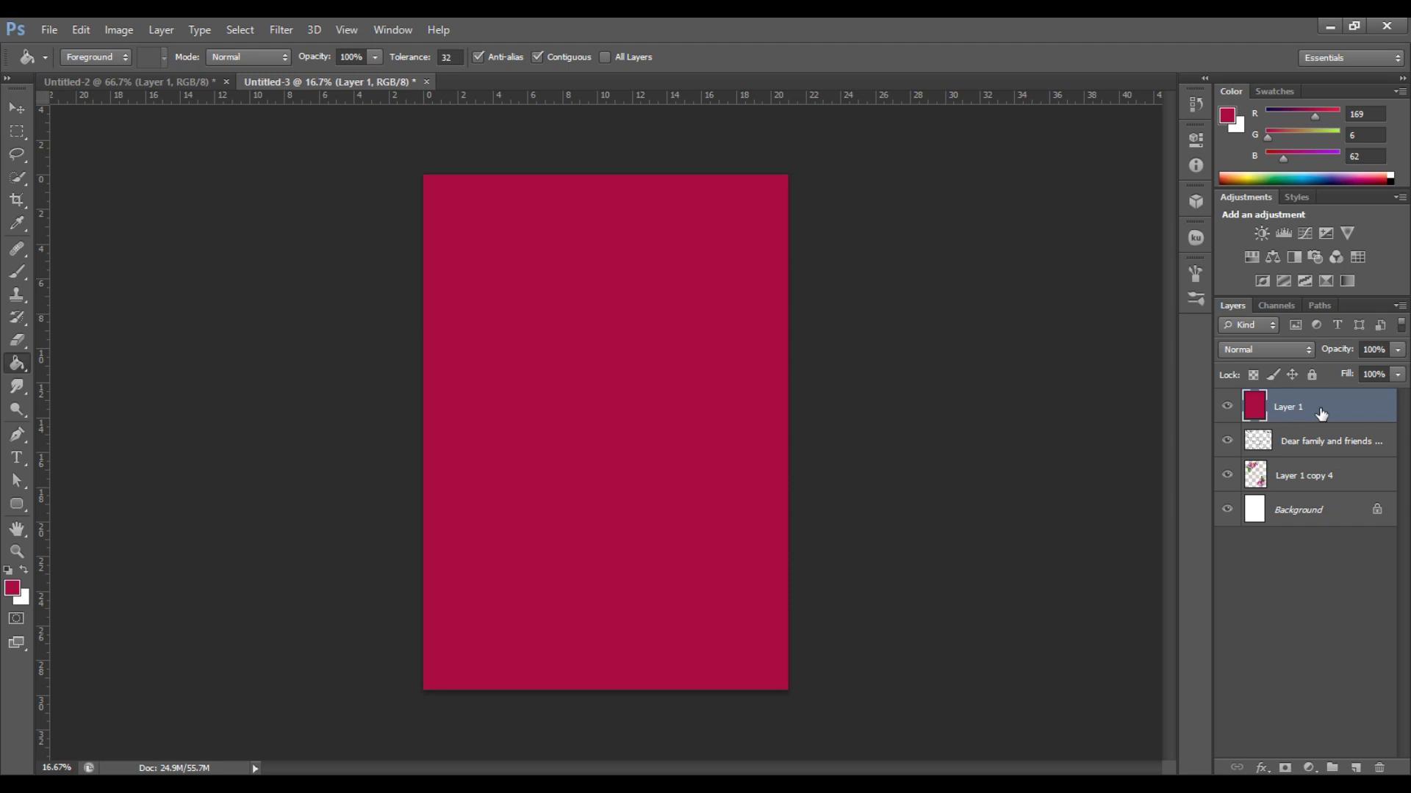
Delete the page interior from the fill, leaving a thin crimson frame at the edge.
click(16, 135)
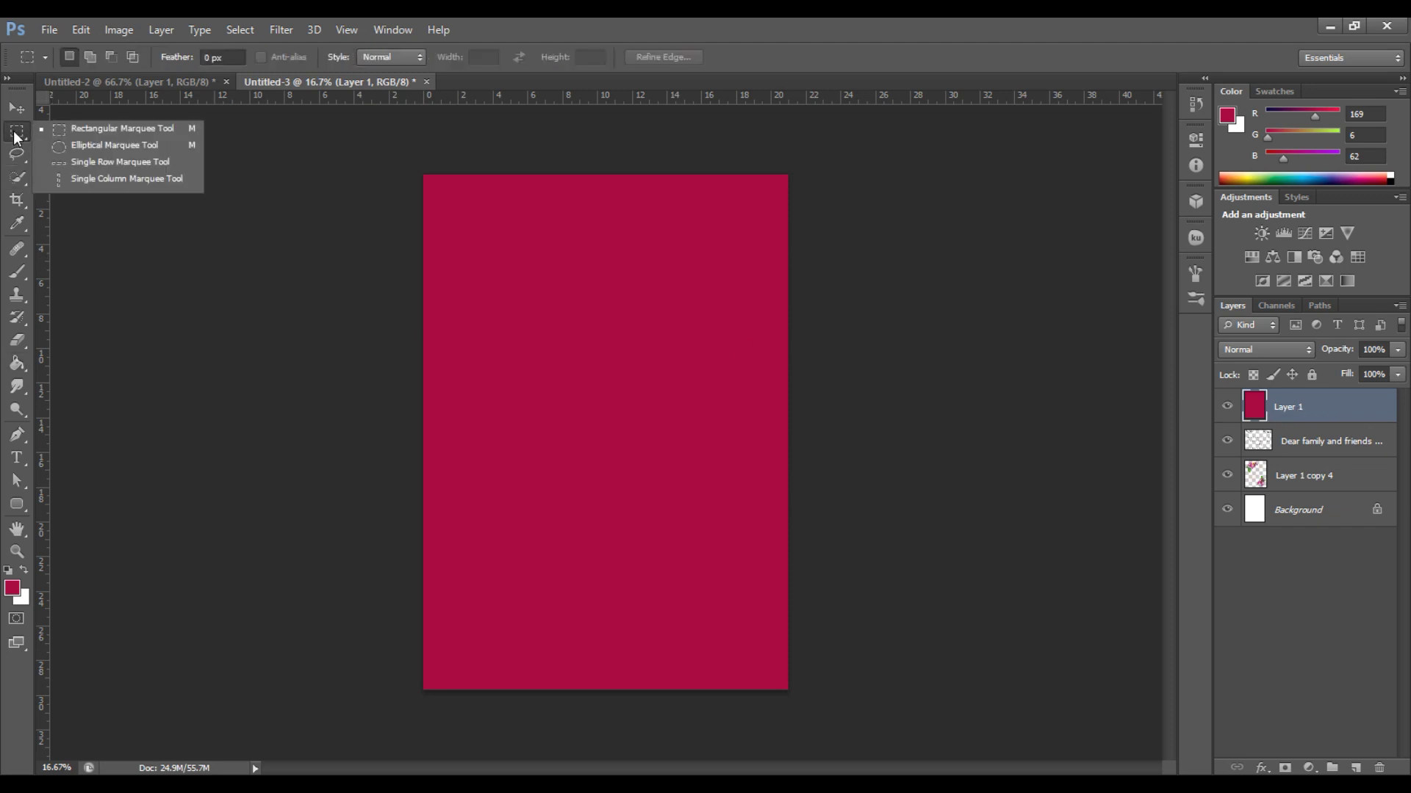
click(73, 130)
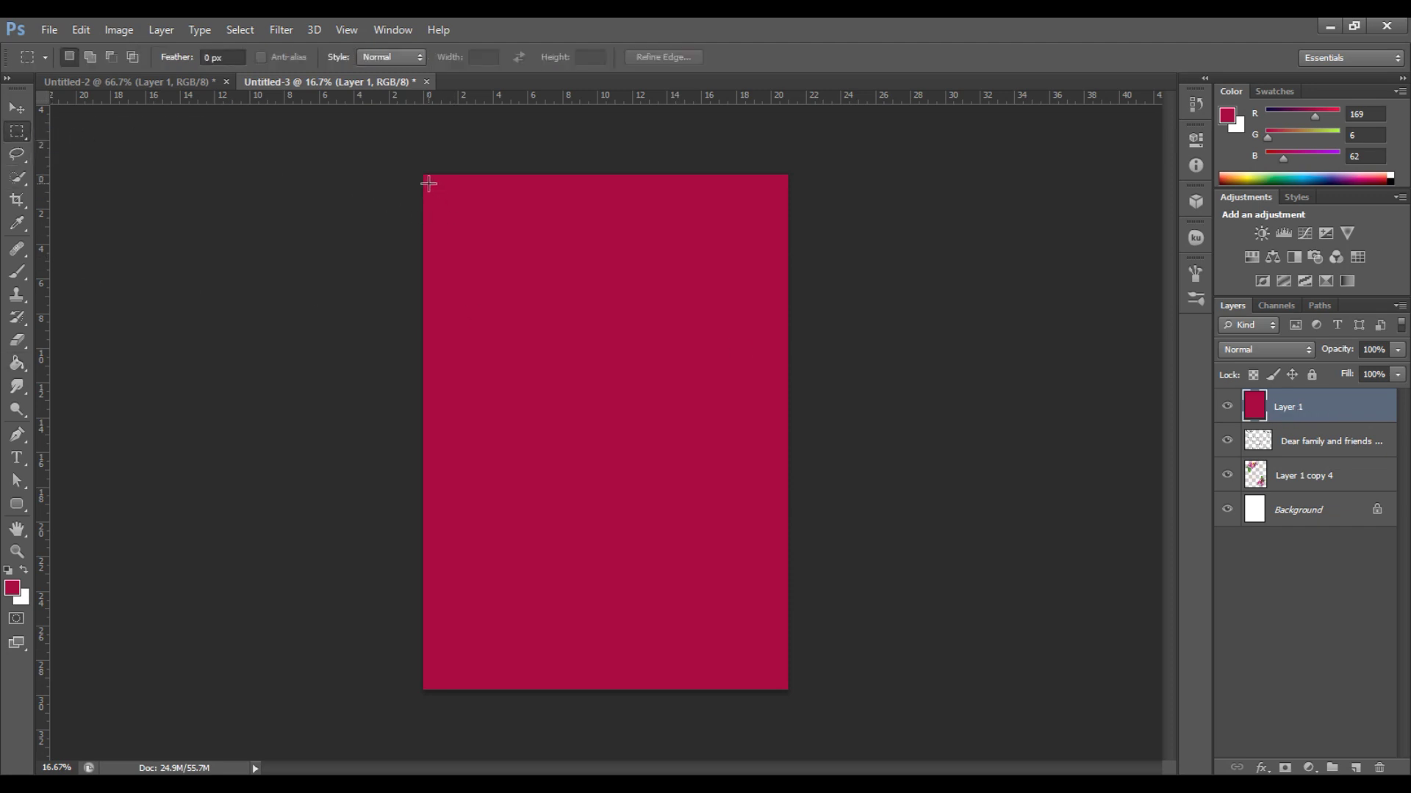
drag(428, 180, 780, 684)
key(Delete)
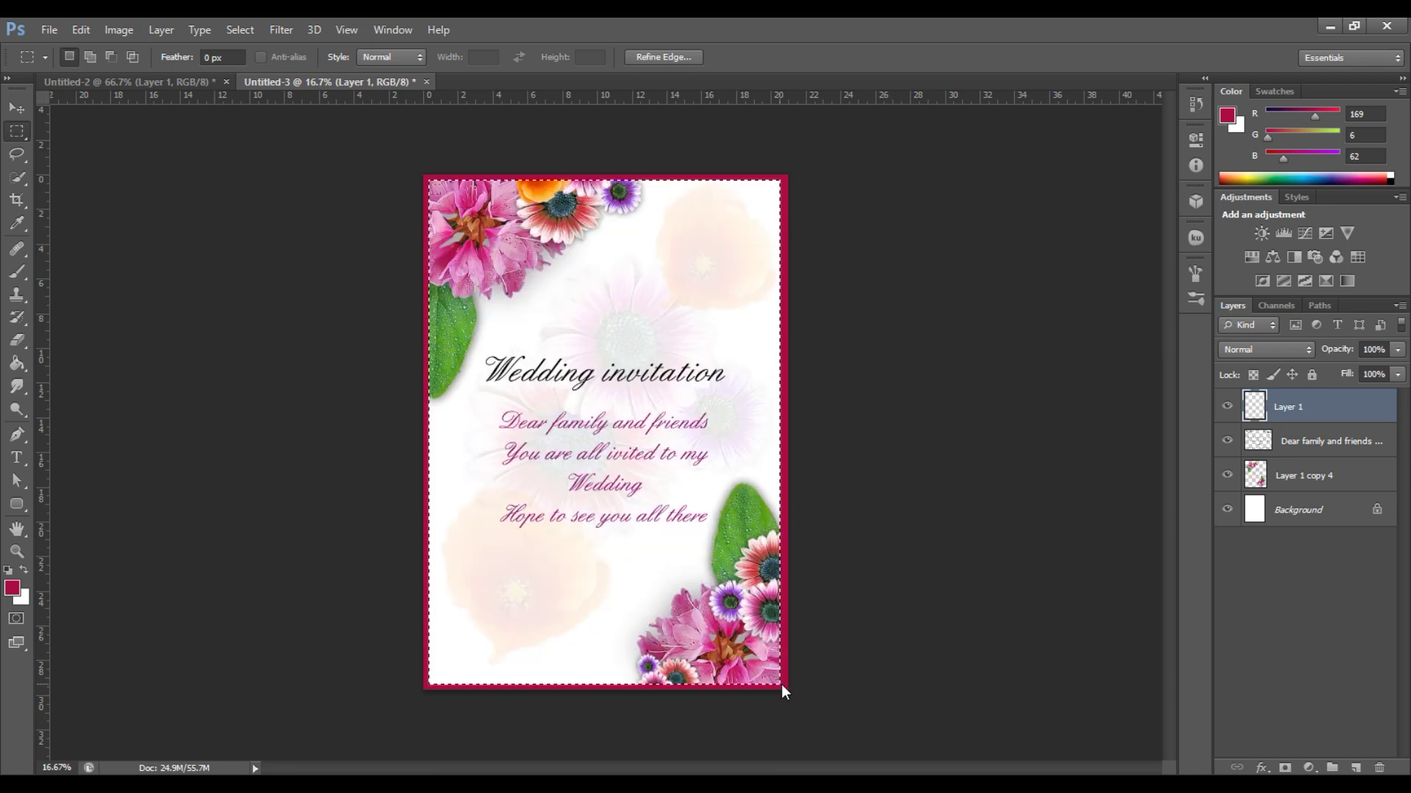
key(ctrl+d)
click(12, 109)
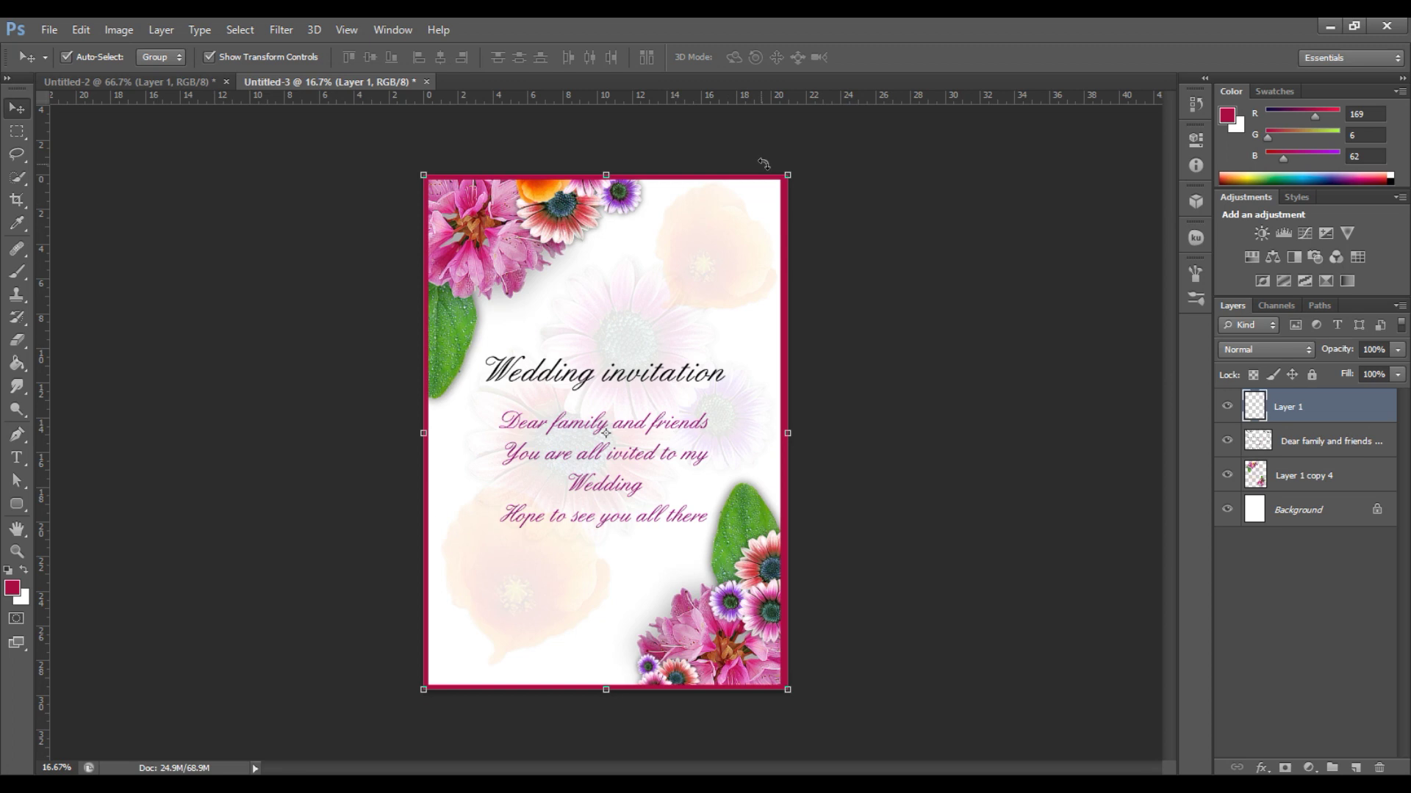
Shrink the crimson frame slightly and move its layer beneath the flowers.
drag(789, 175, 765, 193)
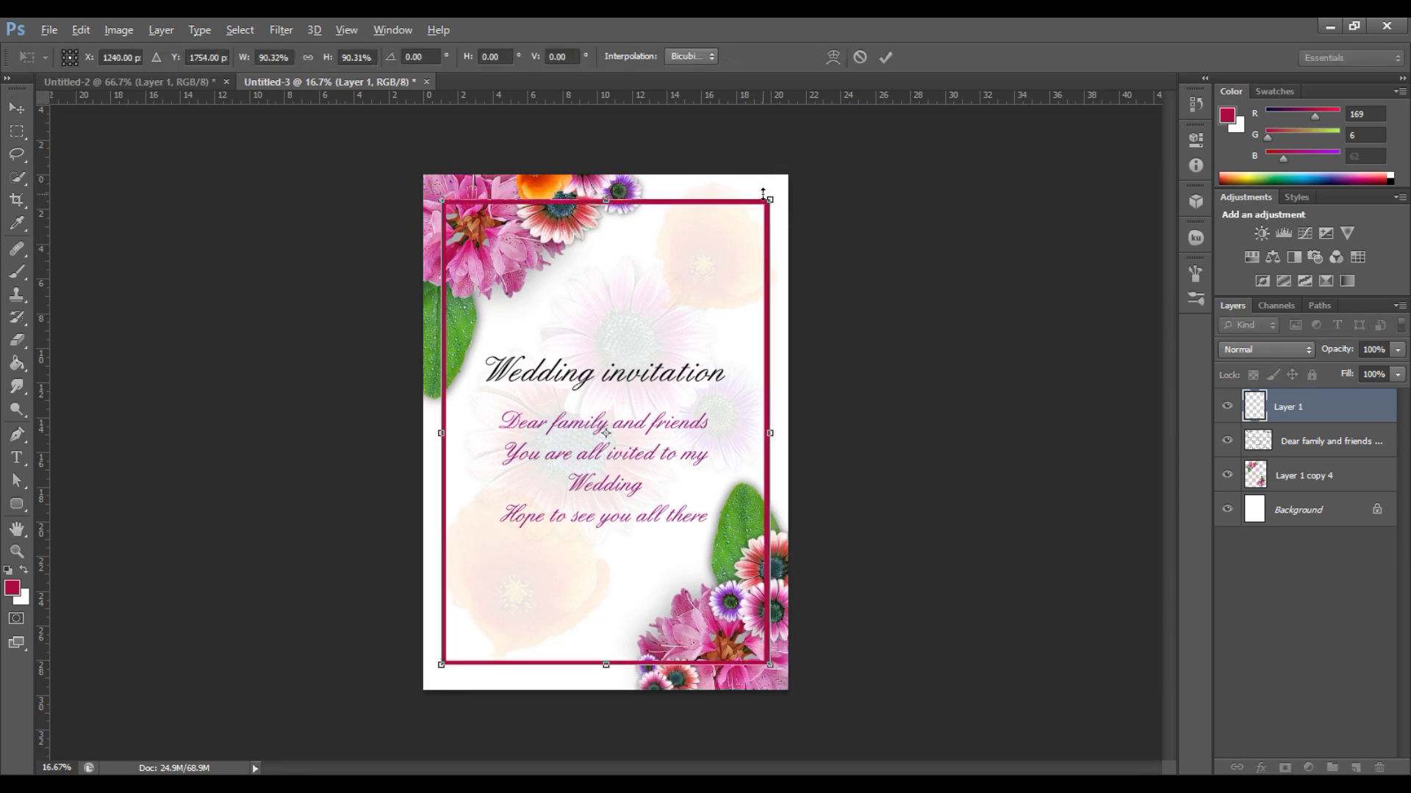
key(Return)
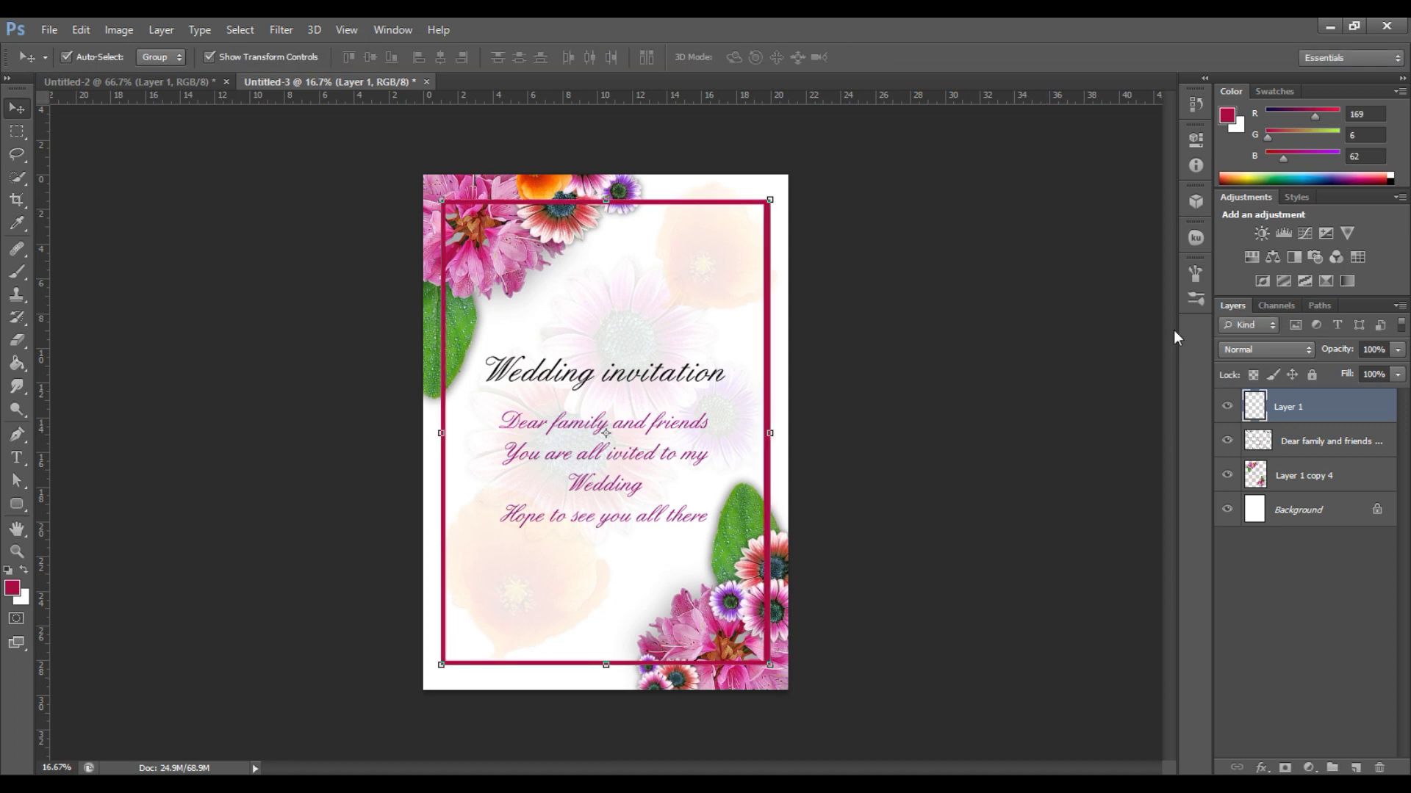
drag(1301, 413, 1308, 492)
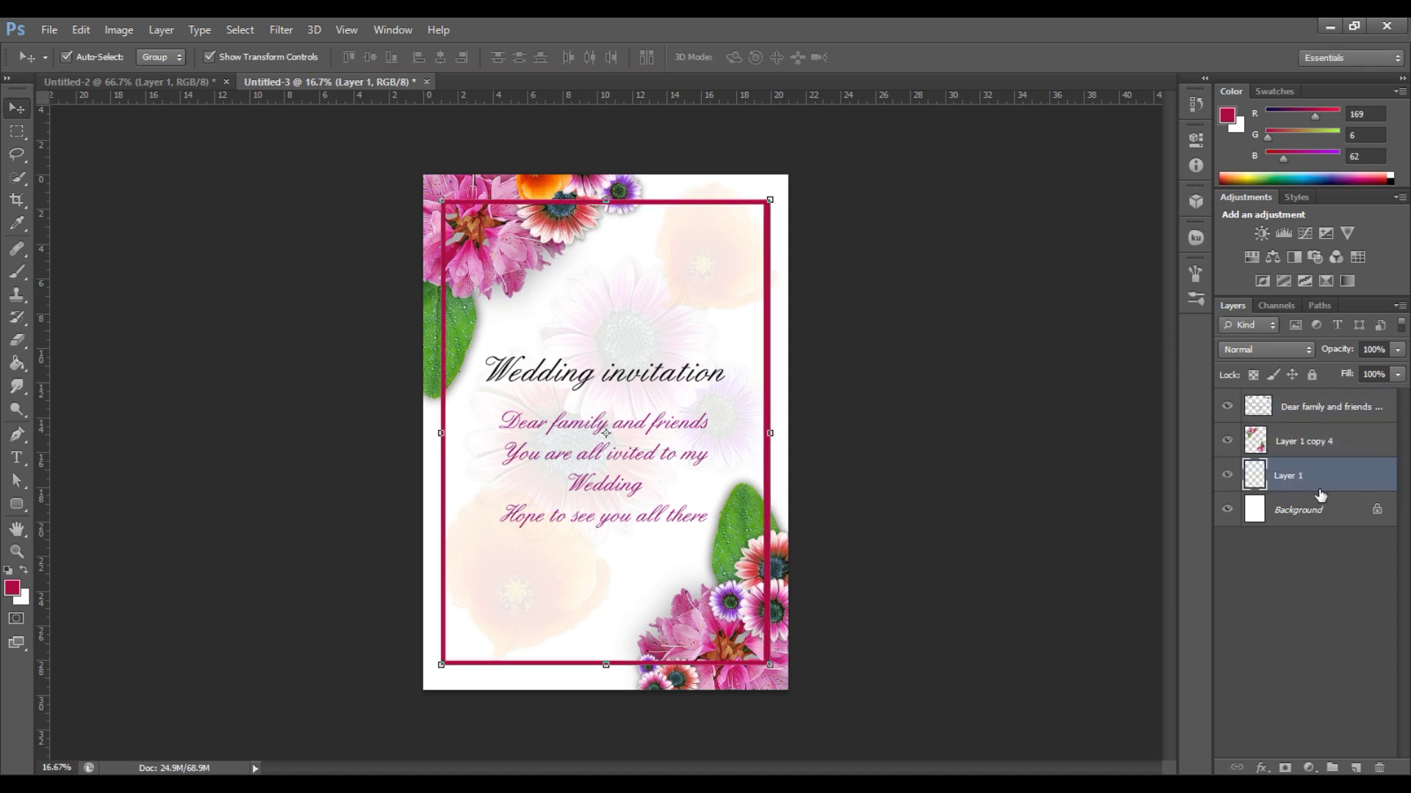
click(925, 476)
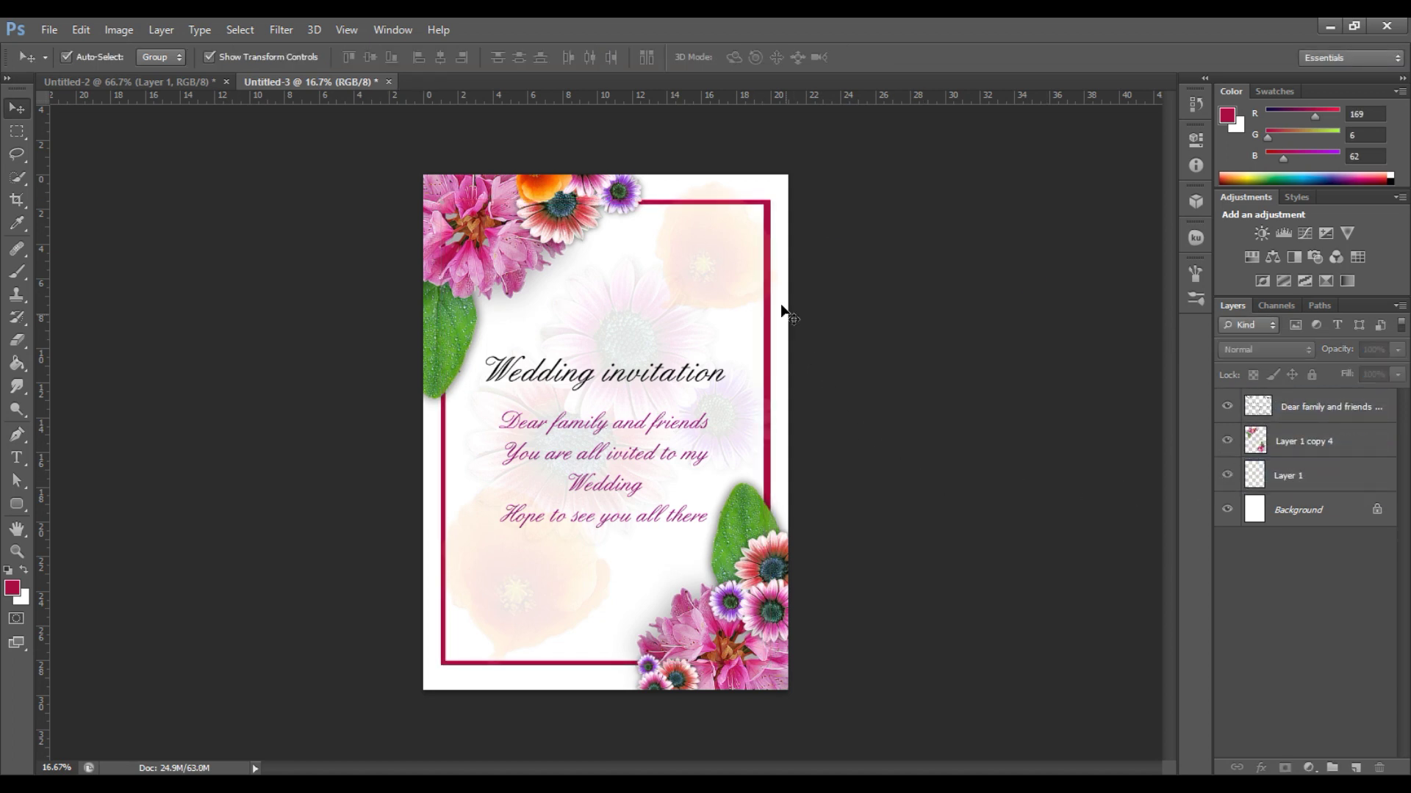
click(769, 266)
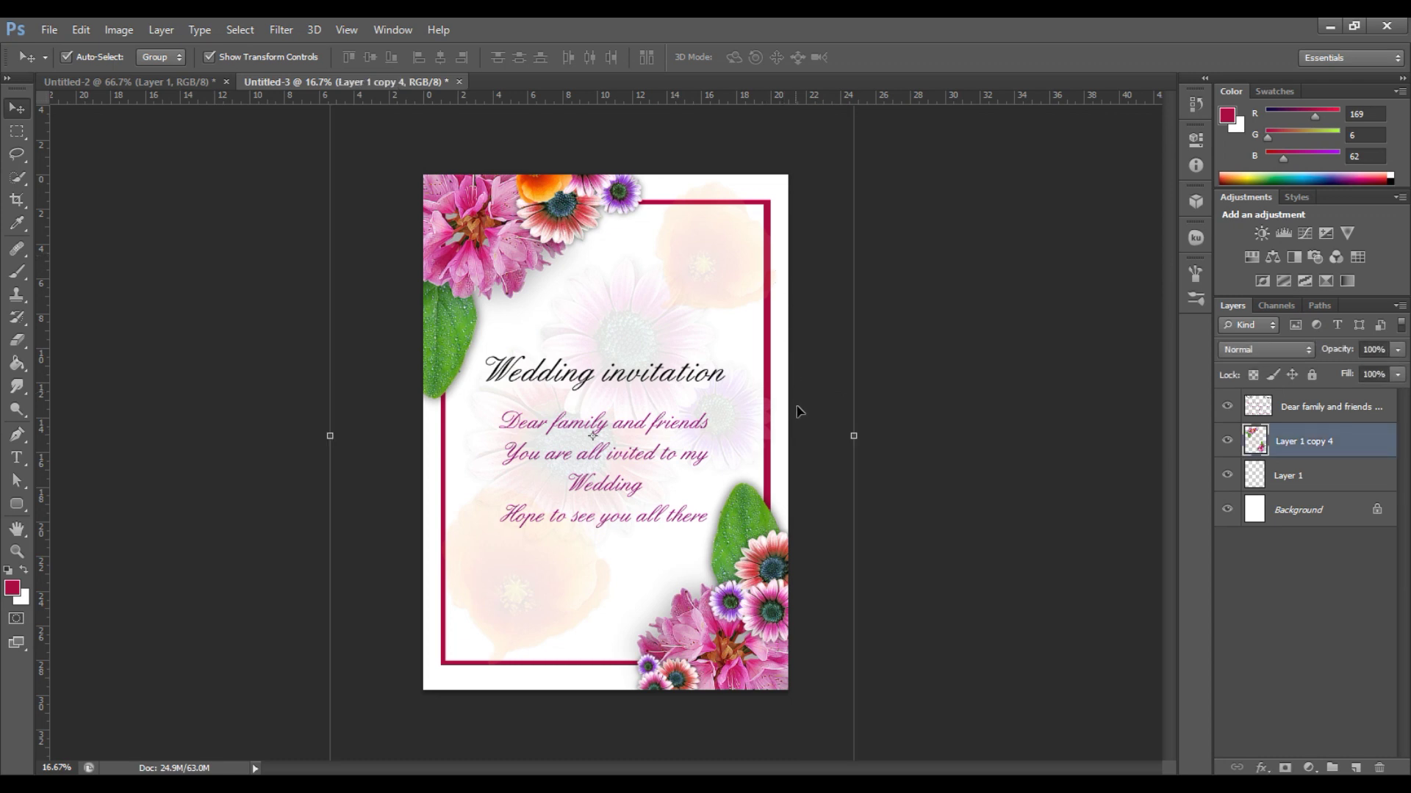
click(1298, 479)
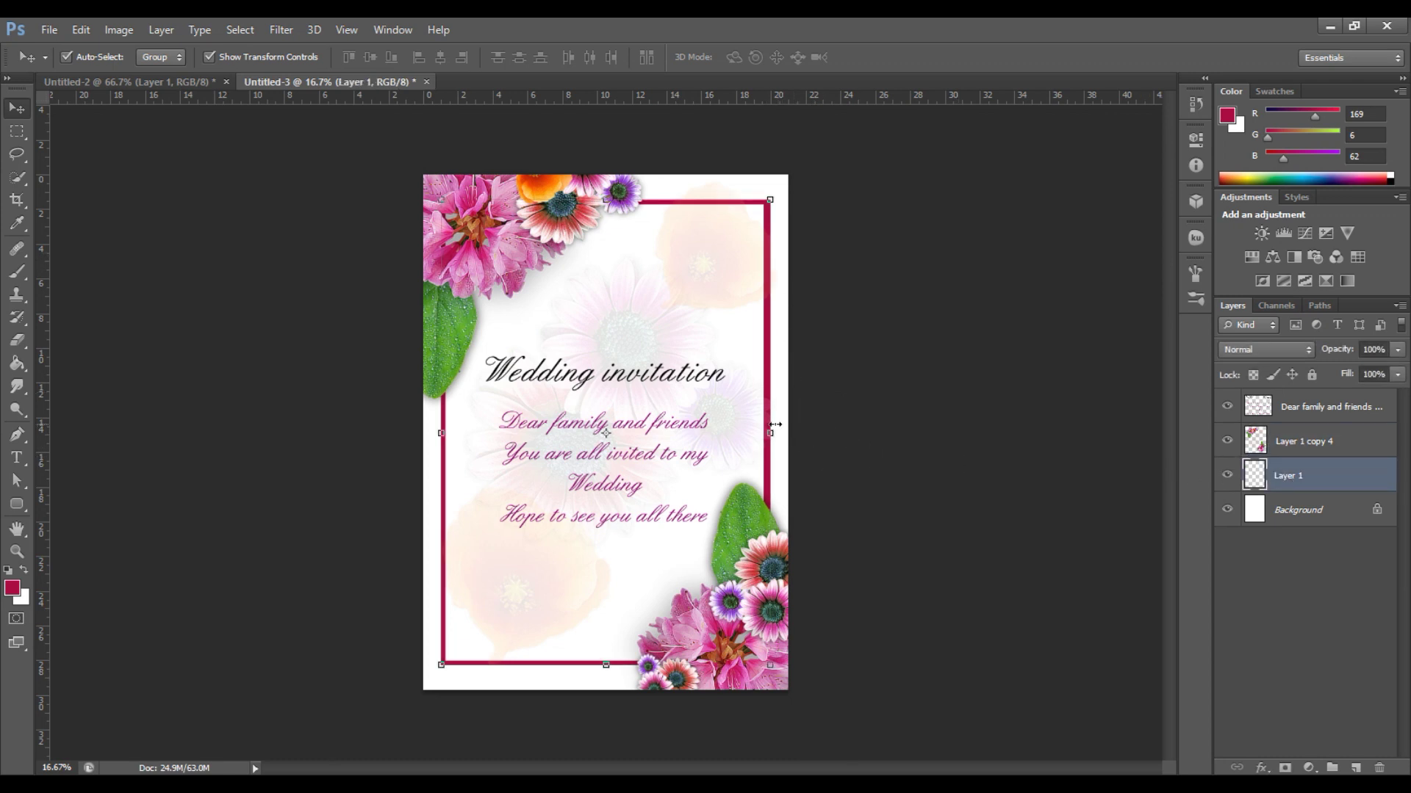
Stretch the frame wider and taller so it nearly reaches the page edges.
drag(771, 430, 780, 429)
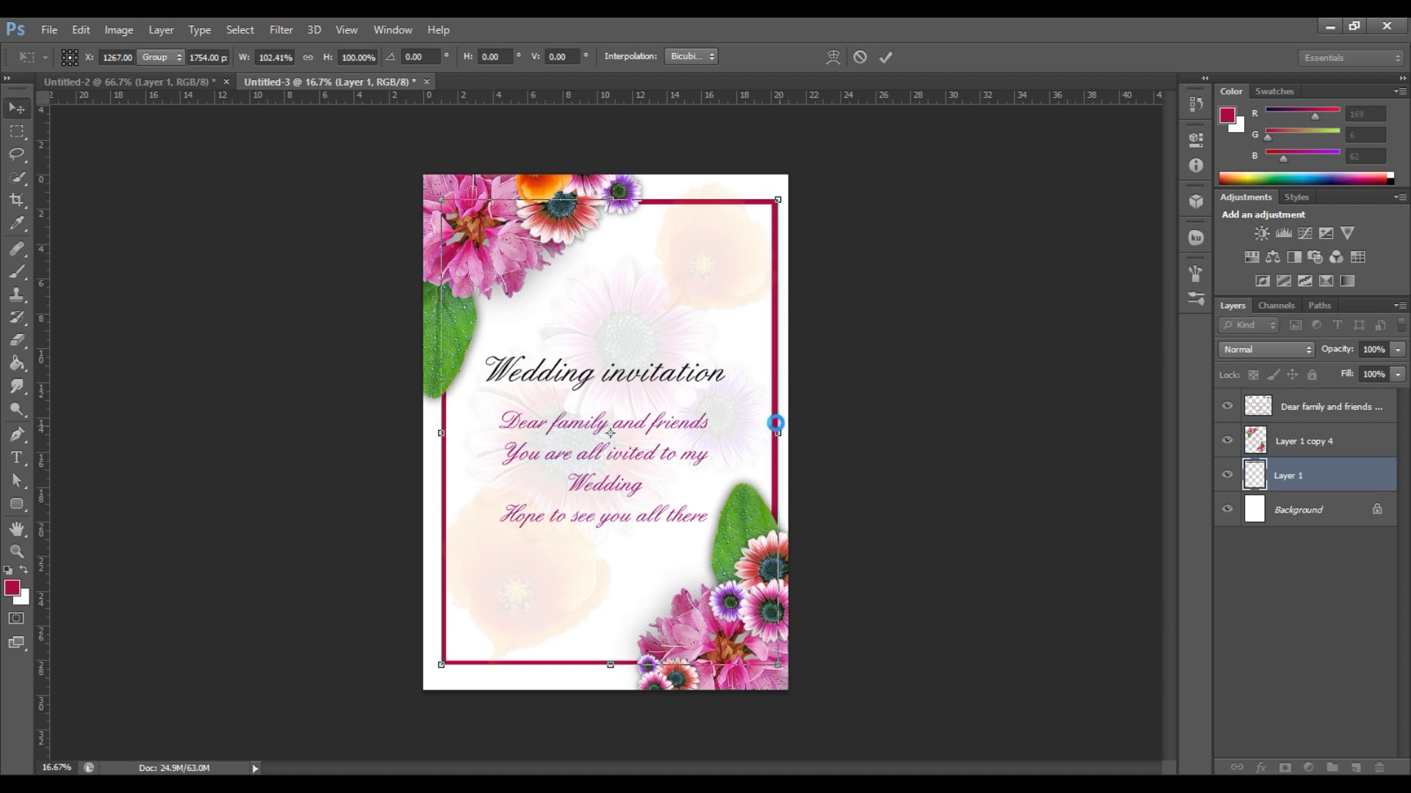
drag(441, 432, 437, 432)
key(Return)
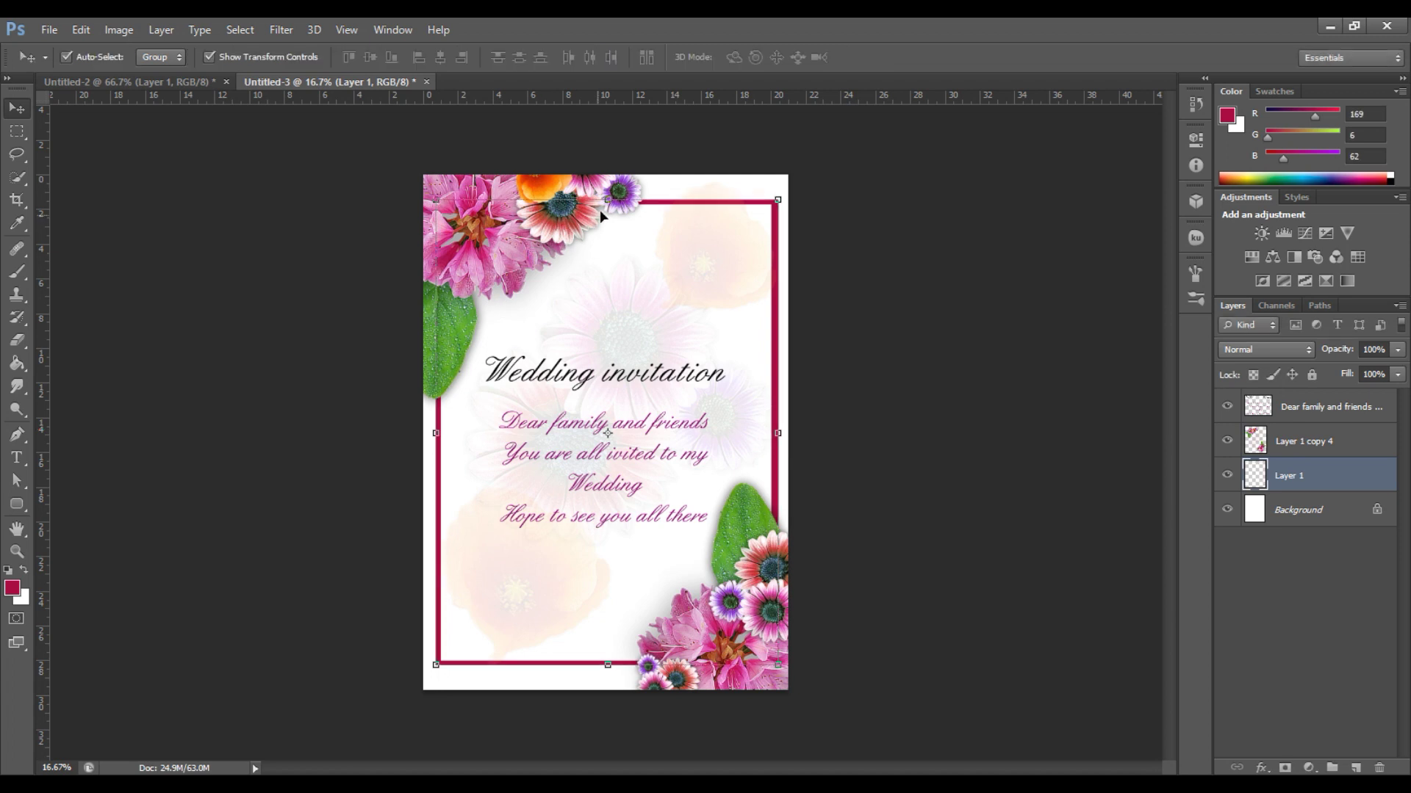
drag(608, 200, 607, 184)
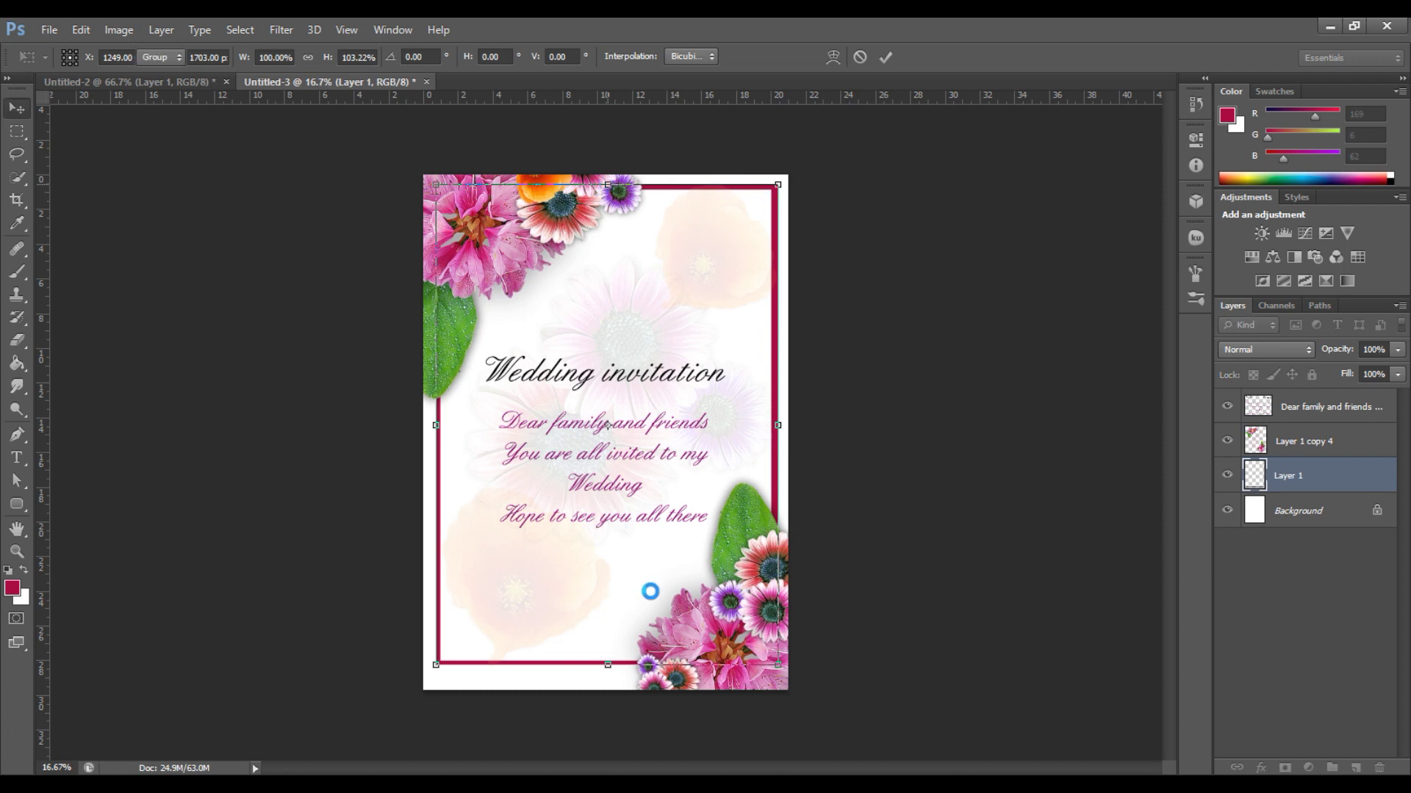
drag(608, 666, 606, 683)
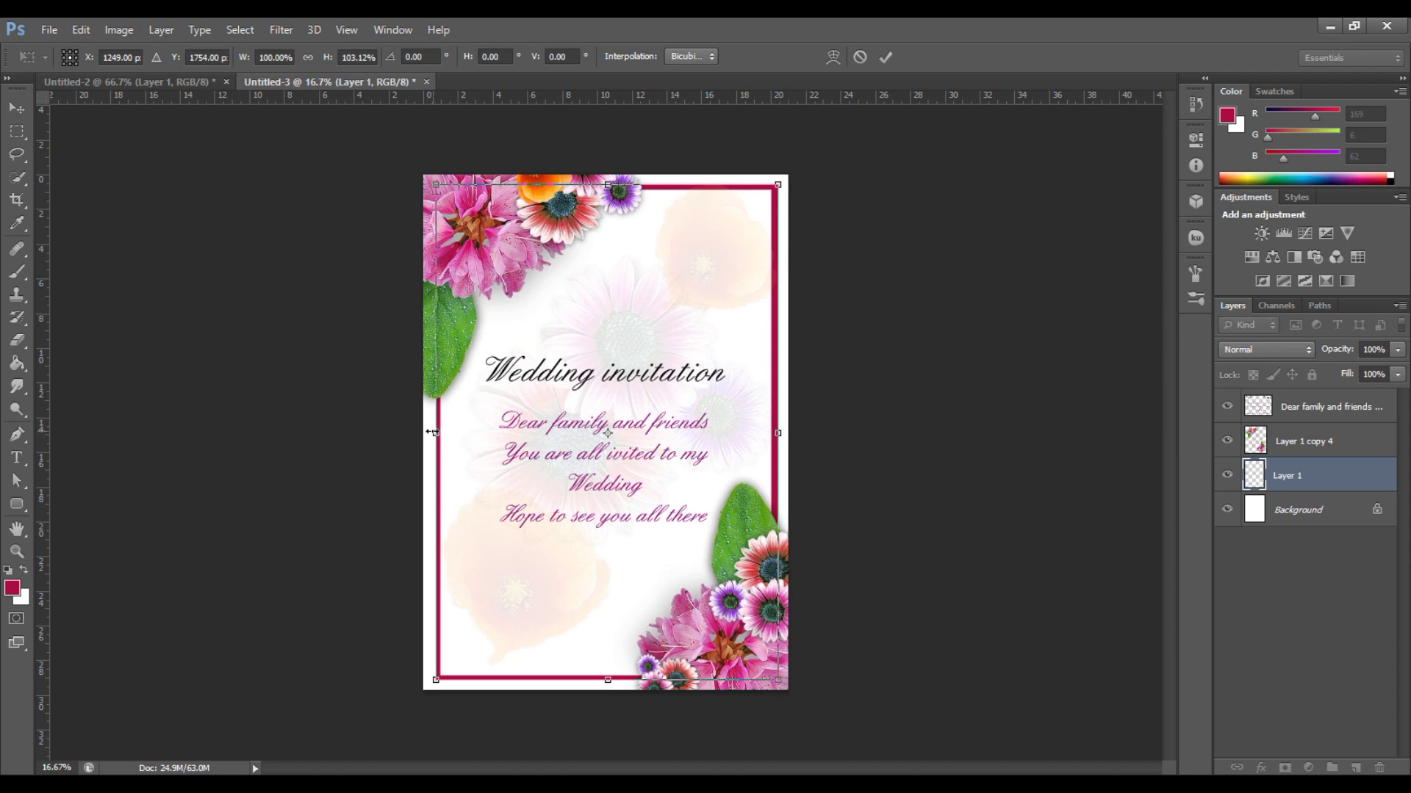
drag(432, 433, 431, 432)
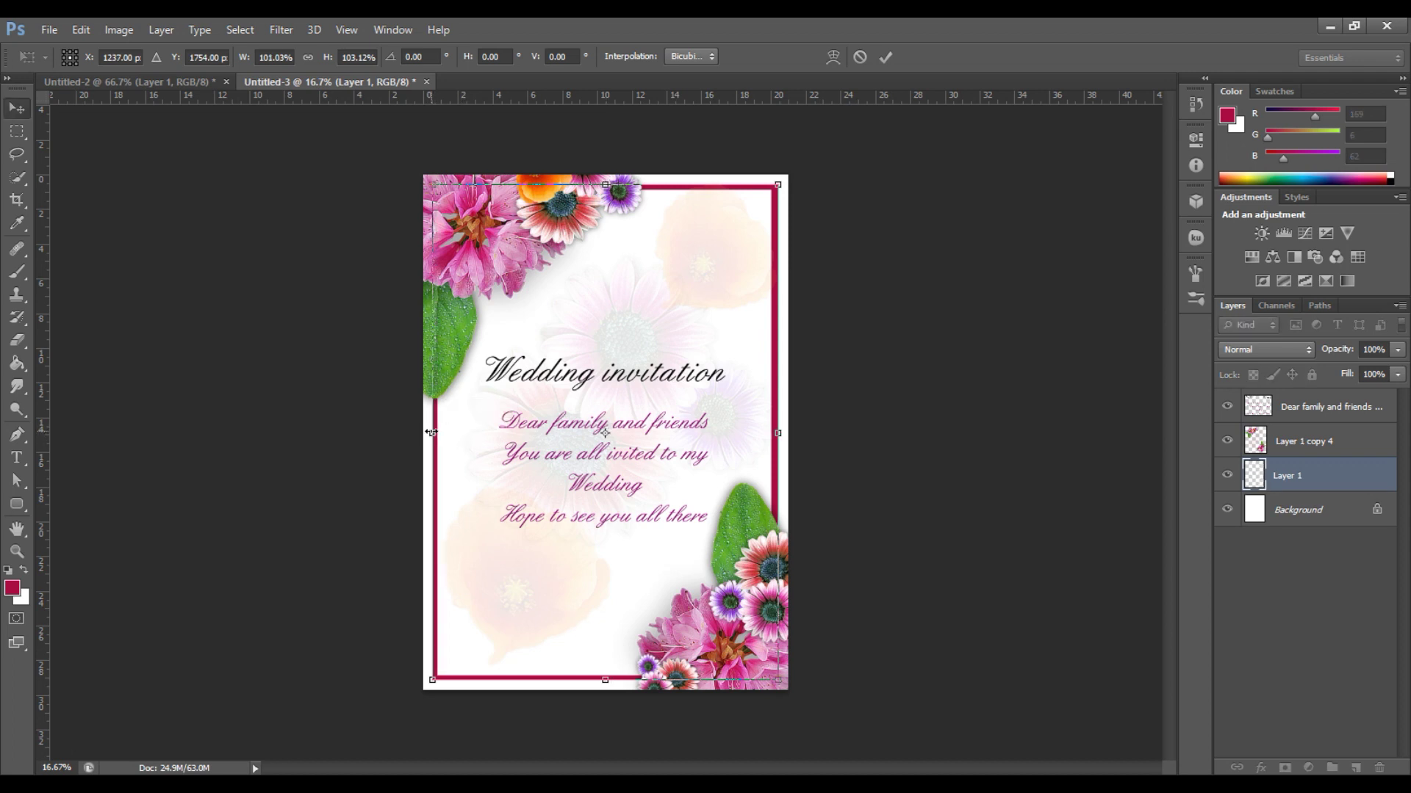
double_click(612, 356)
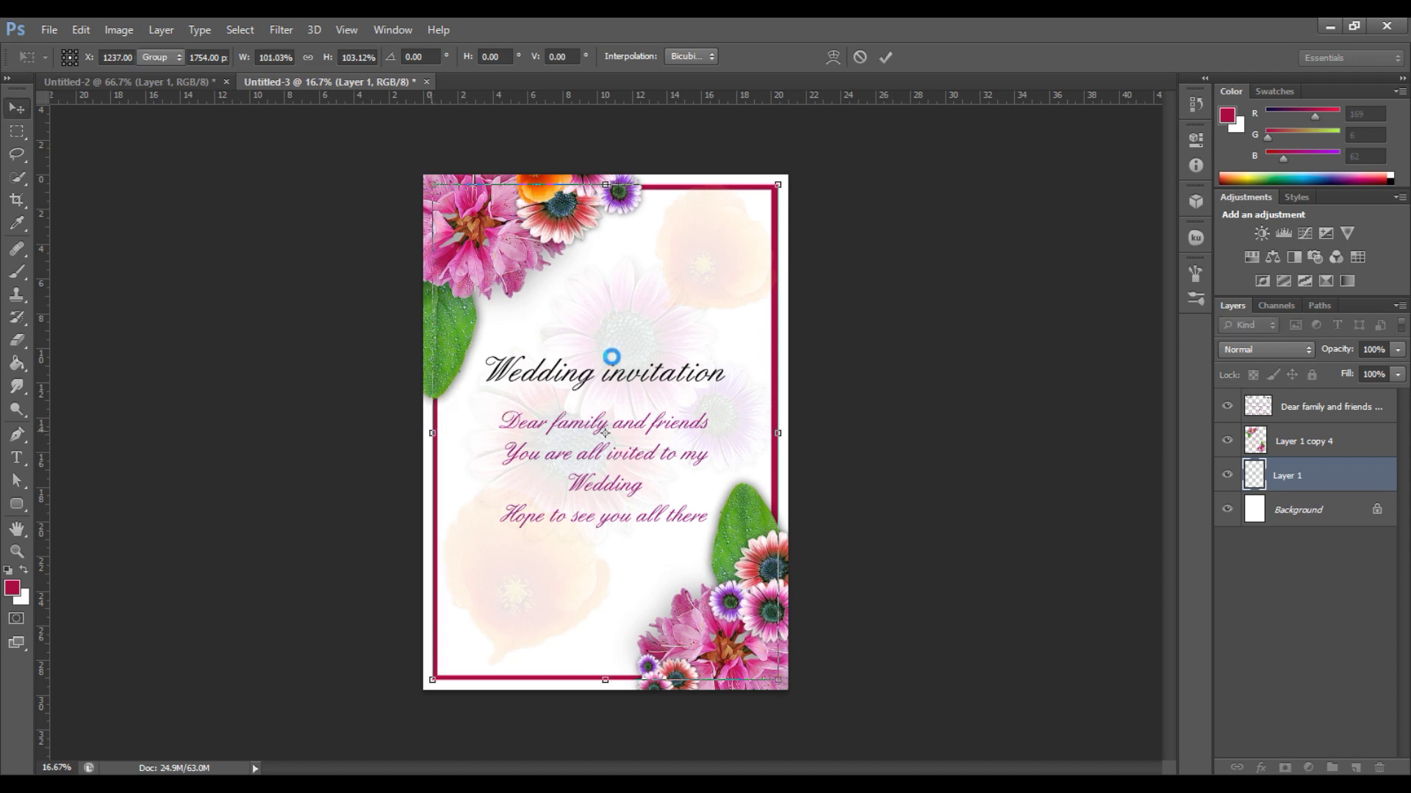
click(860, 395)
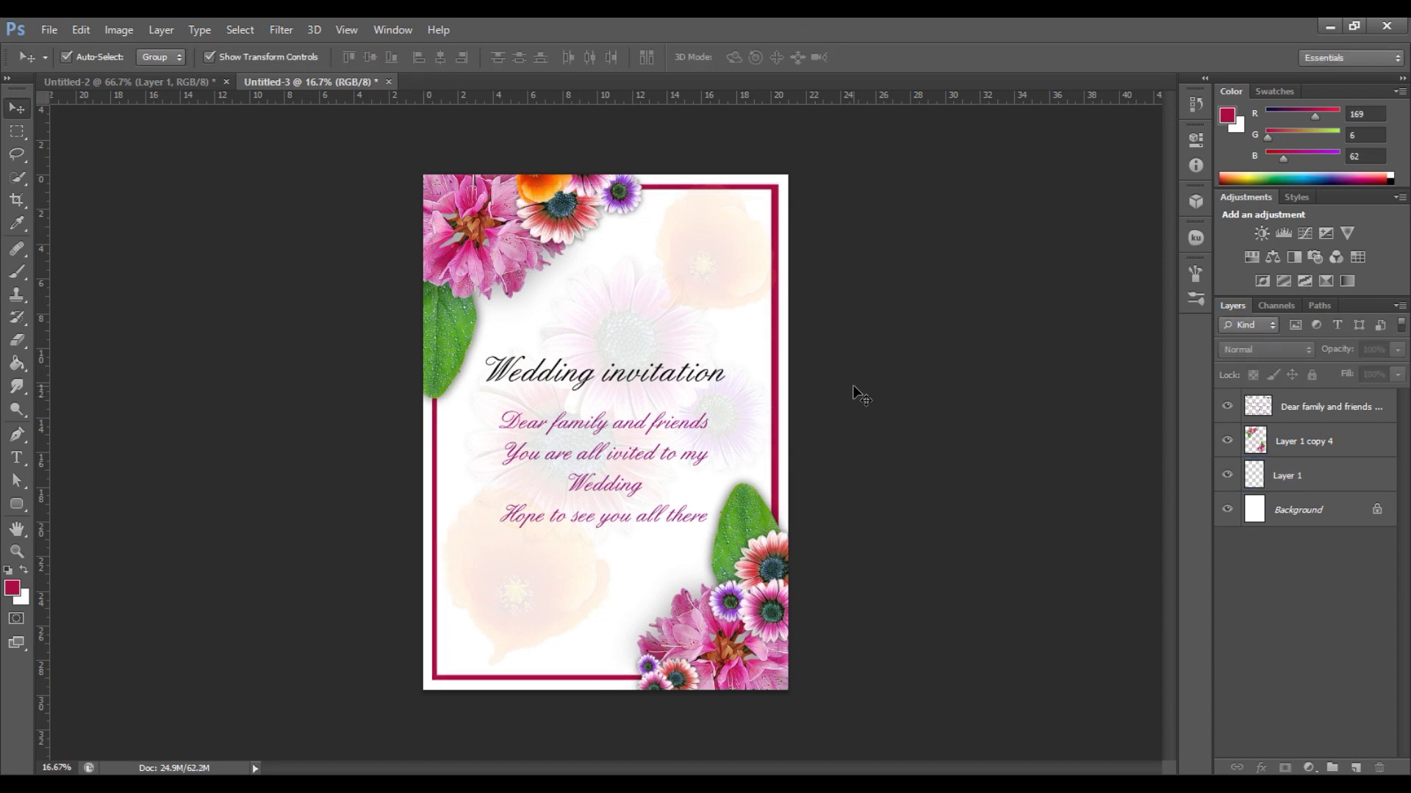
key(ctrl+0)
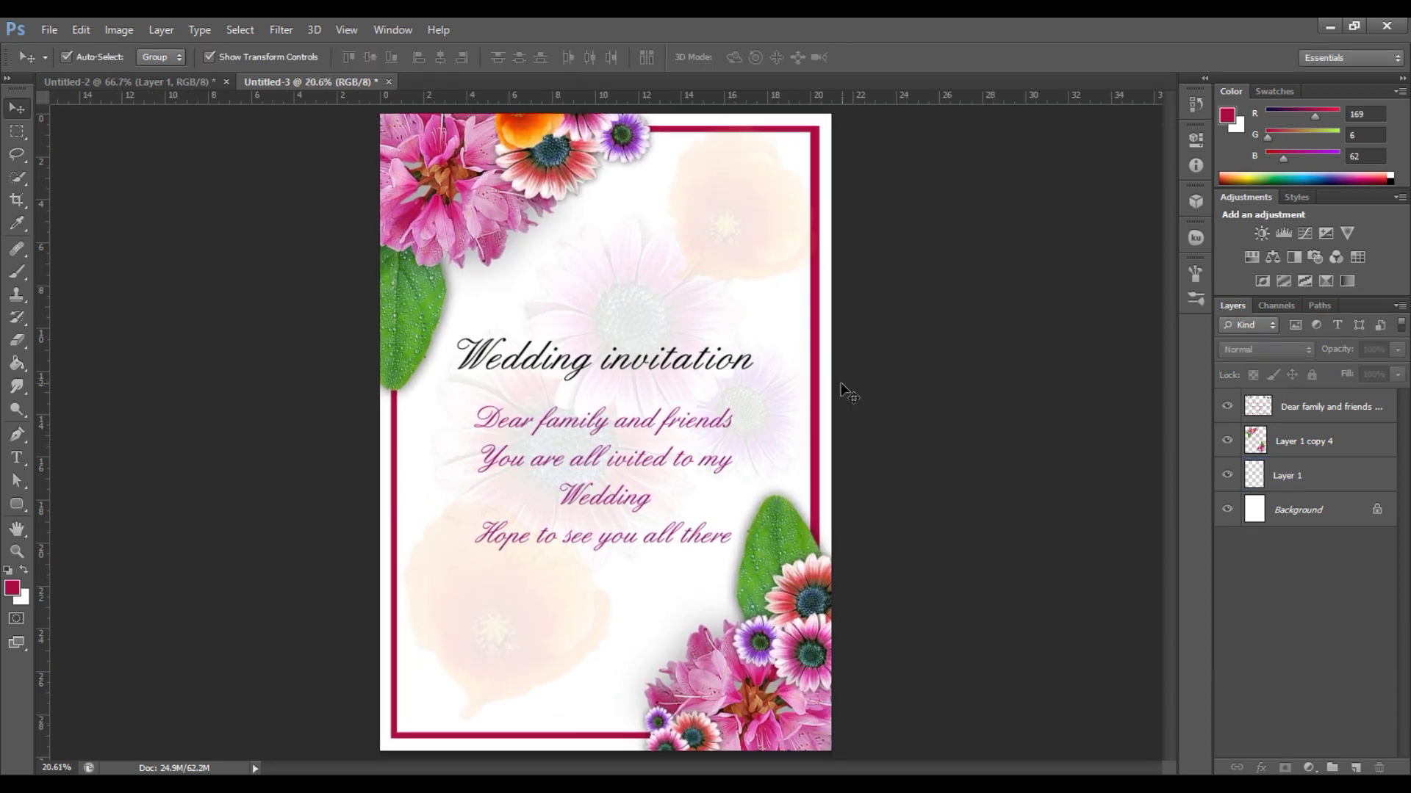
key(ctrl+minus)
key(ctrl+minus)
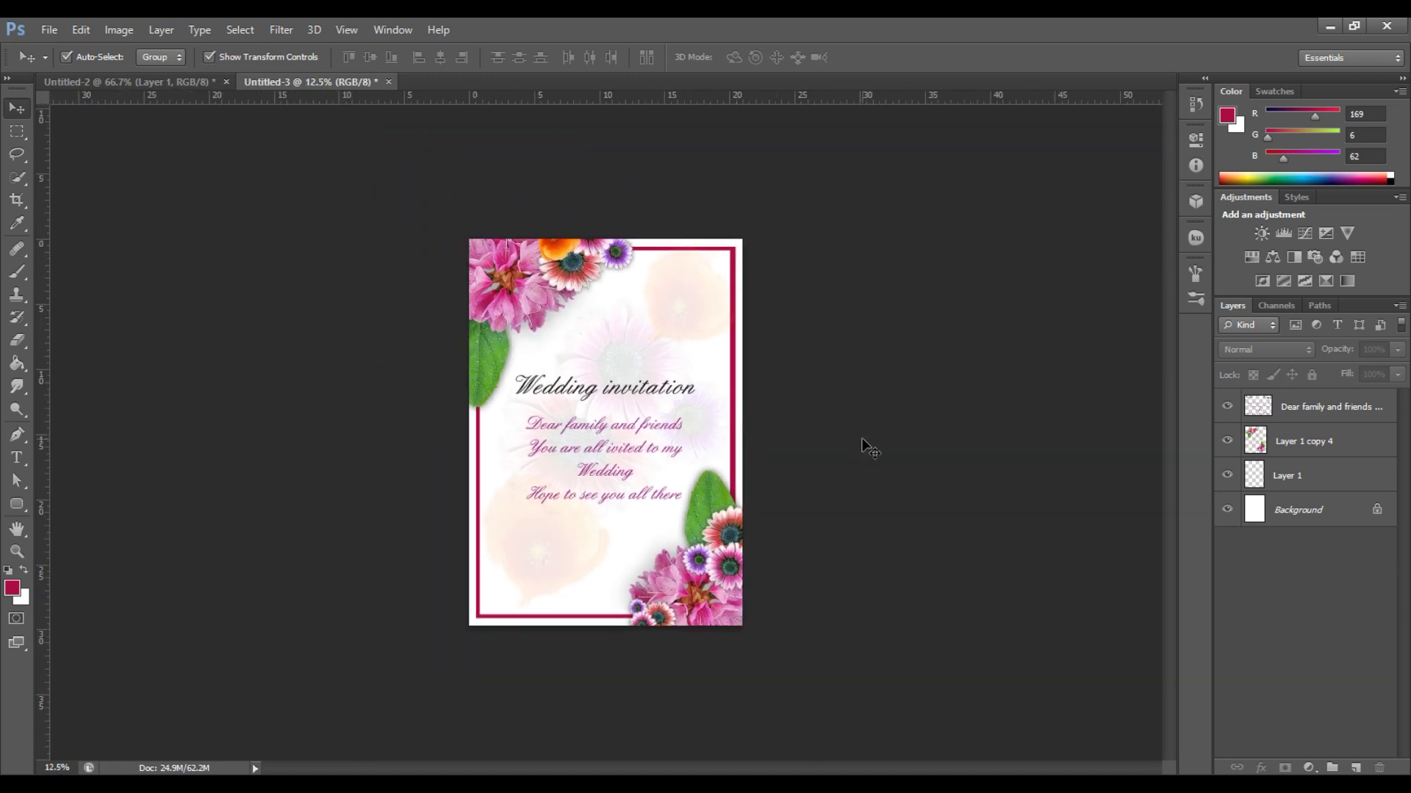
click(676, 424)
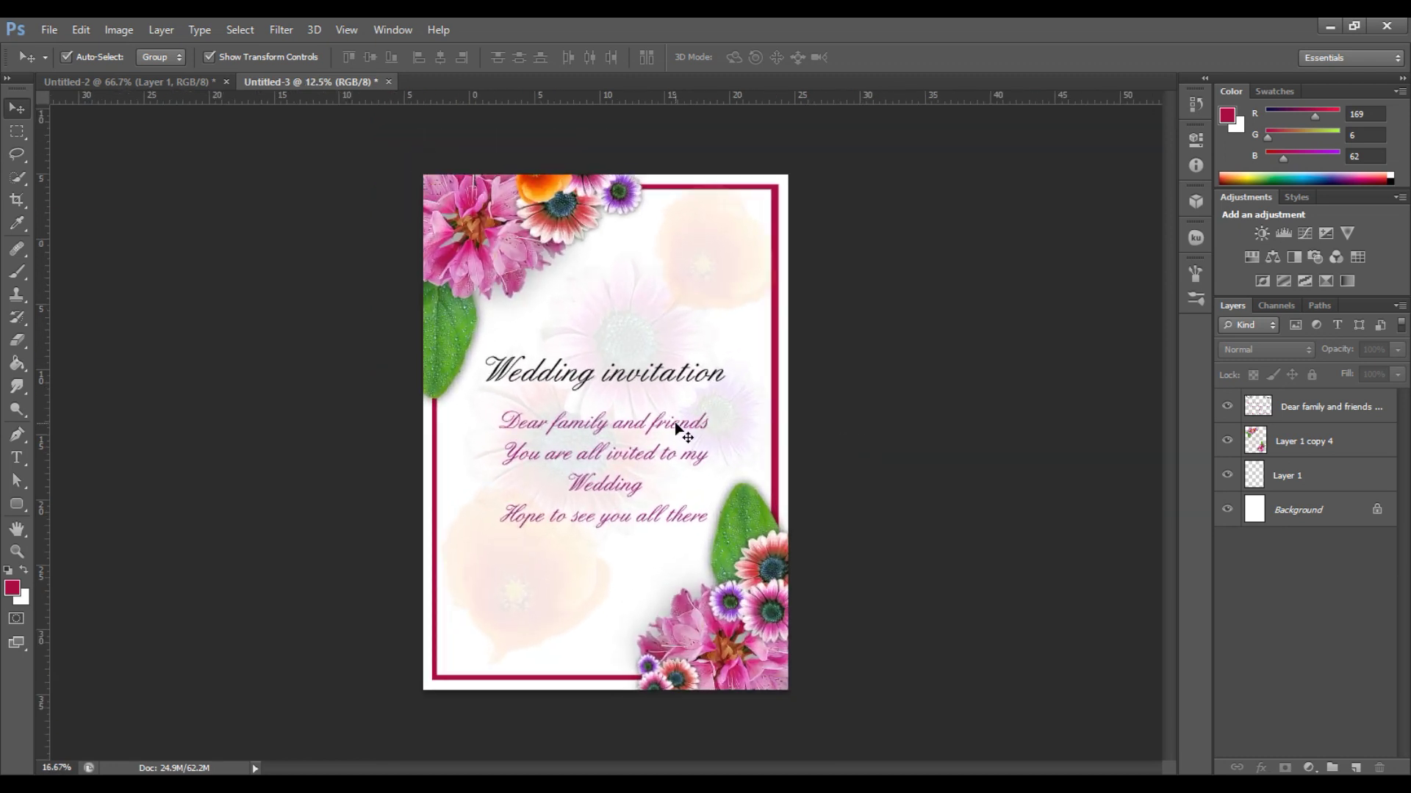
click(1312, 510)
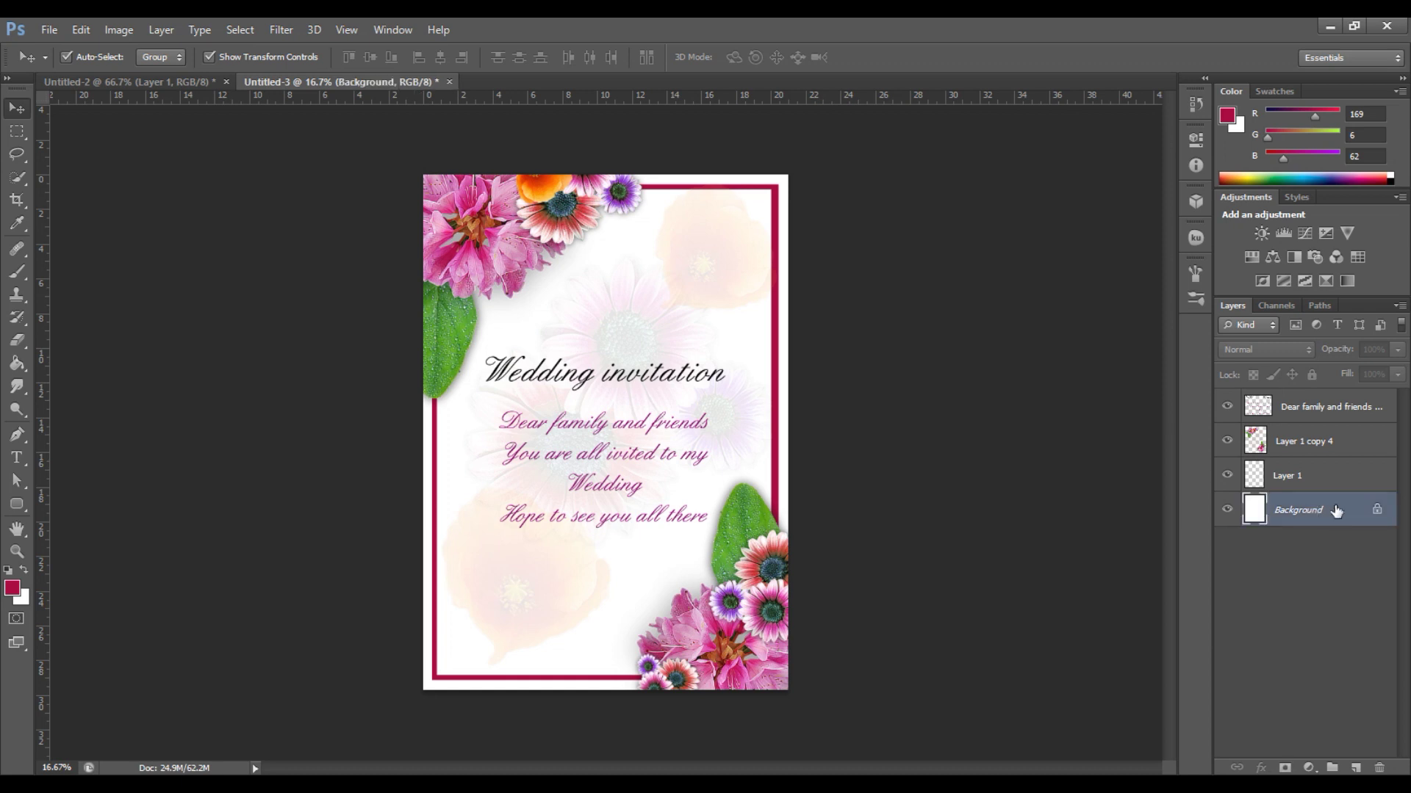
click(1355, 768)
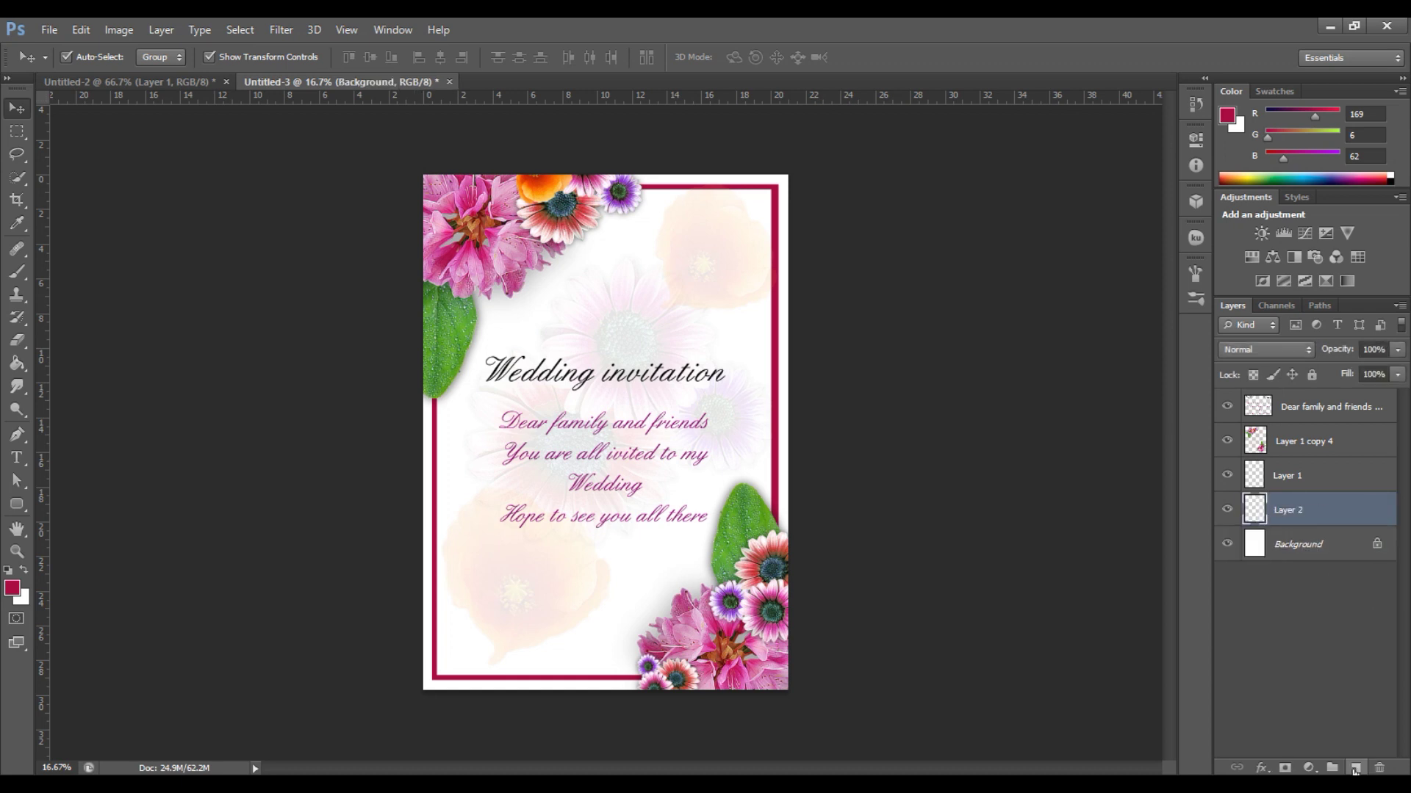
click(17, 363)
click(640, 341)
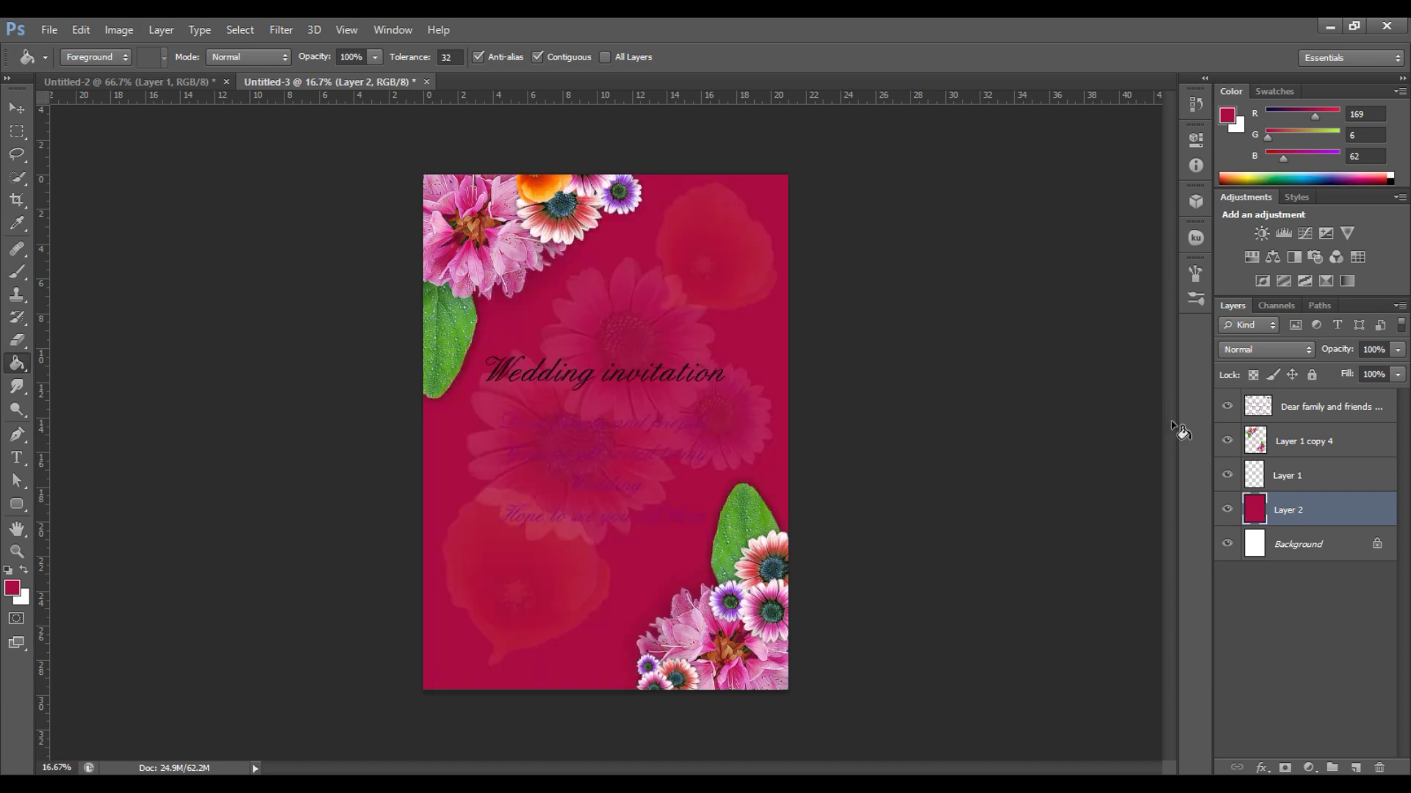
drag(1344, 394, 1398, 395)
key(ctrl+u)
drag(1147, 206, 1037, 200)
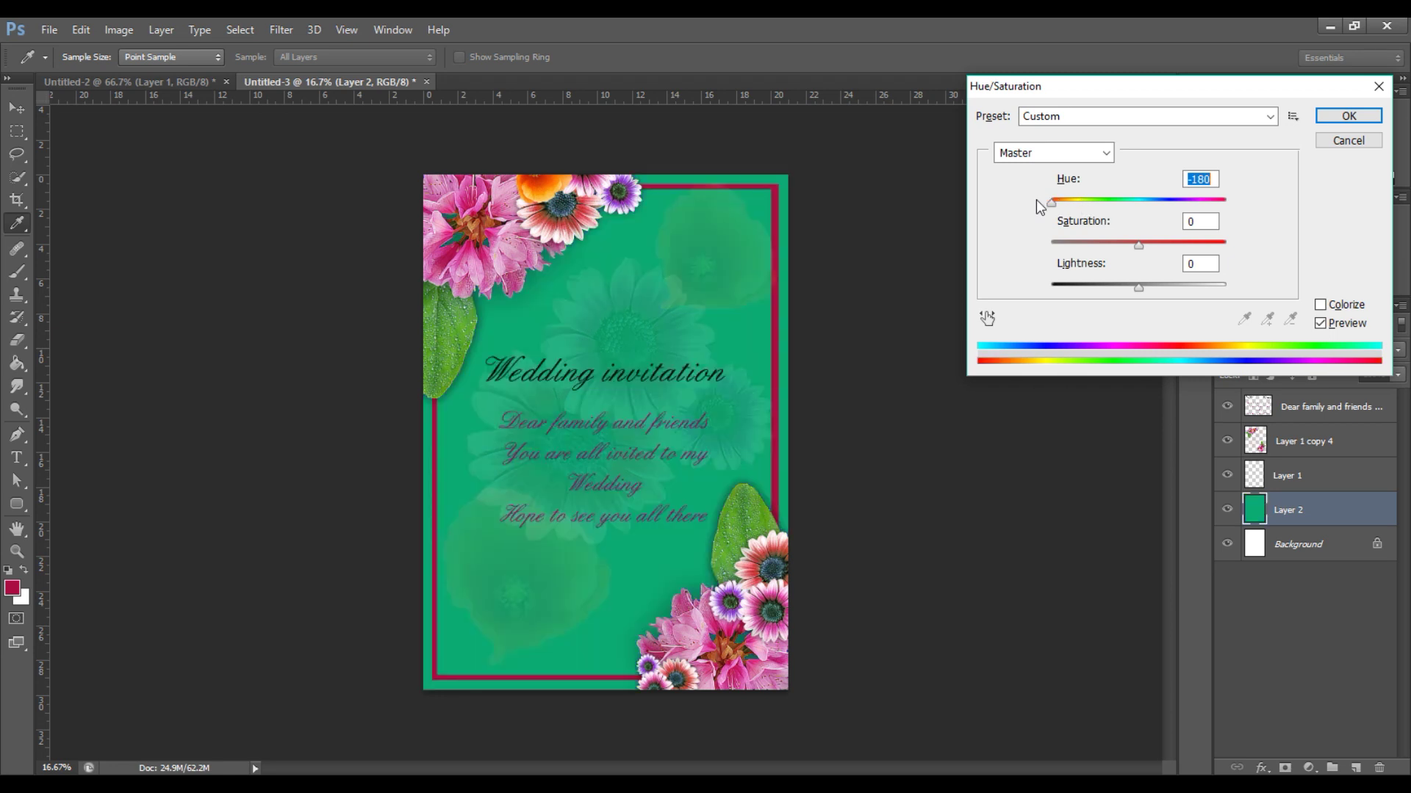
click(1353, 140)
drag(1311, 517, 1380, 767)
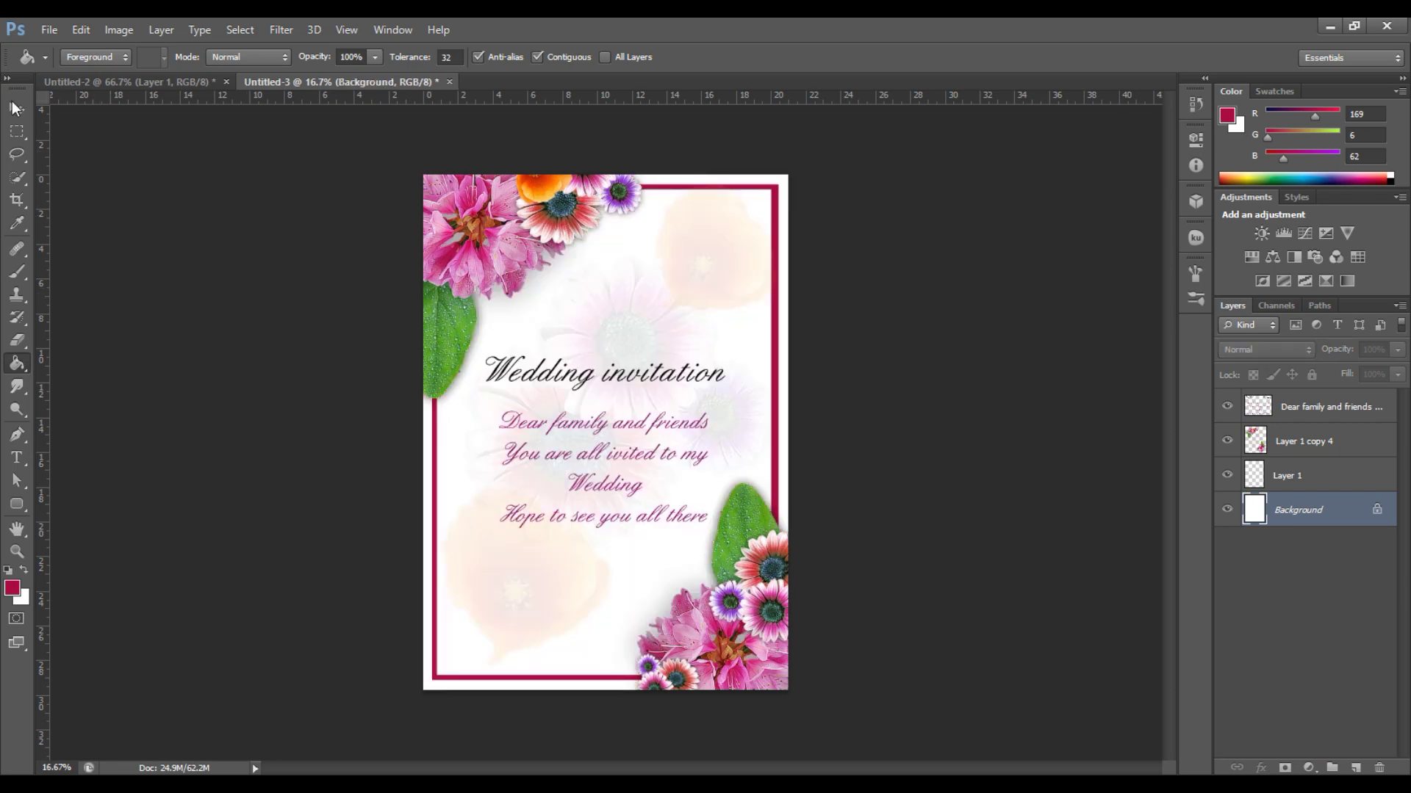
Select the flower-cluster and frame layers without the text, zooming out to 12.5%.
click(16, 108)
click(948, 488)
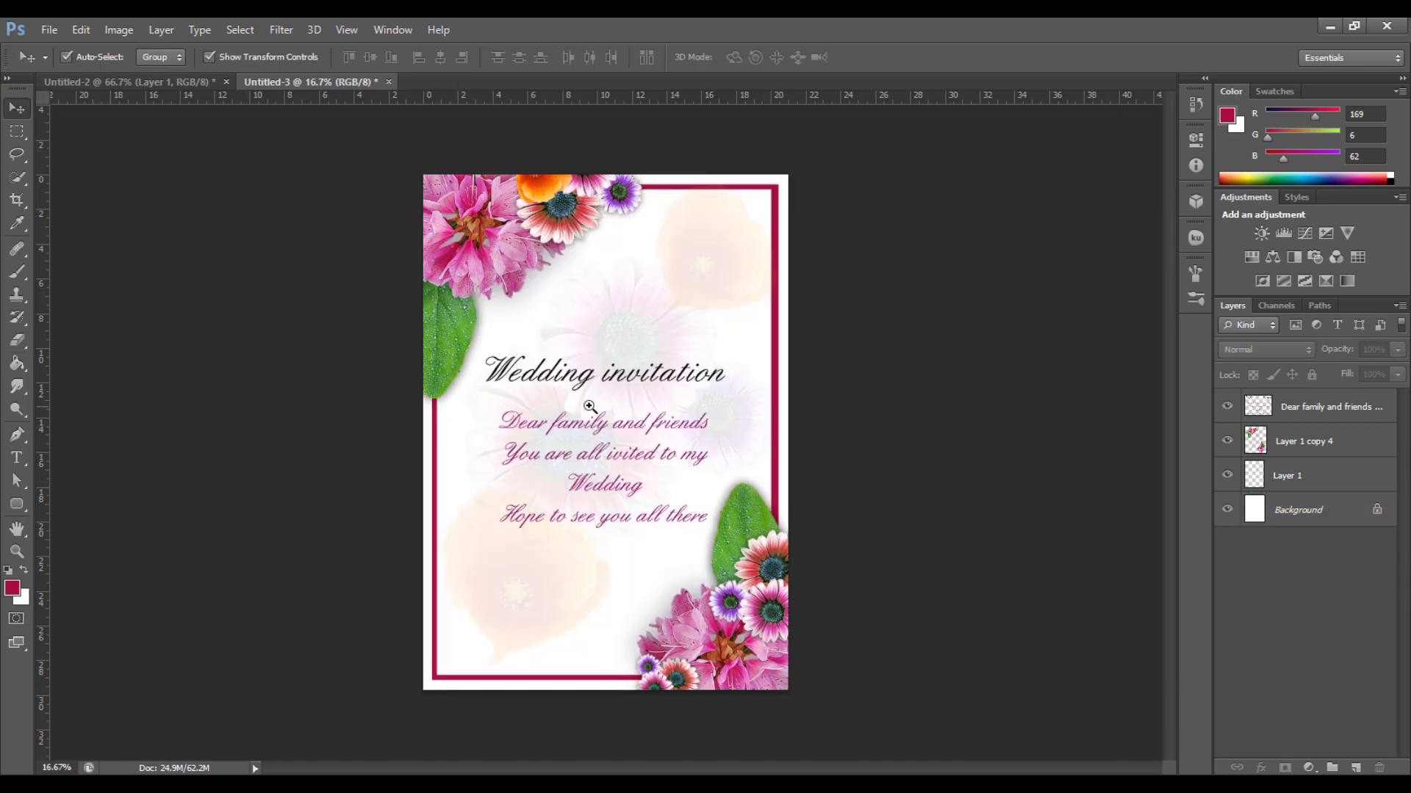
scroll(591, 406, up, 1)
scroll(625, 407, down, 2)
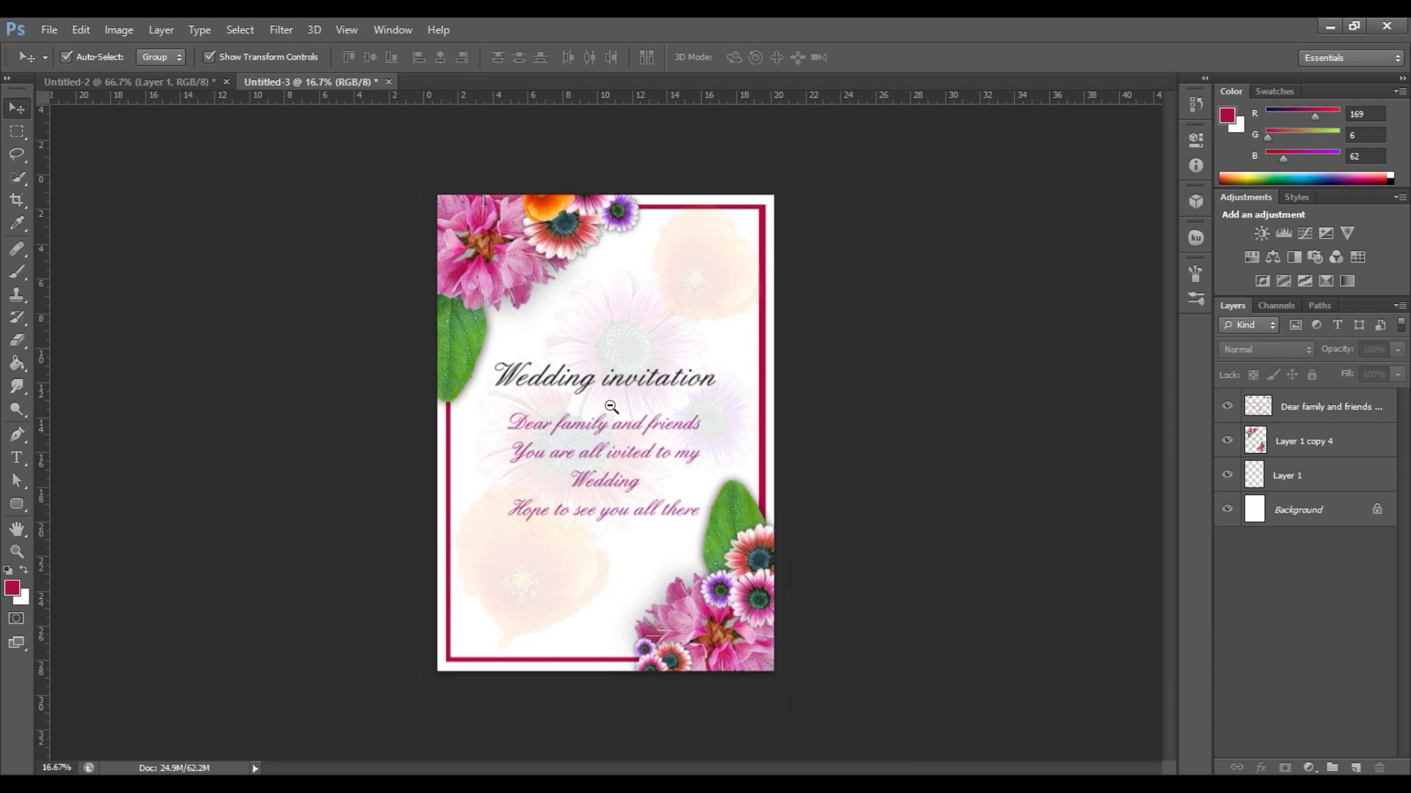
scroll(629, 407, up, 1)
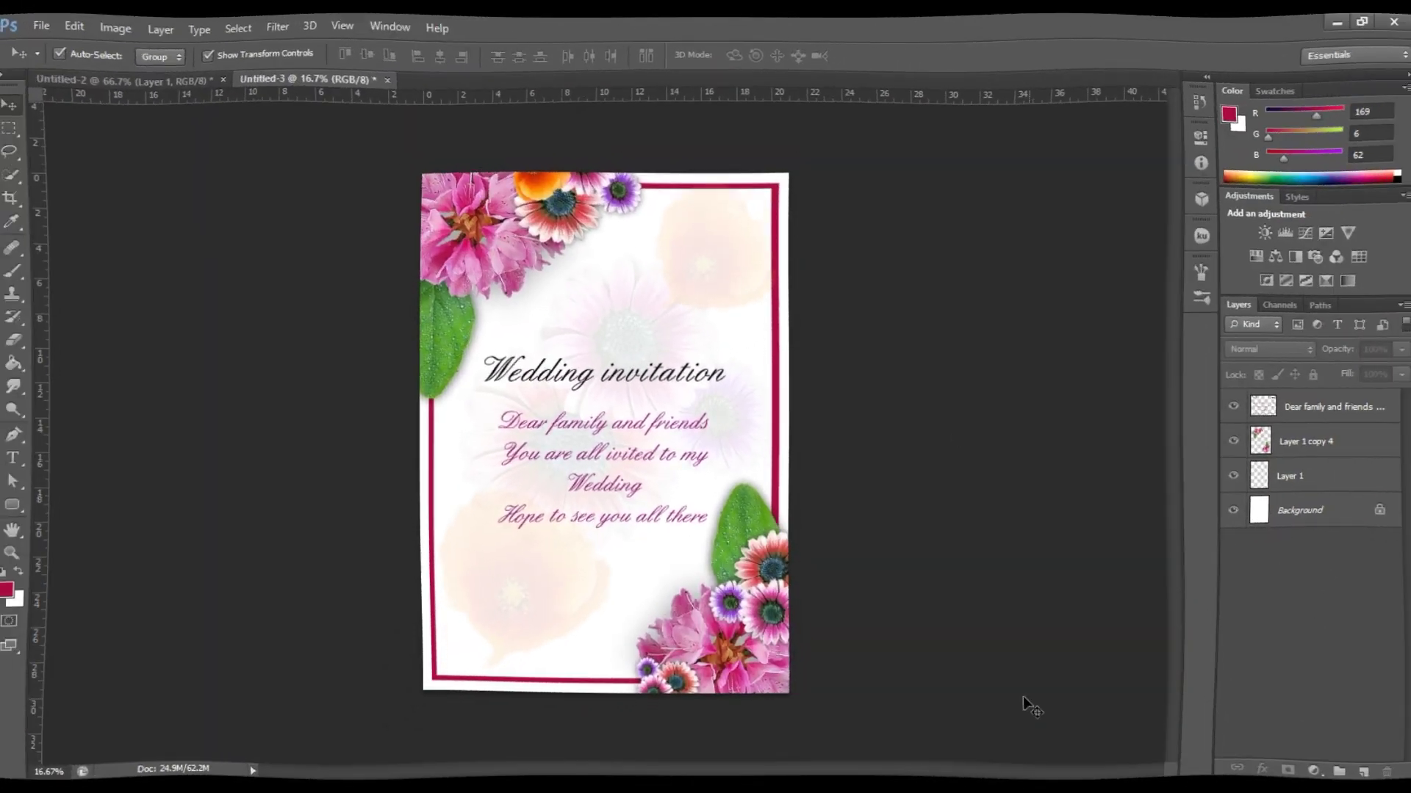
drag(875, 717, 371, 88)
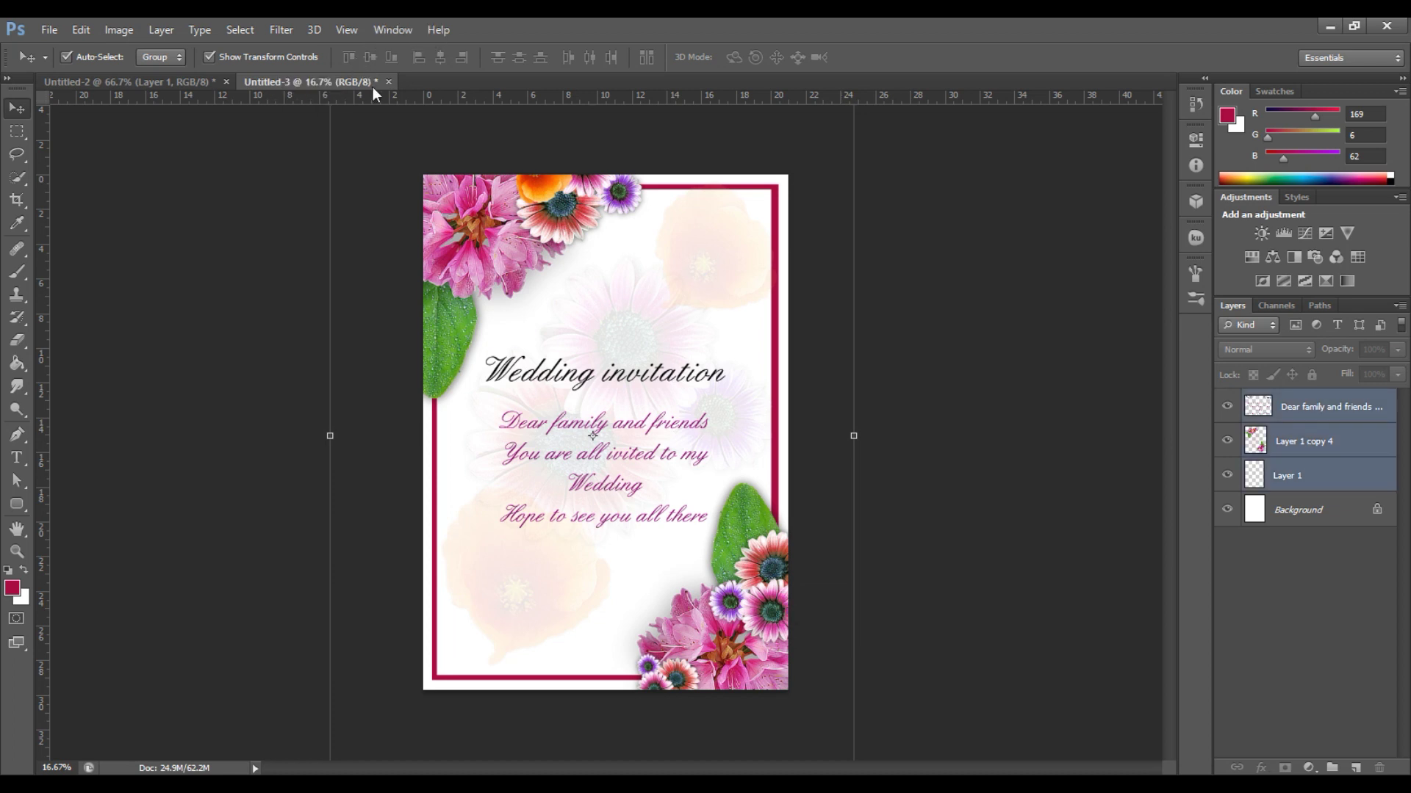
shift+click(568, 488)
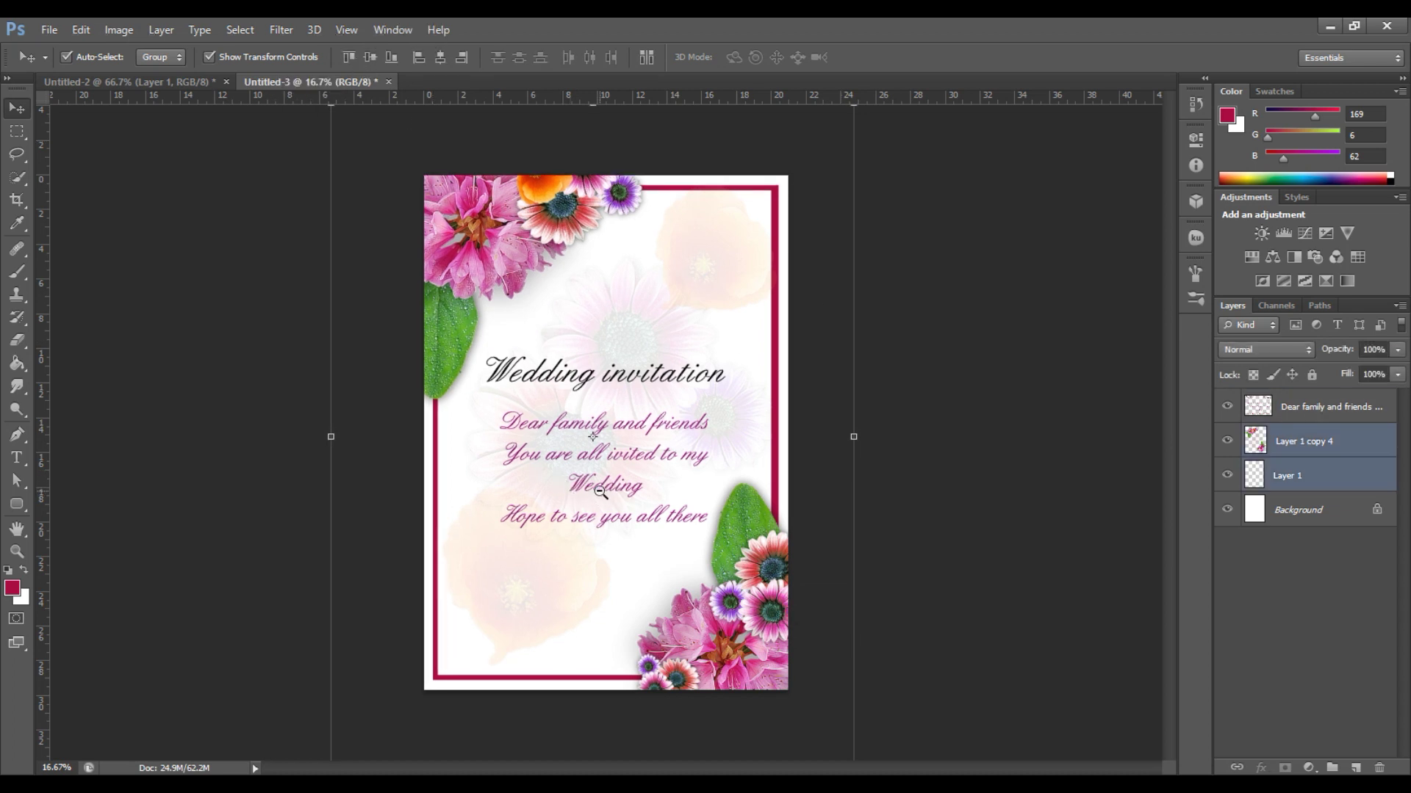
alt+click(597, 494)
Scale the flowers and frame to about 68% and the text to about 75%.
drag(794, 186, 725, 262)
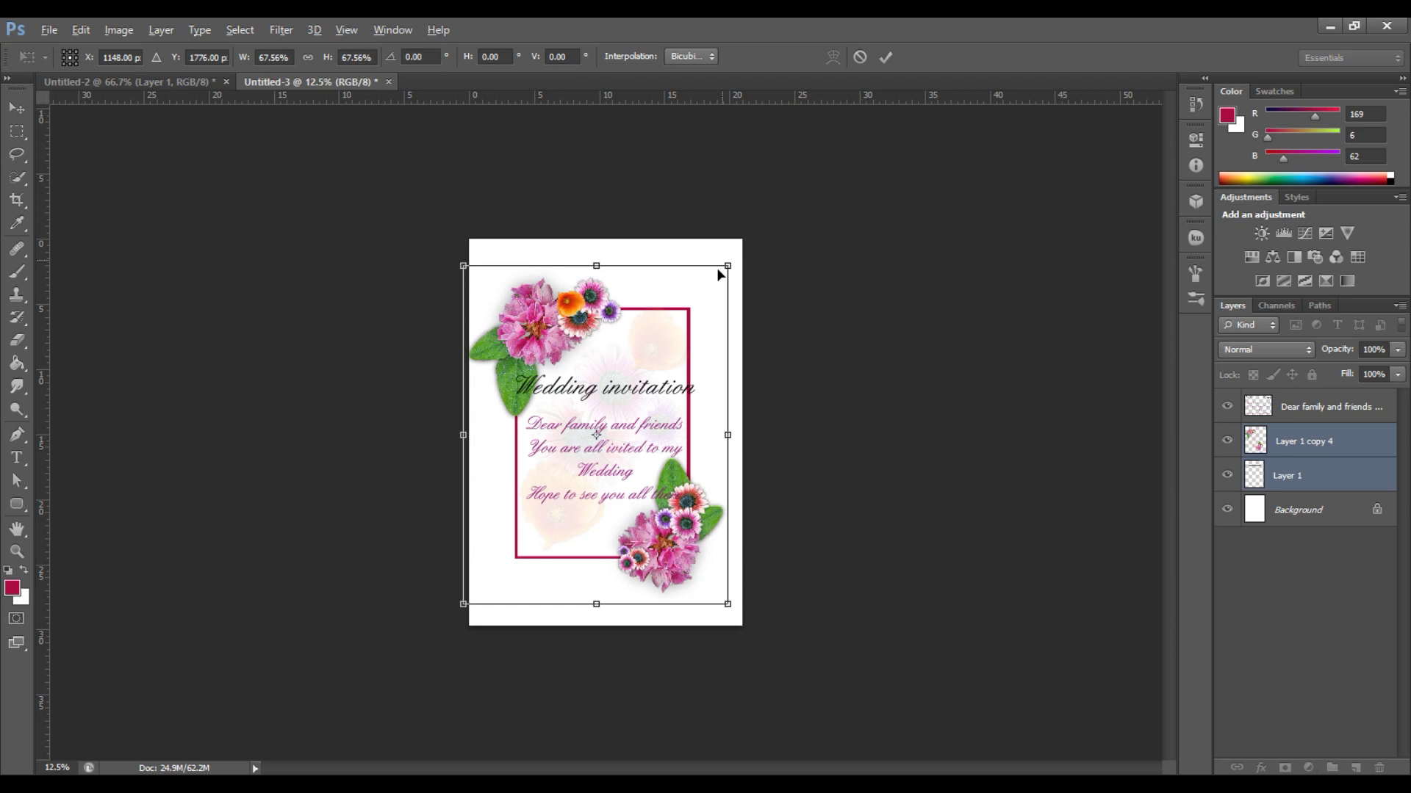
key(Return)
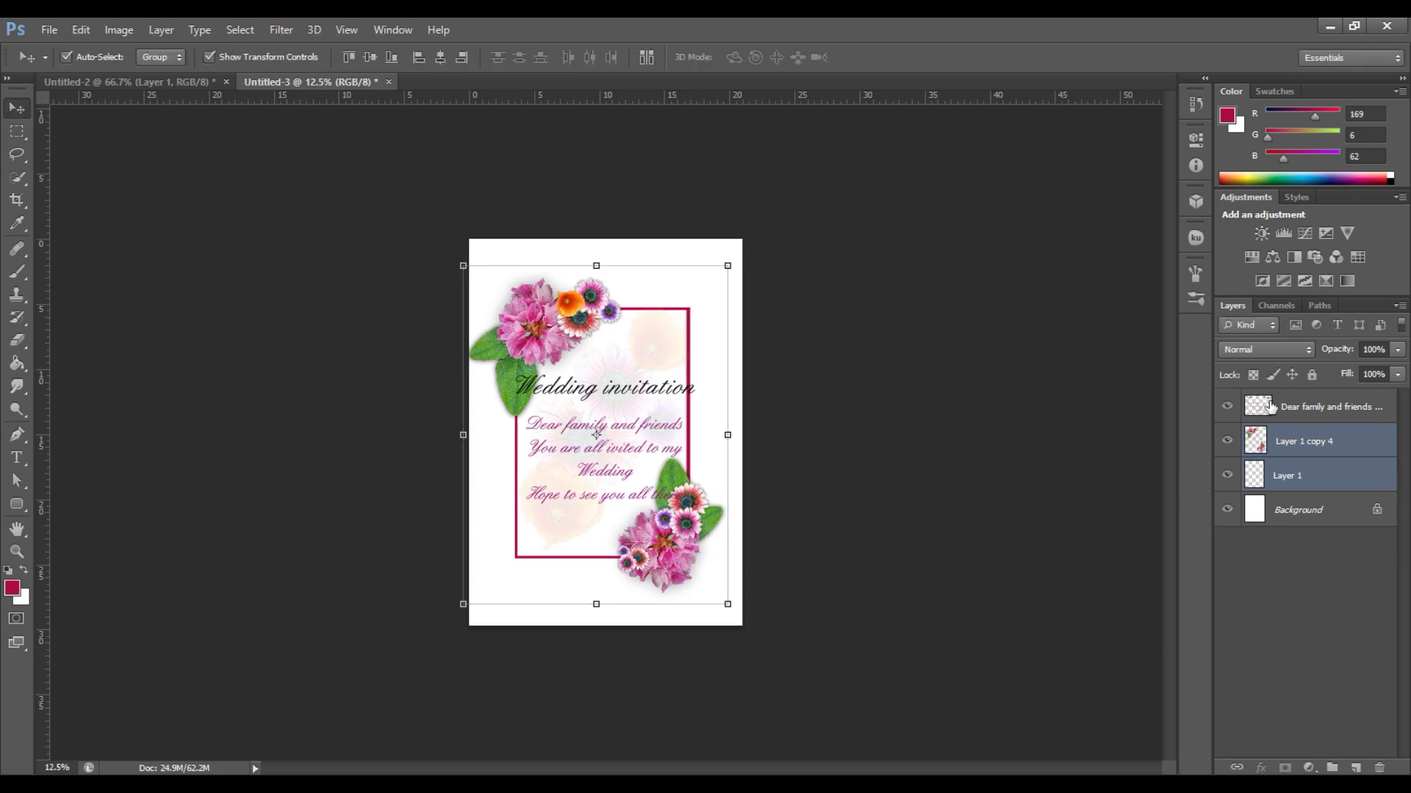
click(1299, 408)
drag(699, 373, 672, 393)
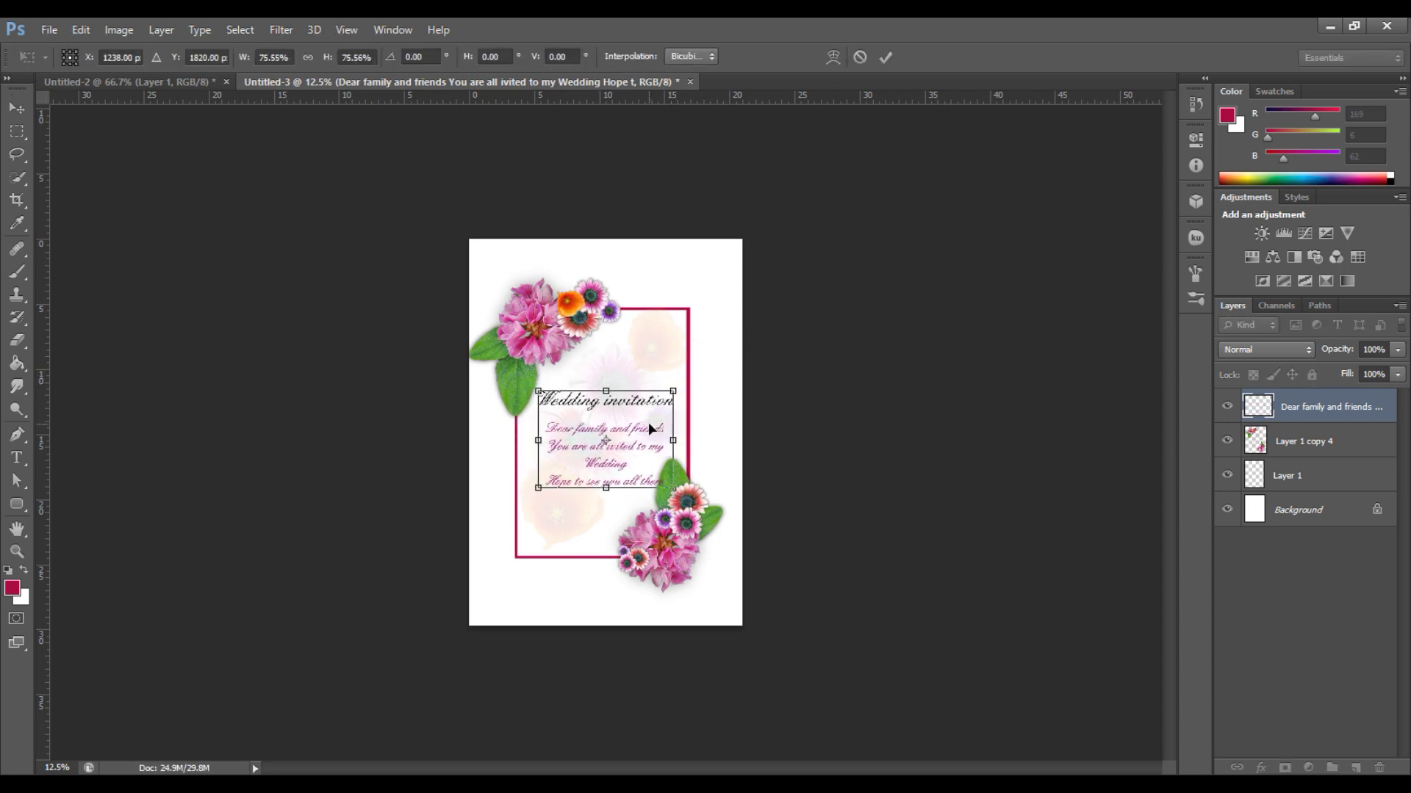
key(Return)
Merge the frame into the flower layer and nudge the flowers and text slightly right.
click(1294, 450)
shift+click(1303, 478)
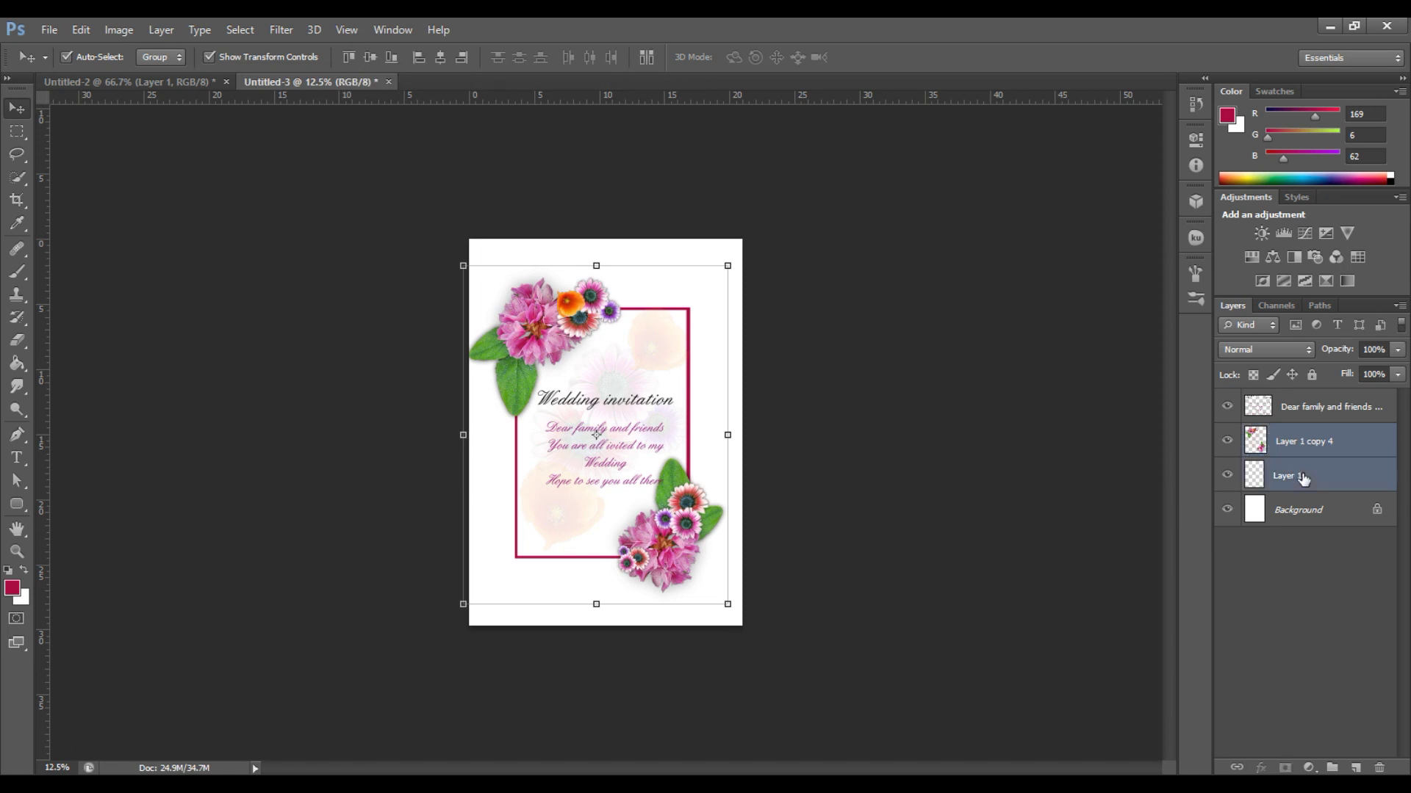
key(ctrl+e)
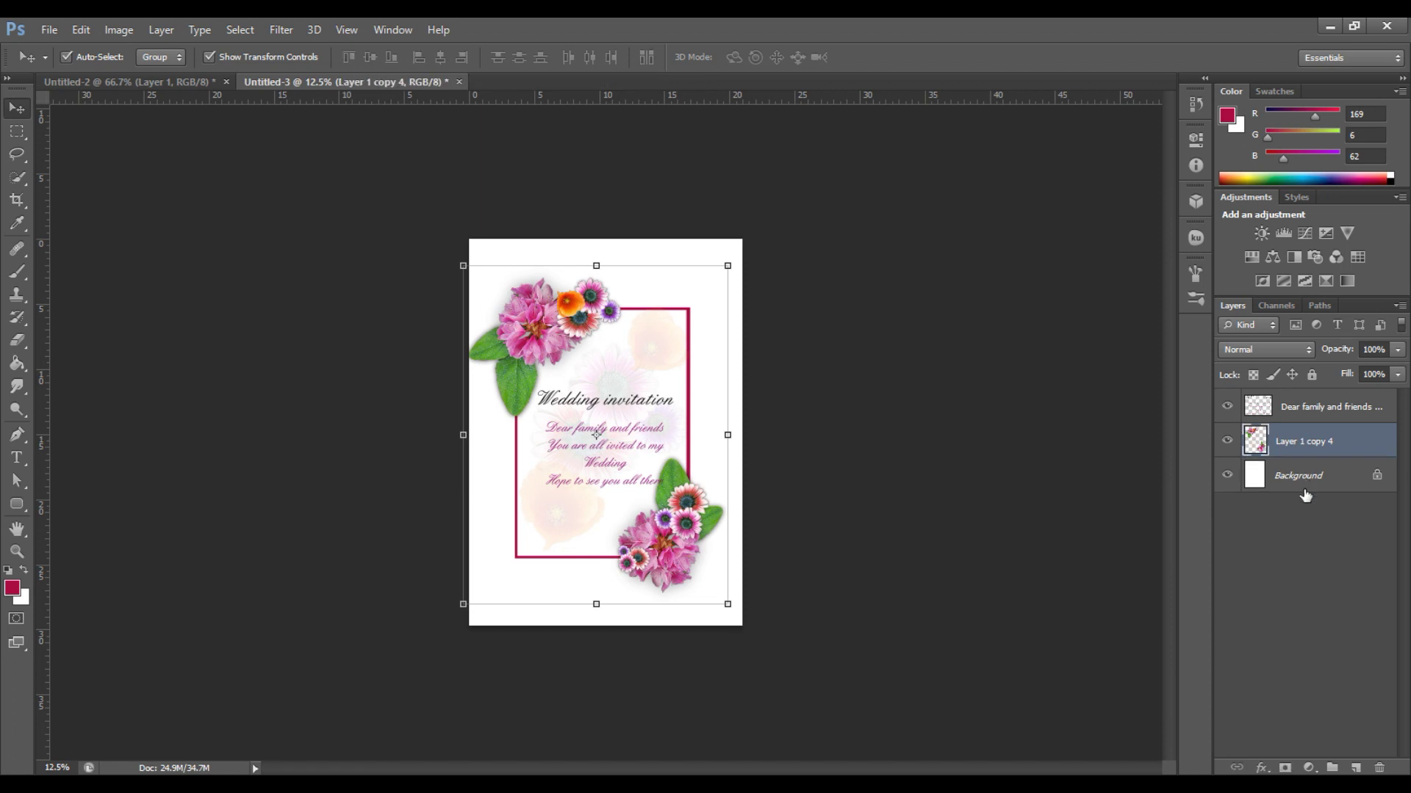
key(shift+Right)
key(shift+Right)
key(shift+Right)
key(shift+Right)
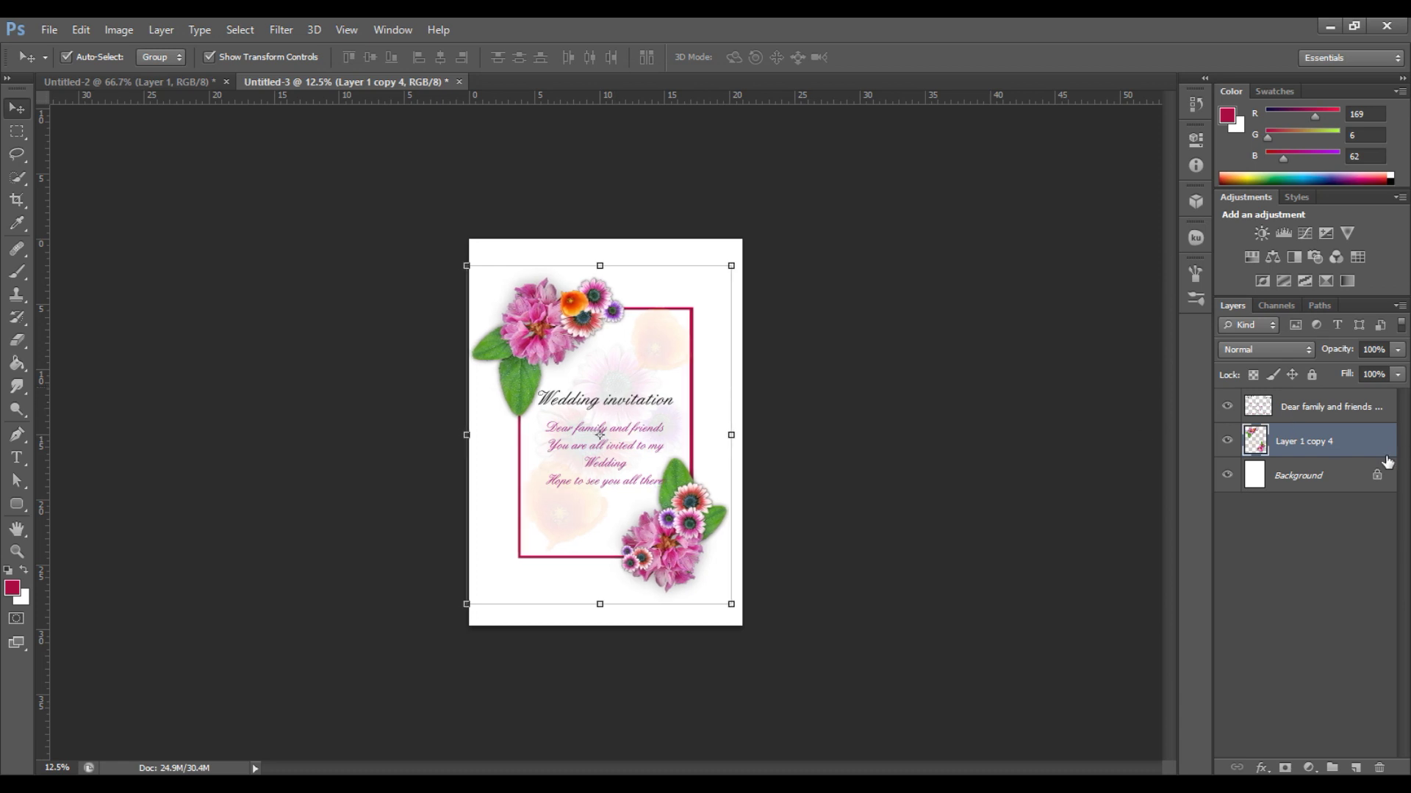
click(1315, 406)
key(shift+Right)
key(shift+Right)
key(shift+Right)
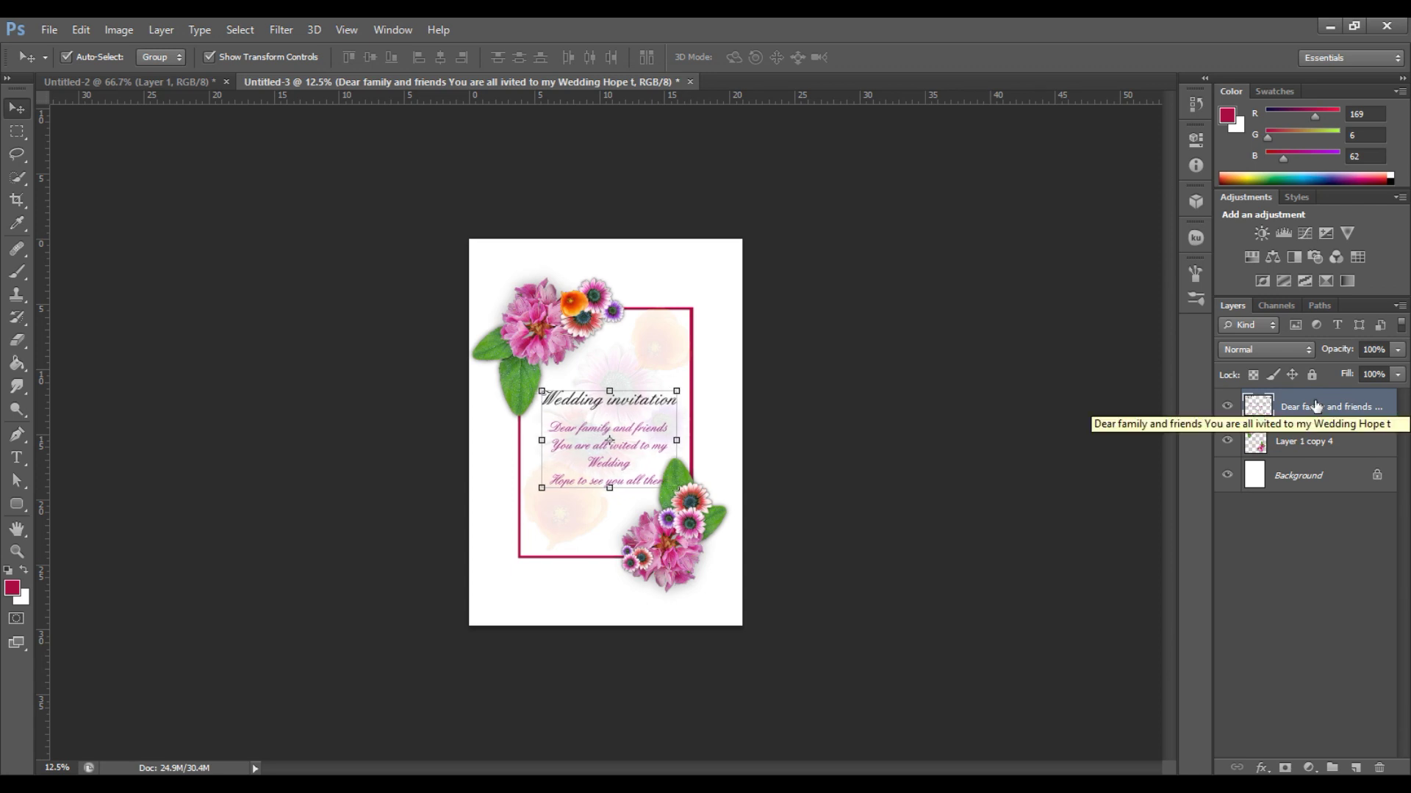
key(ctrl+0)
click(1040, 407)
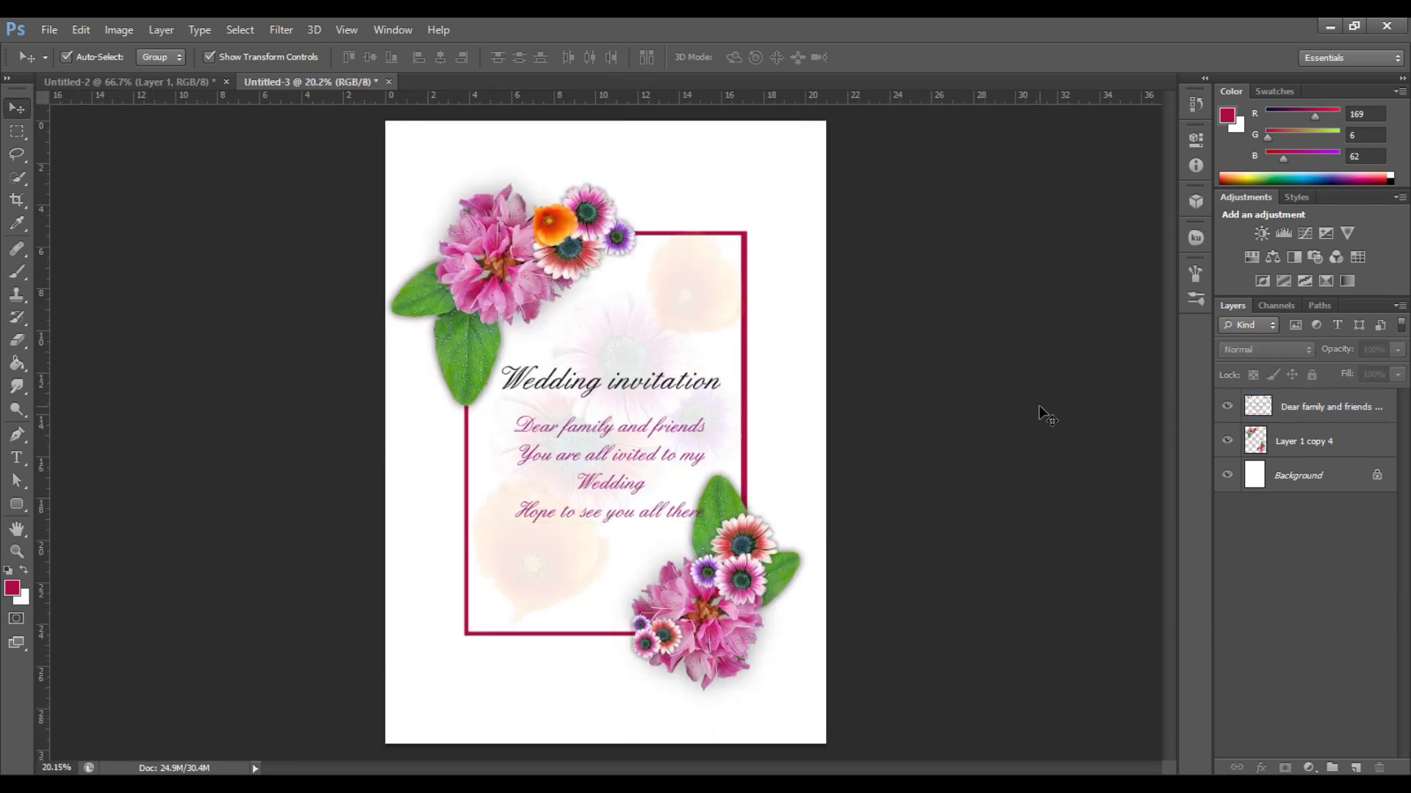